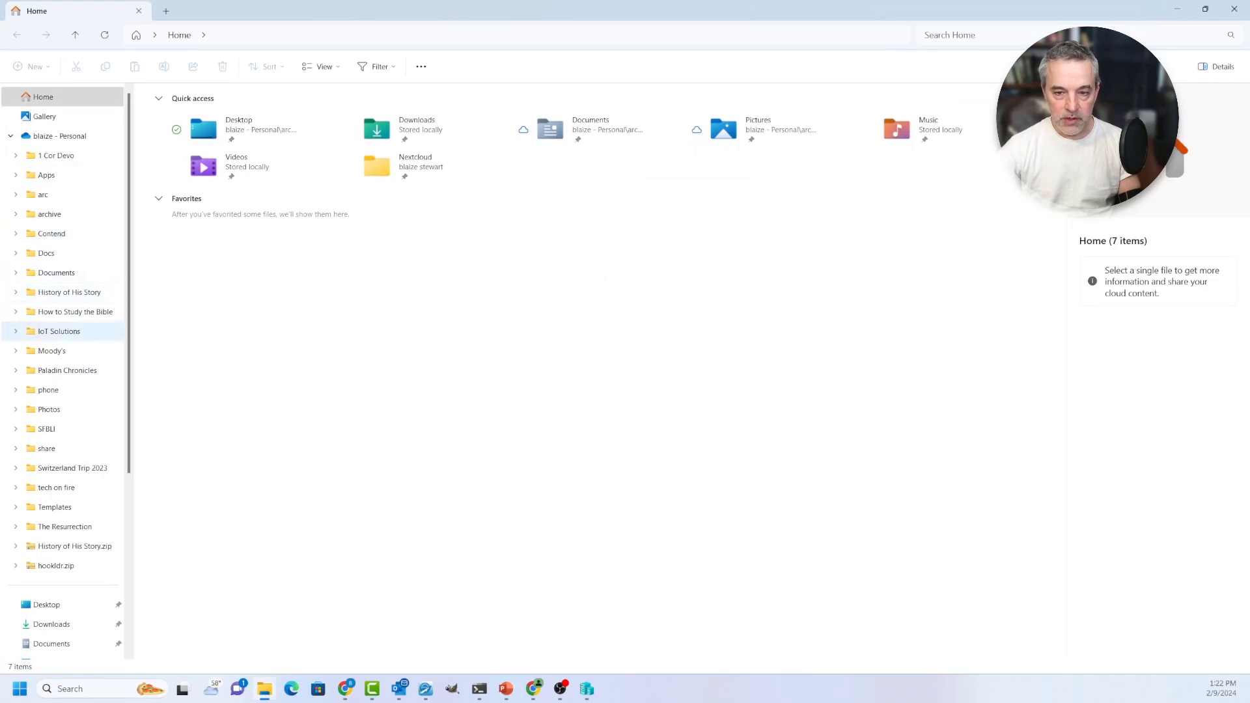
Step: Open the Downloads folder
scroll(65, 233, "down", 4)
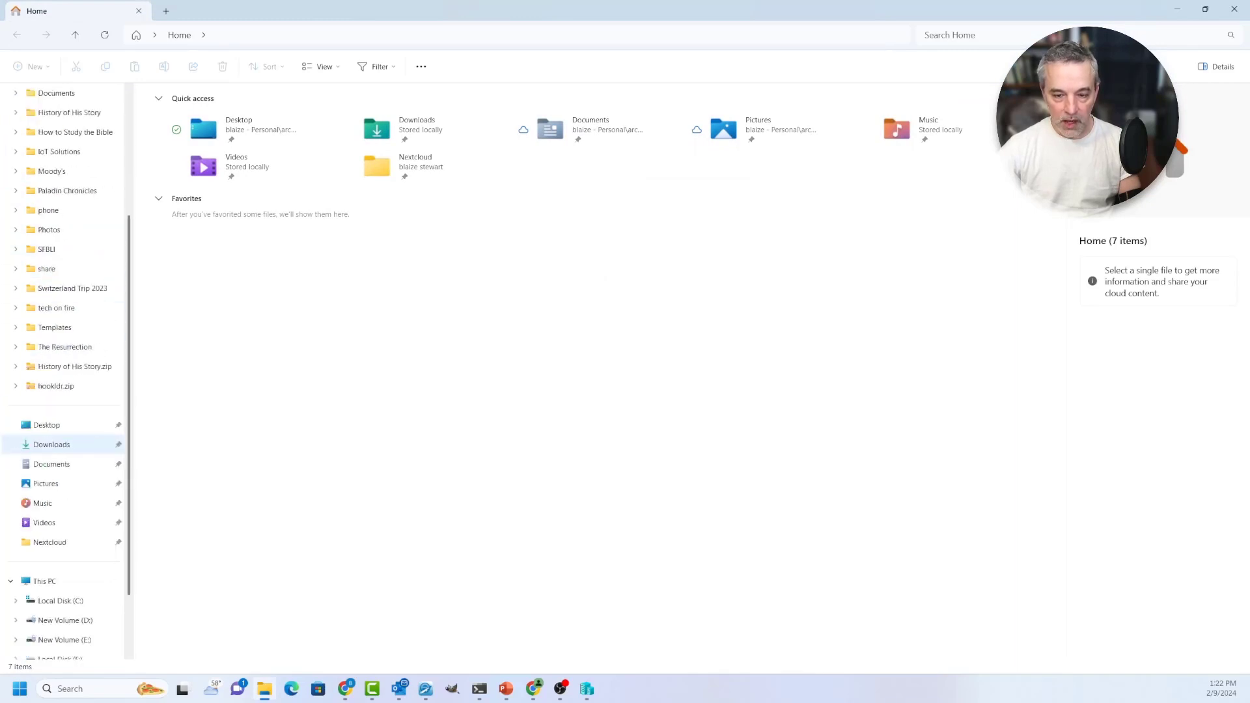
left_click(52, 385)
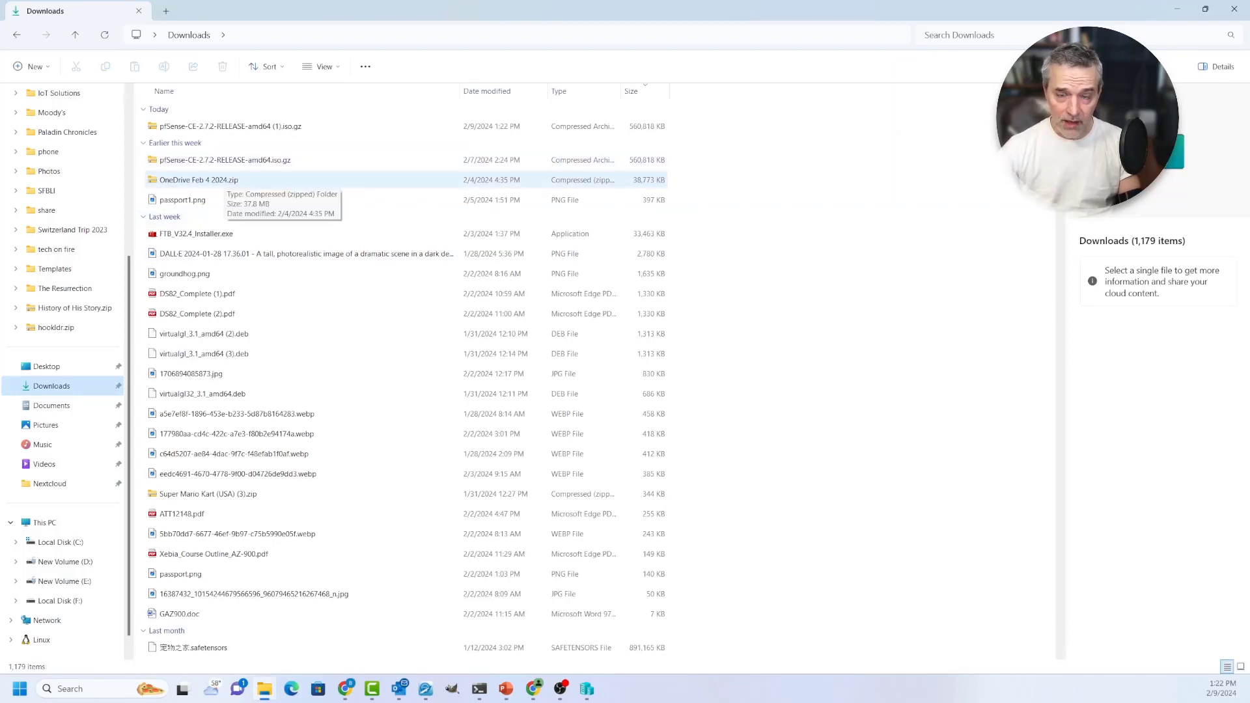
right_click(225, 180)
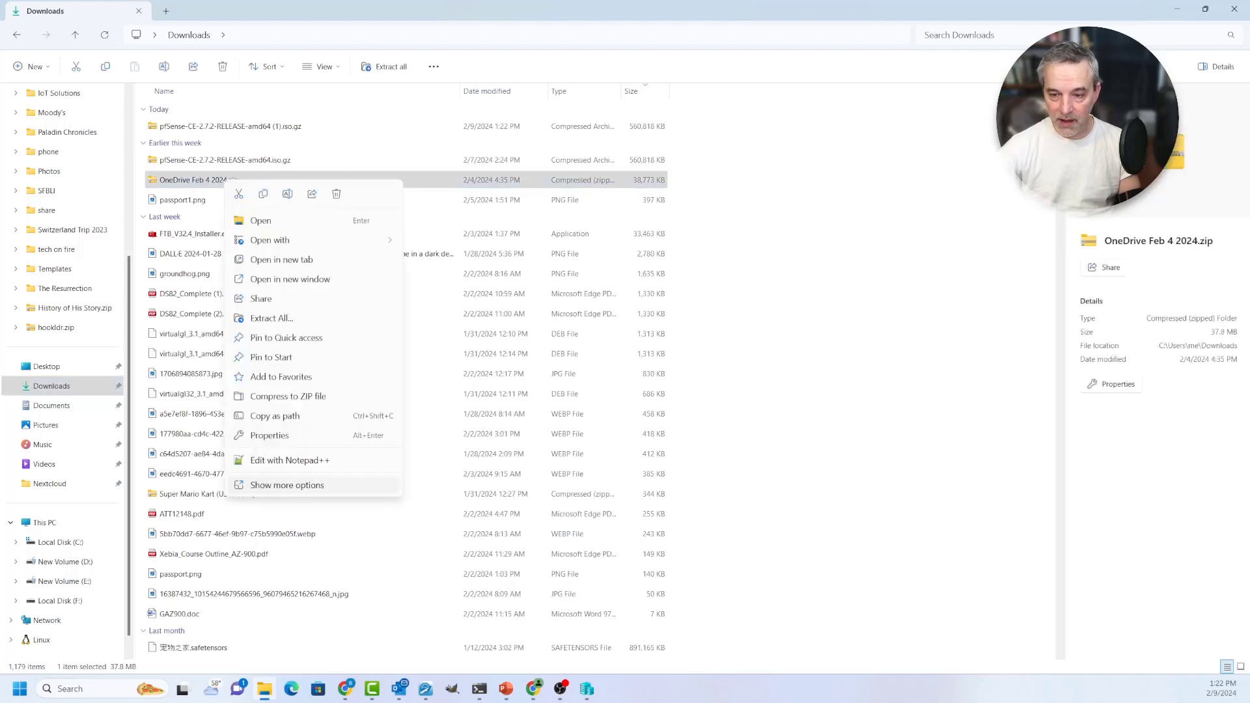
left_click(287, 485)
mouse_move(265, 301)
left_click(430, 304)
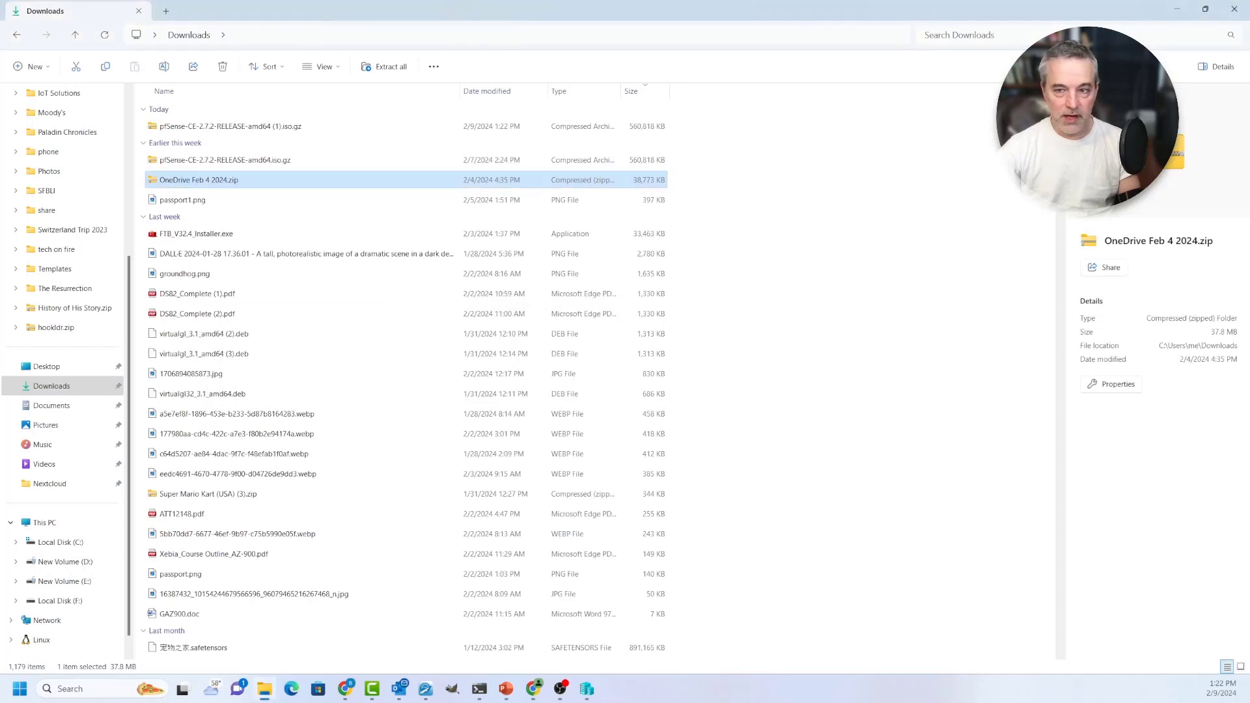
Step: Open the pfSense-CE-2.7.2-RELEASE-amd64.iso.gz archive with 7-Zip
right_click(303, 163)
right_click(260, 161)
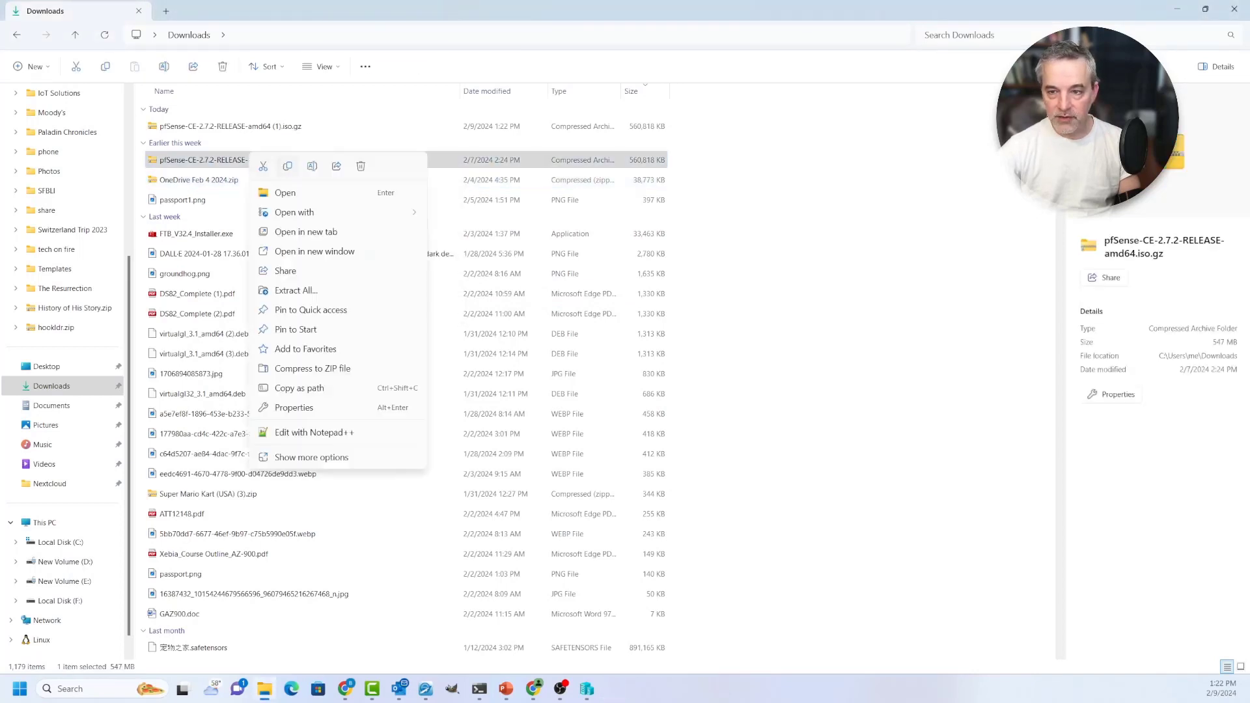
left_click(331, 458)
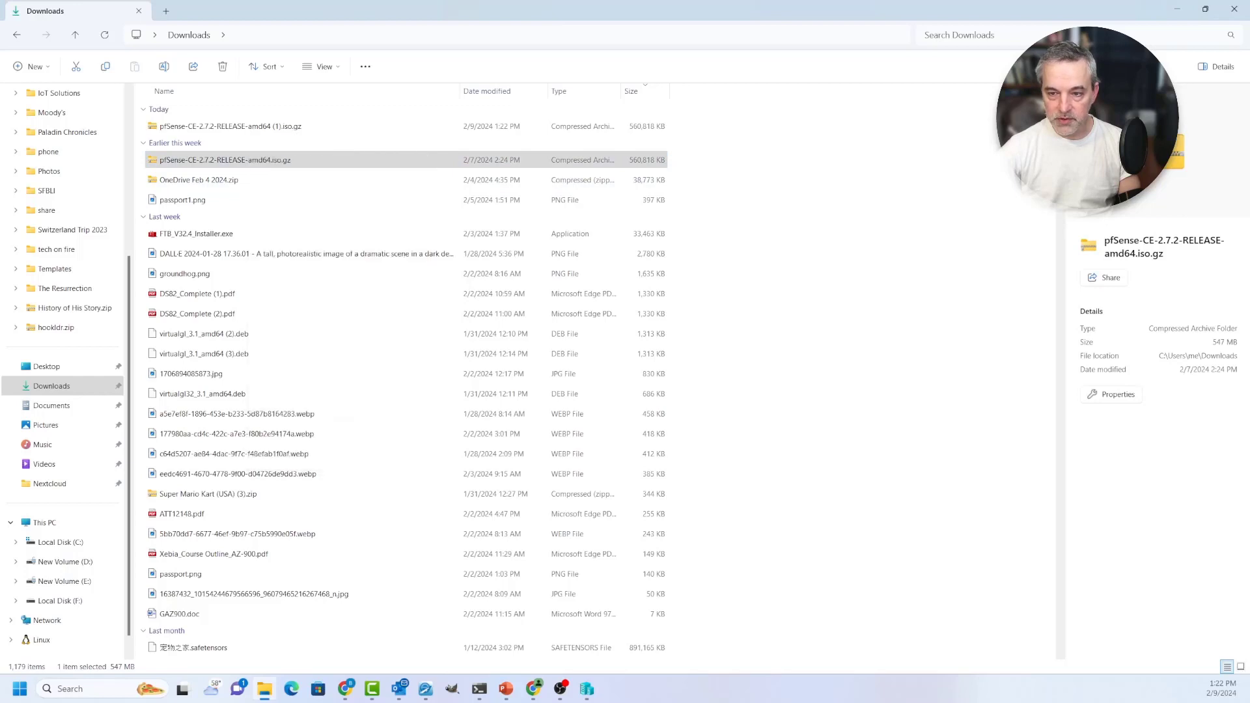
mouse_move(300, 276)
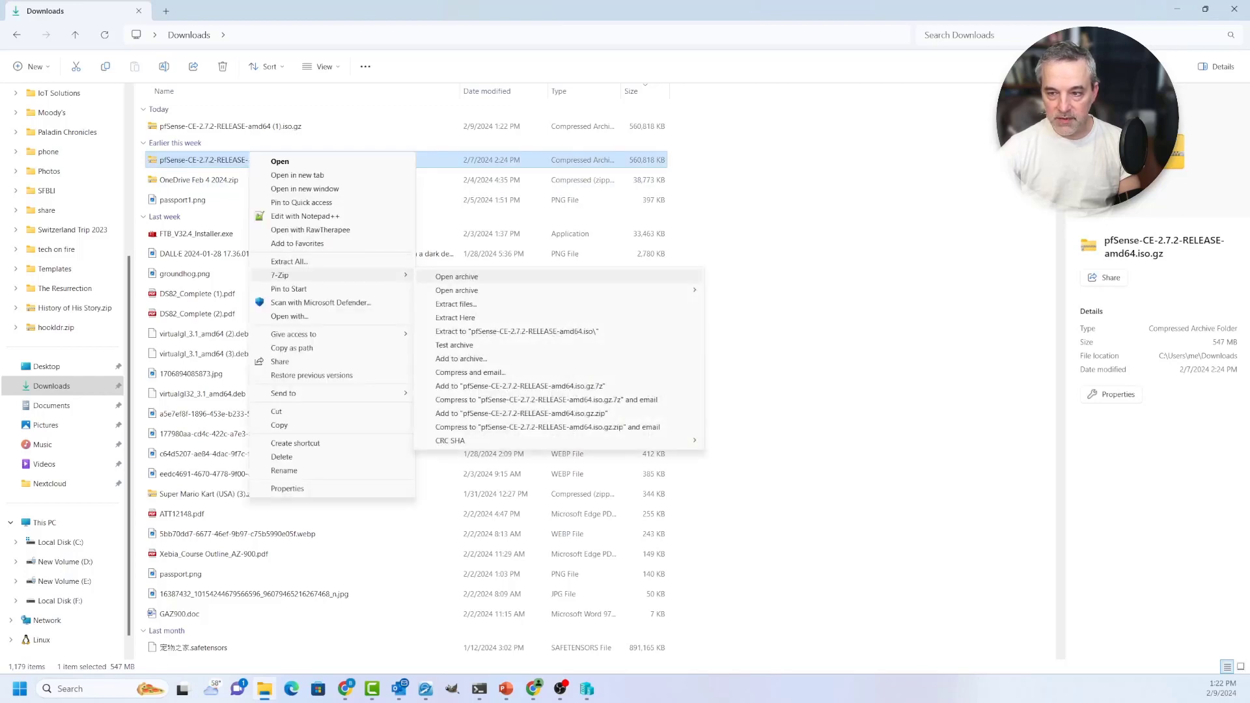
left_click(456, 277)
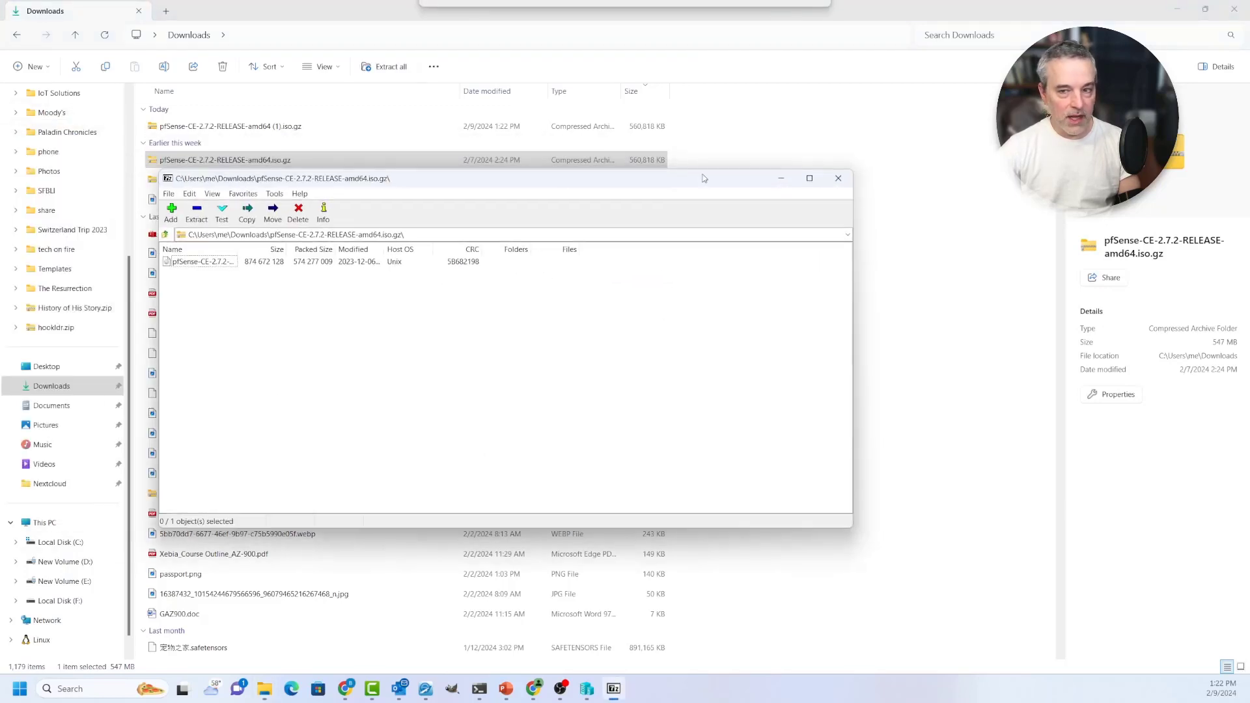
Step: Extract the pfSense ISO from the archive into the Downloads folder, replacing the existing file of the same name
left_click(207, 262)
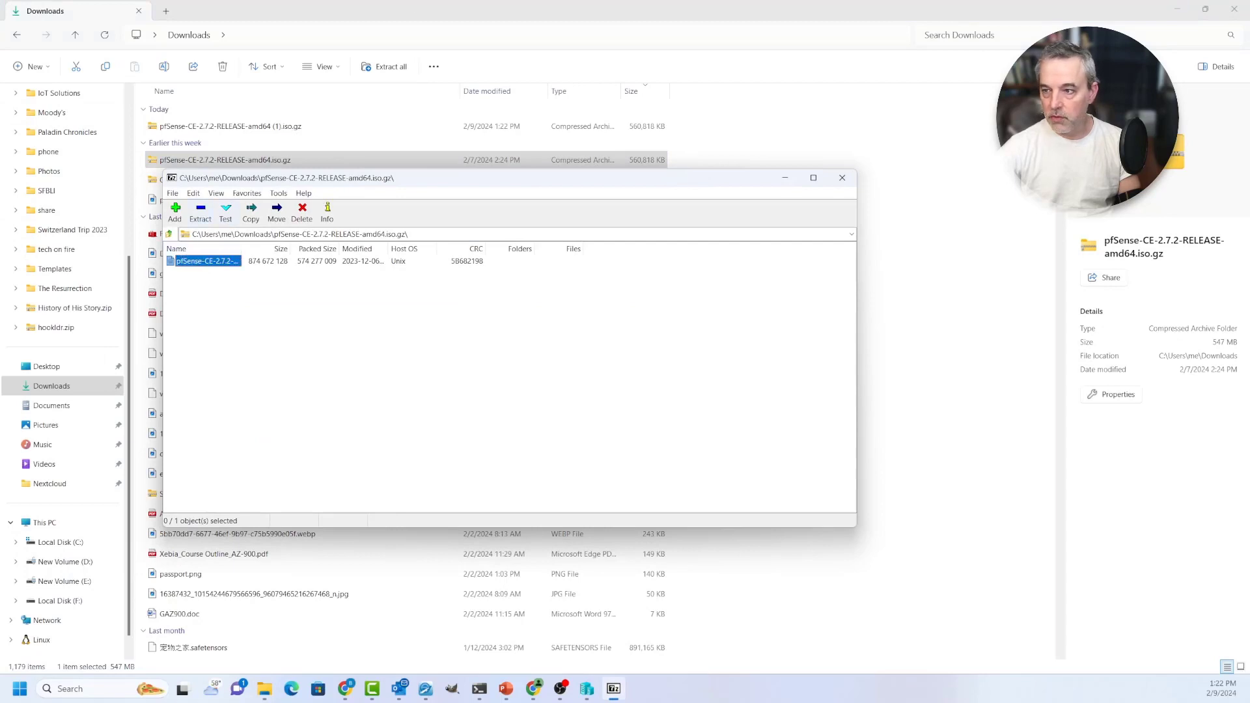
left_click_drag(207, 262, 938, 365)
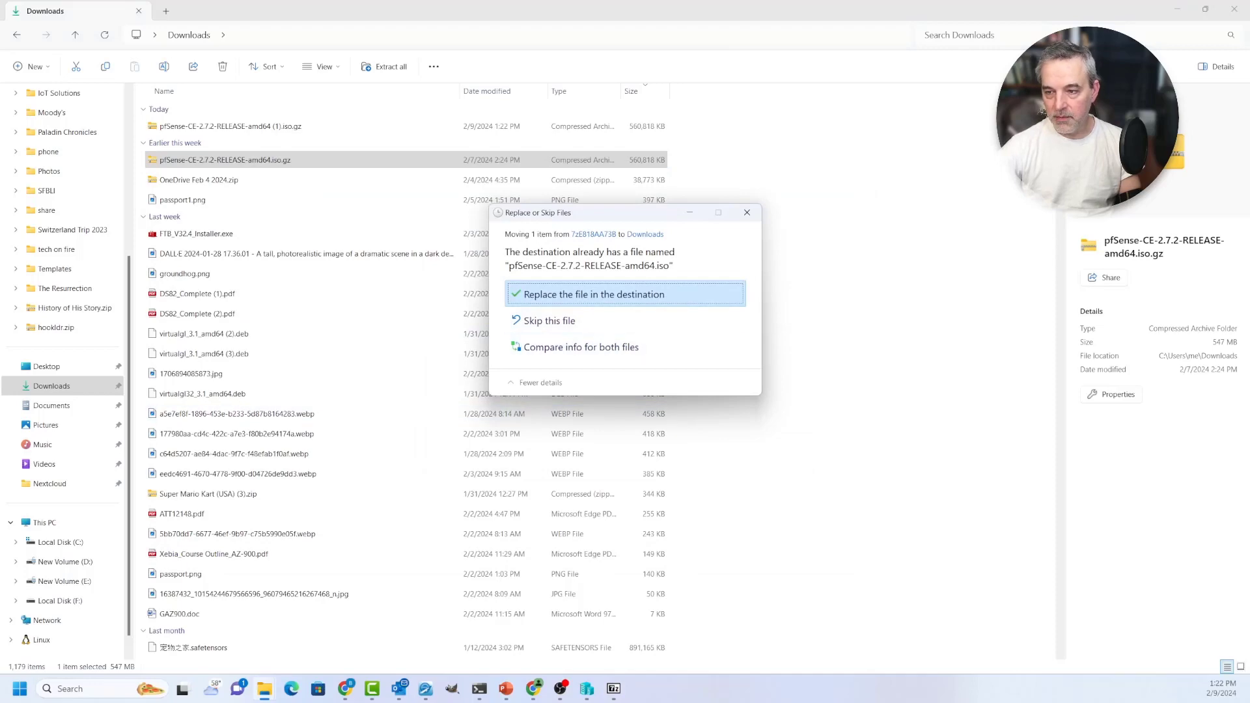
key("Return")
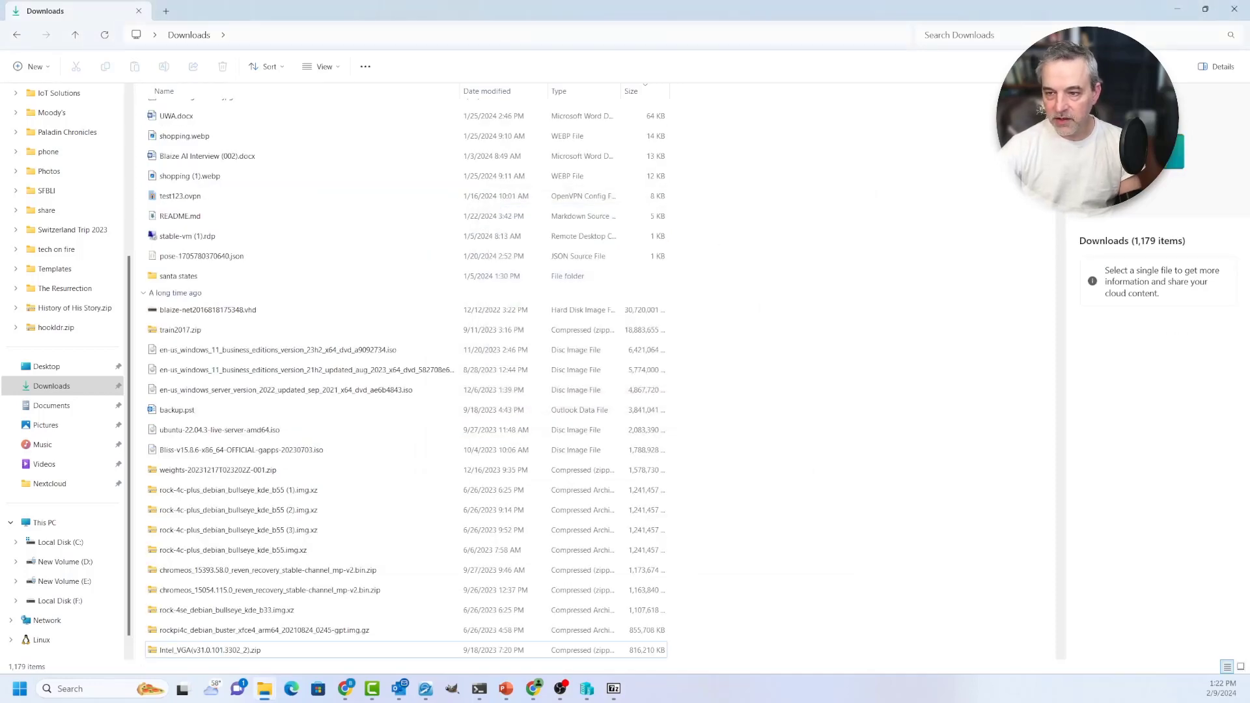
scroll(404, 371, "up", 2)
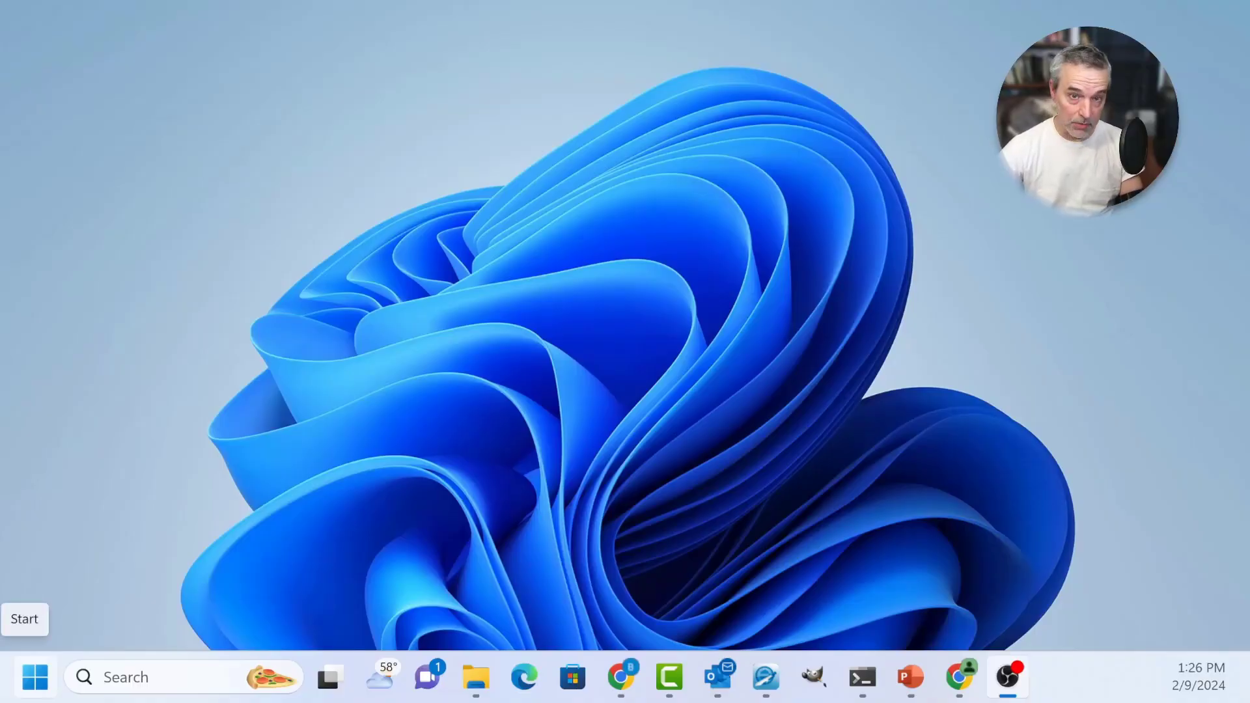
Step: Search Windows for "features" and open the Turn Windows features on or off dialog
left_click(35, 677)
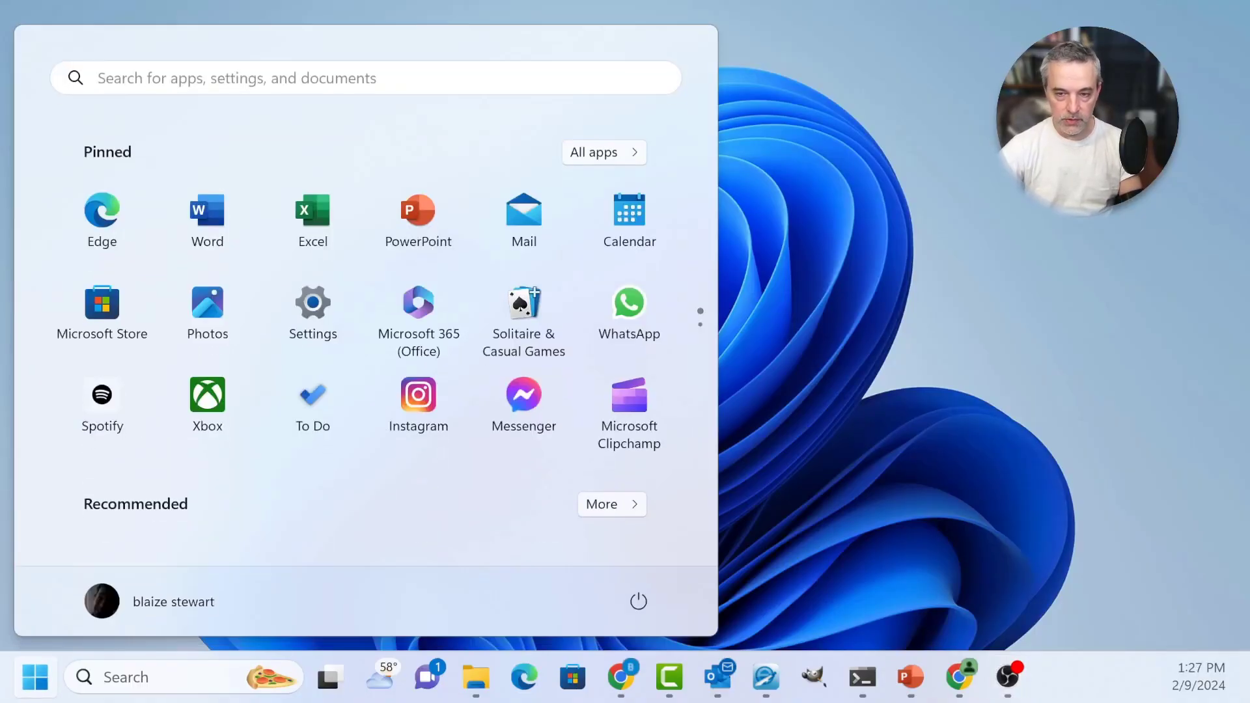
type("features")
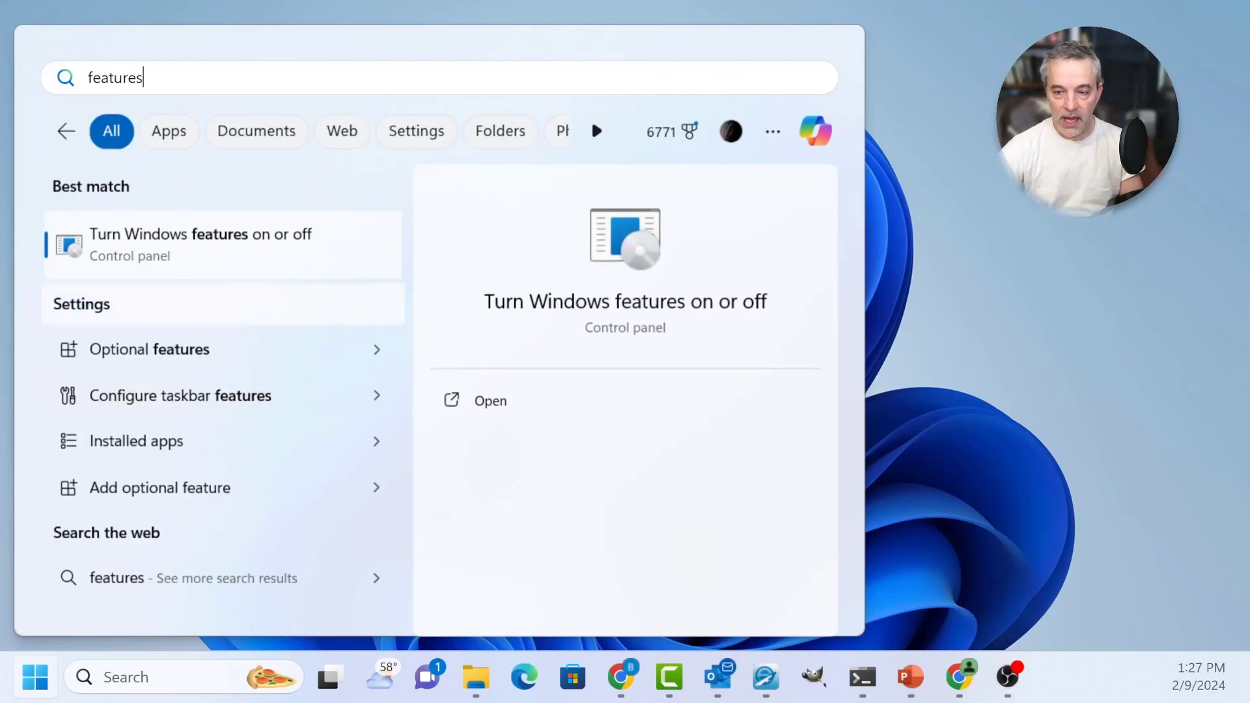
key("Return")
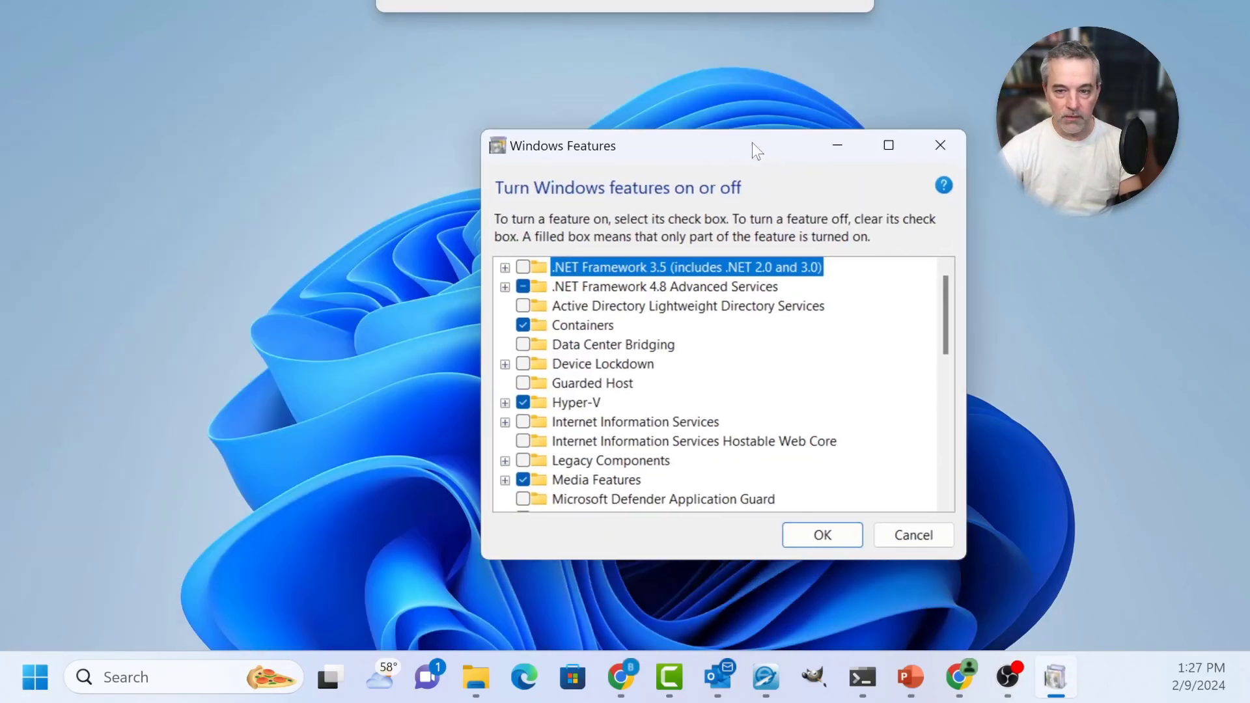
left_click_drag(752, 143, 615, 95)
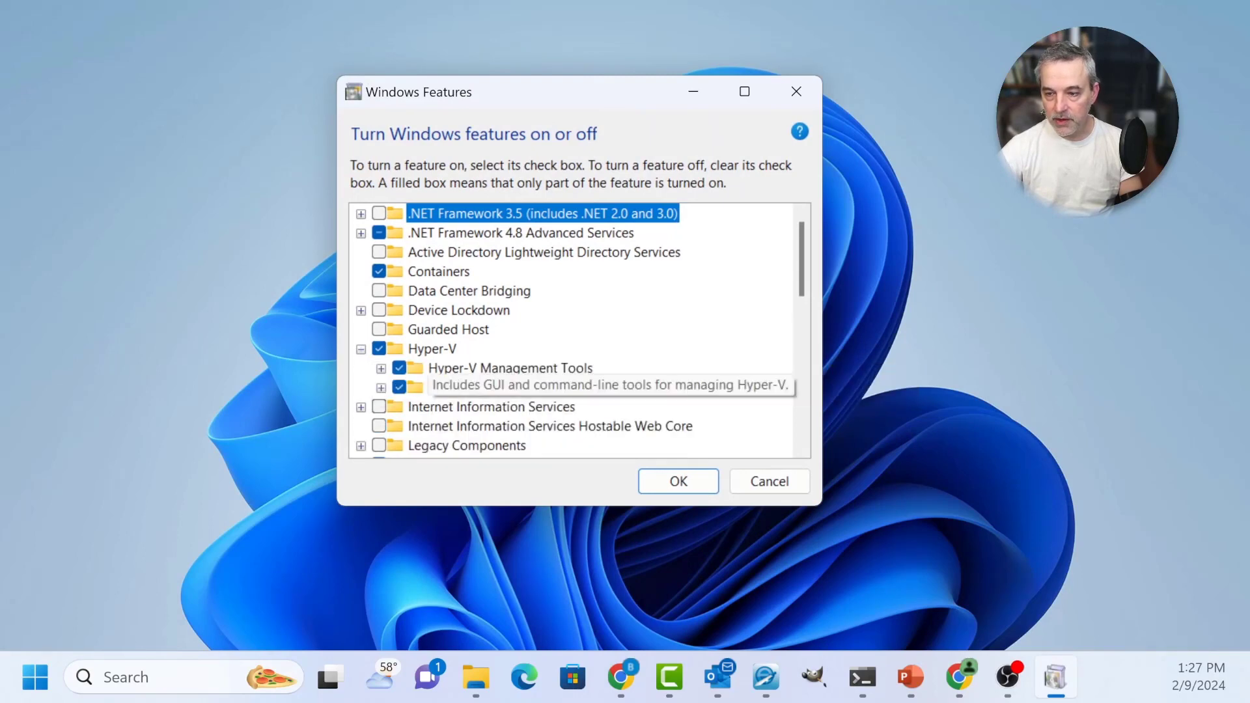
Step: Check the Hyper-V feature, its sub-components and the rest of the Windows features list, then close the dialog without changes
left_click(361, 349)
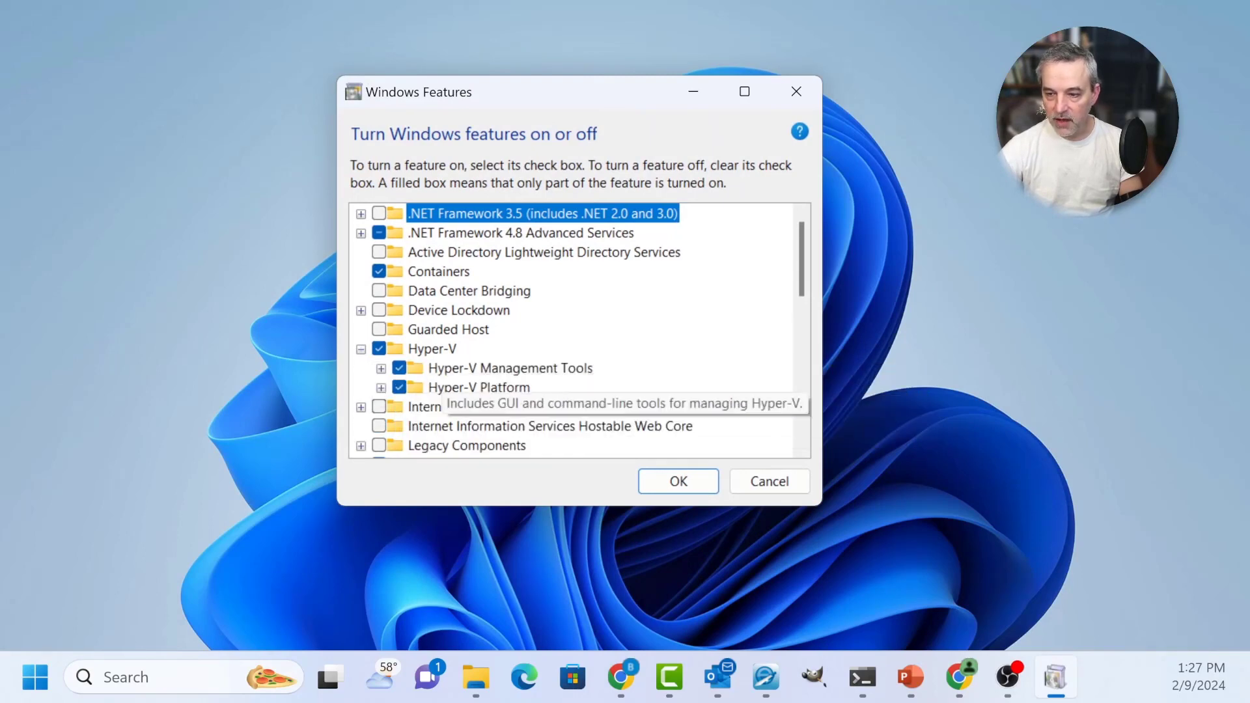
scroll(573, 329, "down", 8)
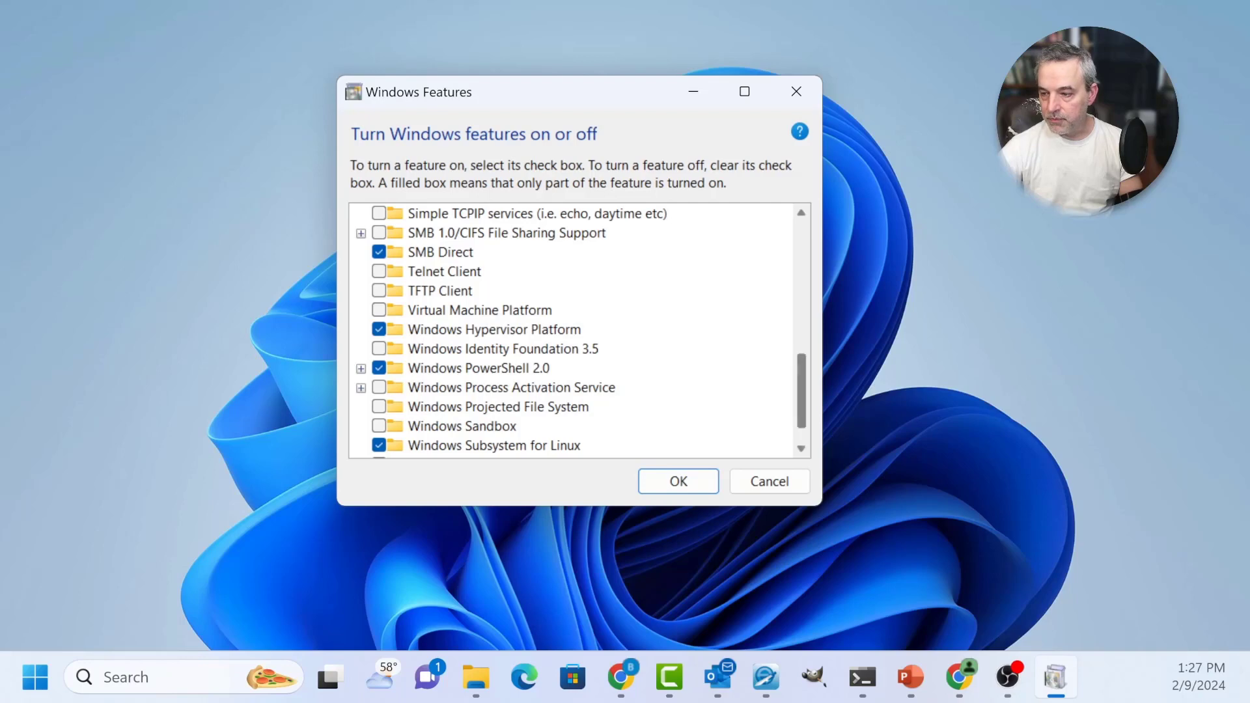
scroll(574, 329, "up", 5)
scroll(573, 329, "up", 1)
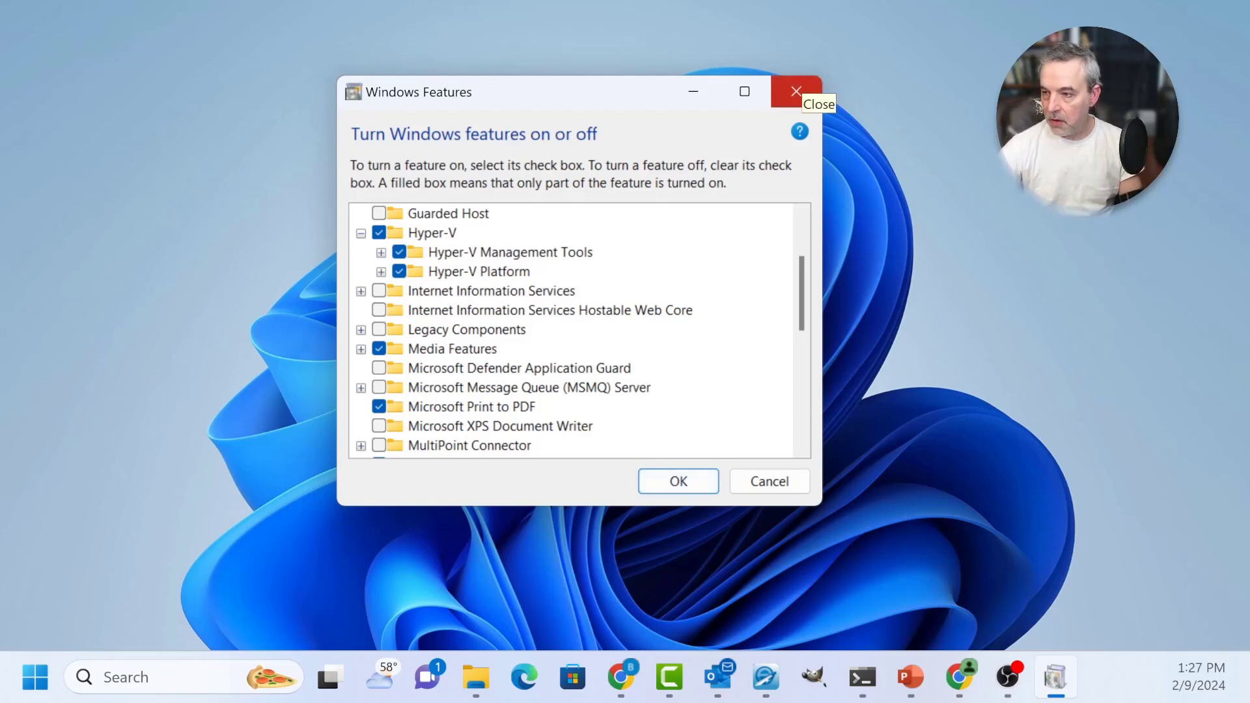
left_click(796, 91)
Step: Open Hyper-V Manager and enlarge its list of virtual machines
key("super")
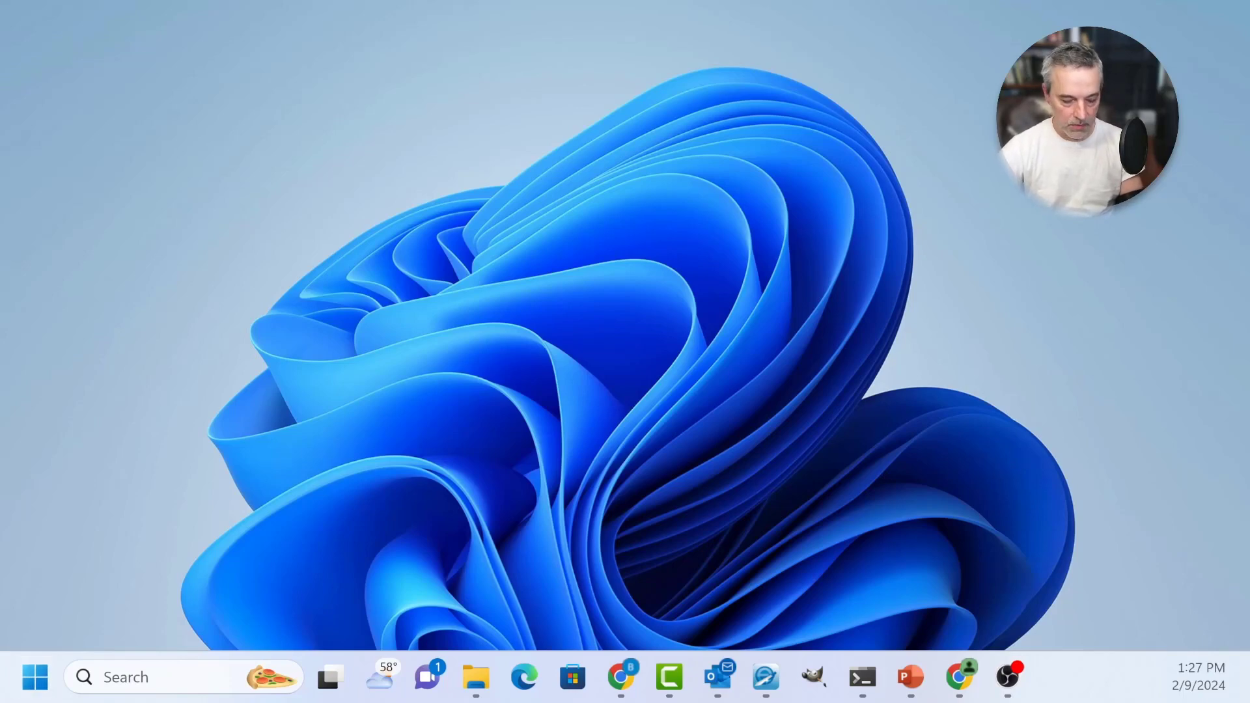
key("super")
type("hyt")
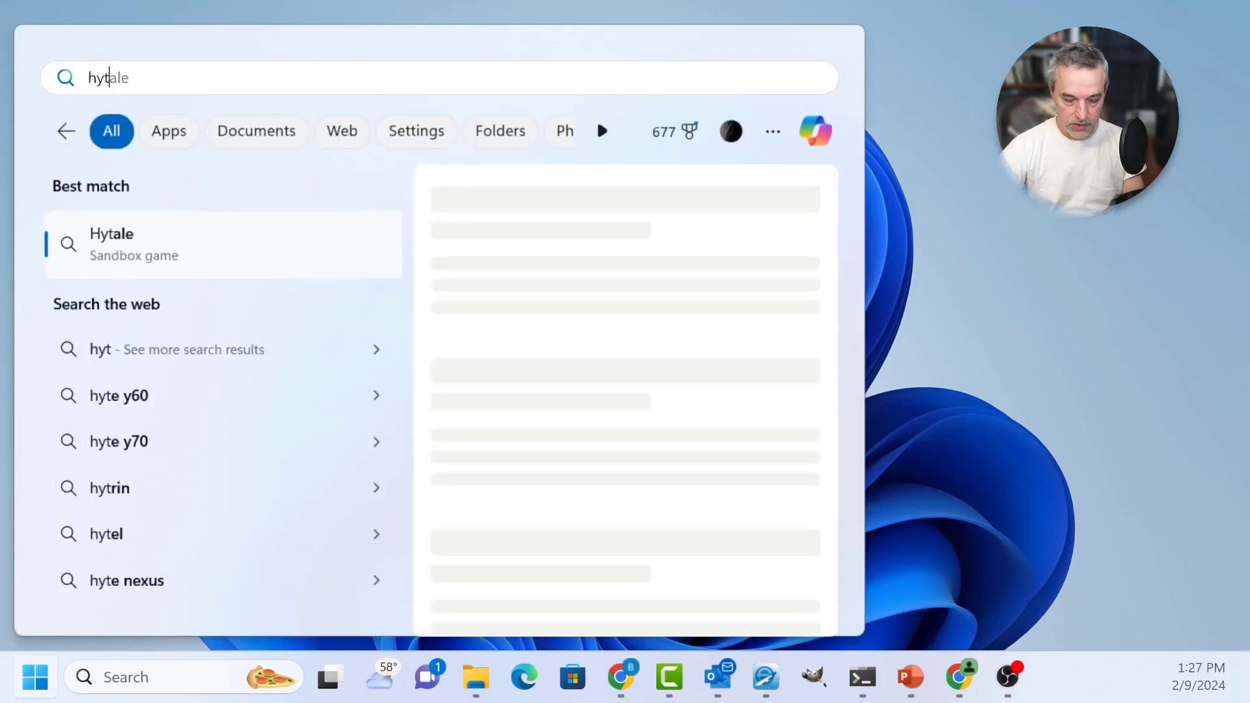
key("BackSpace")
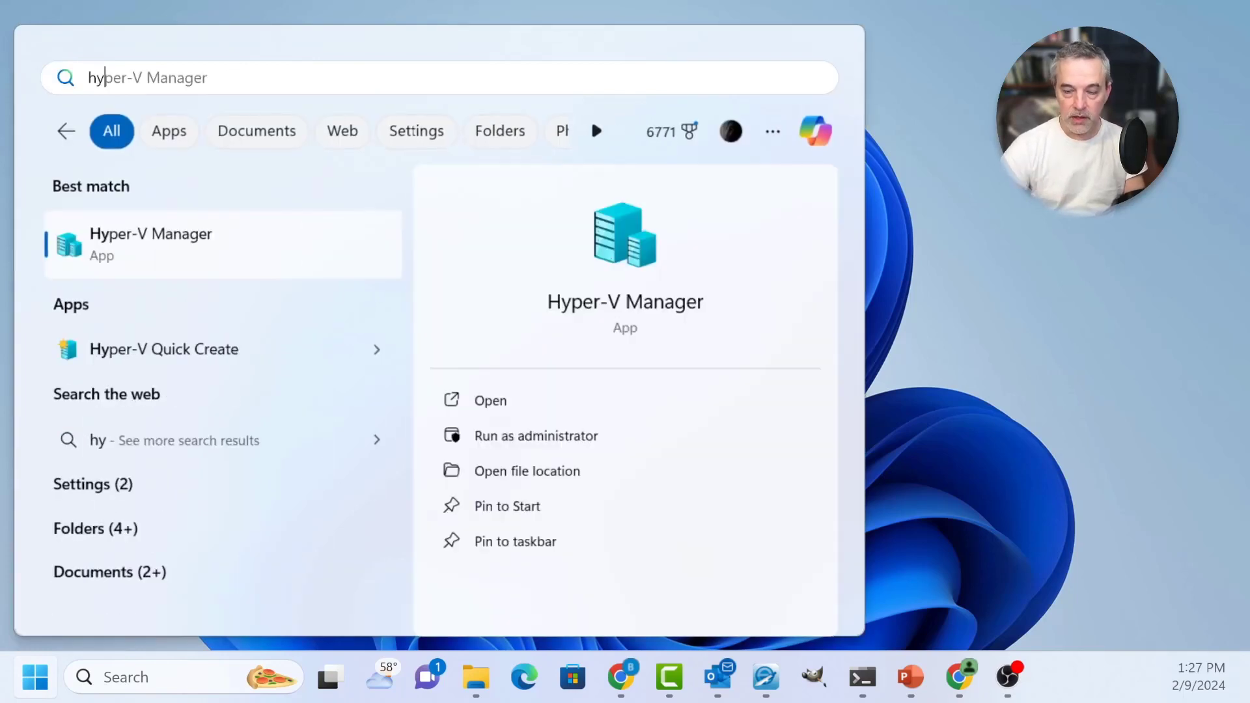
key("Return")
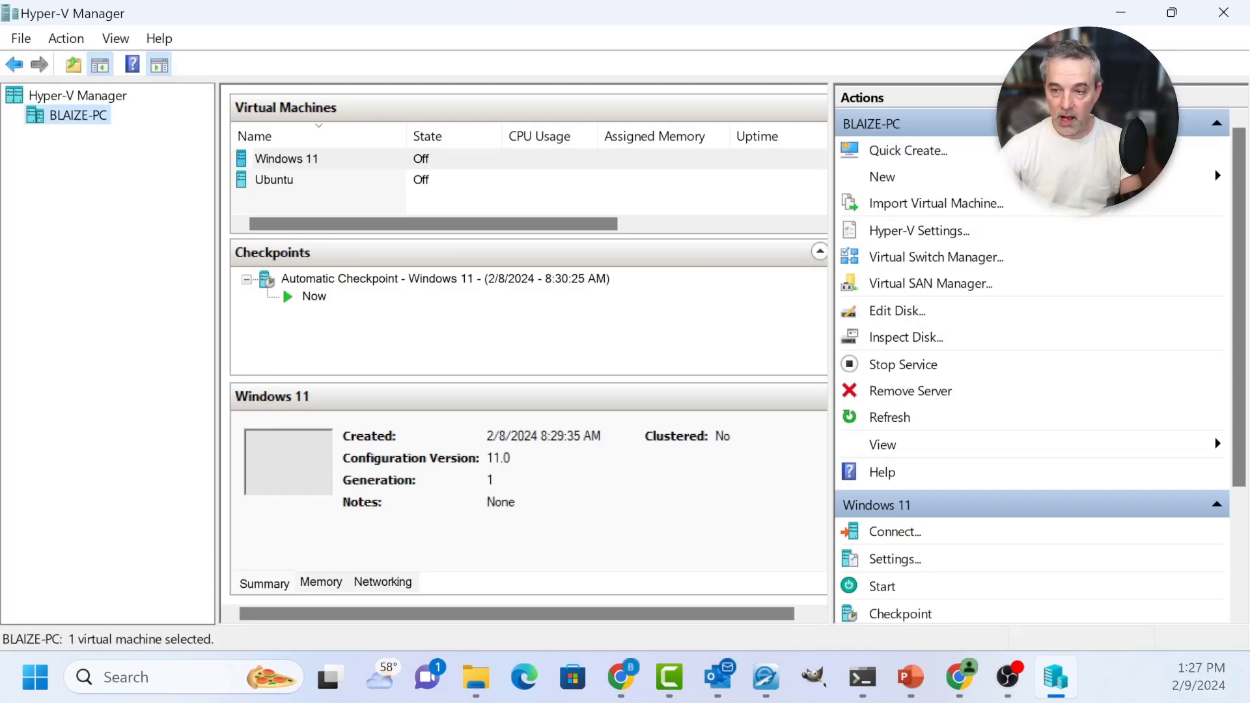
left_click_drag(560, 236, 560, 272)
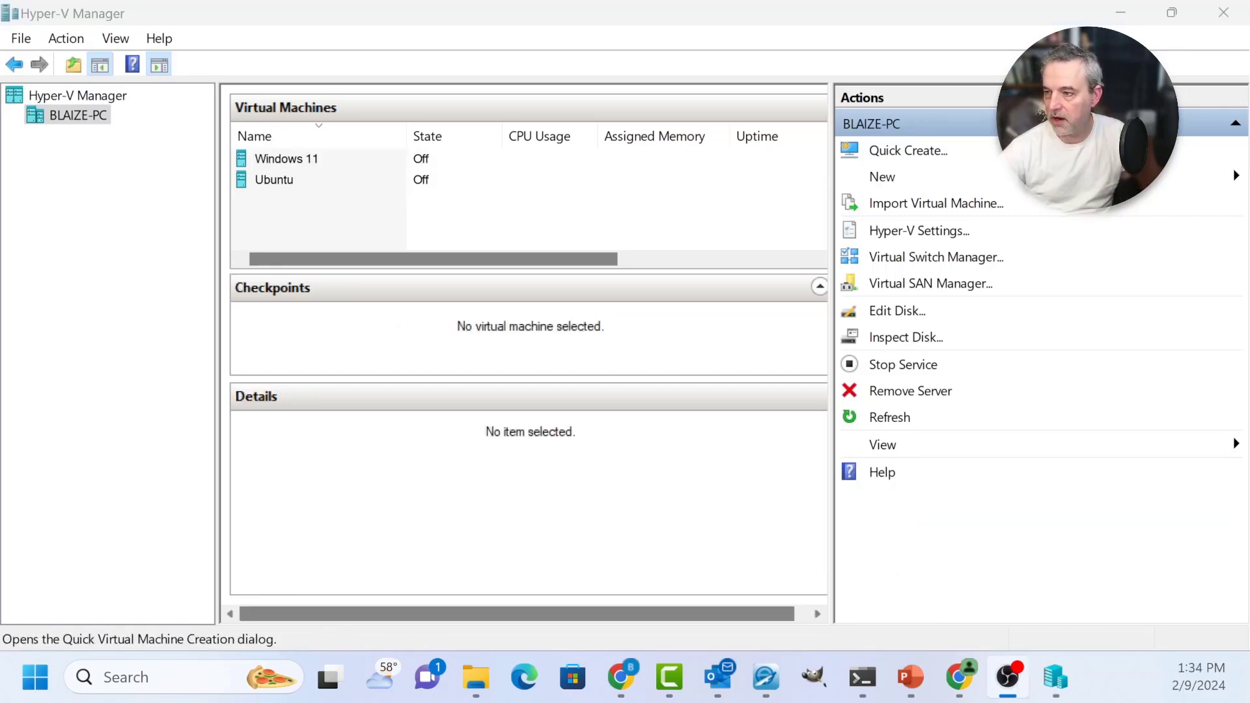
Step: Start creating a new virtual machine on the local host and name it pfSense1
mouse_move(1107, 177)
left_click(1198, 177)
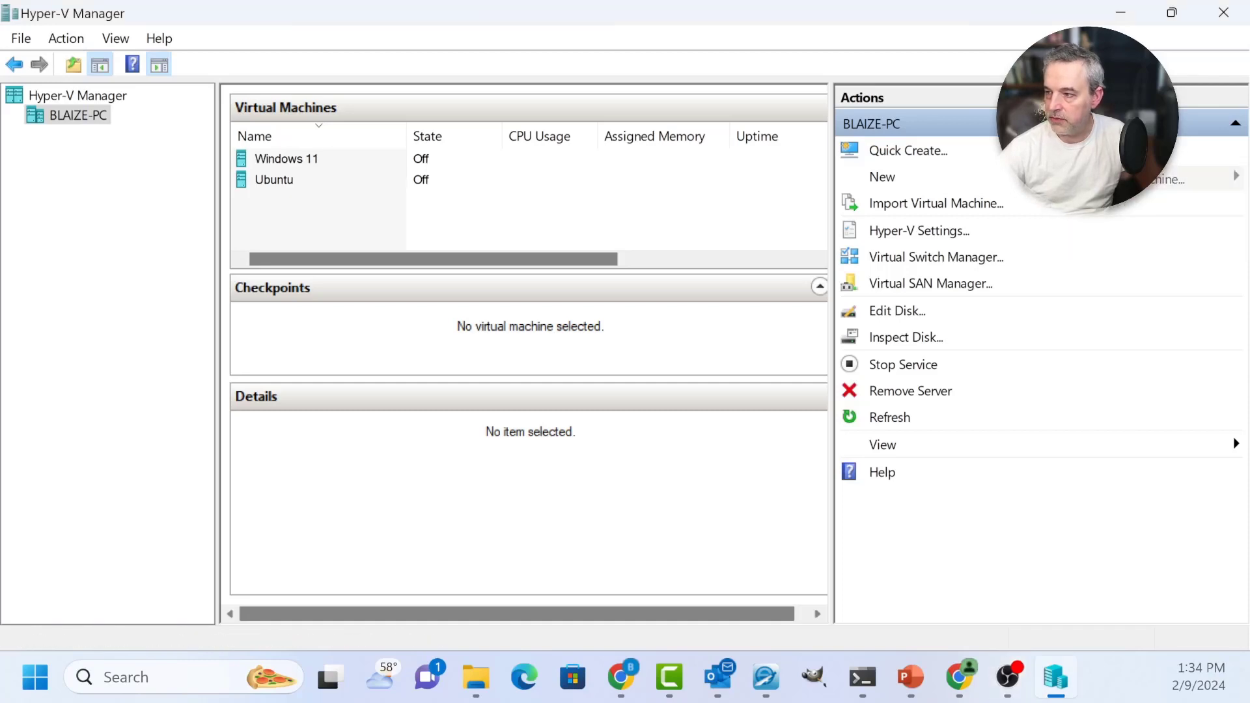
left_click(774, 584)
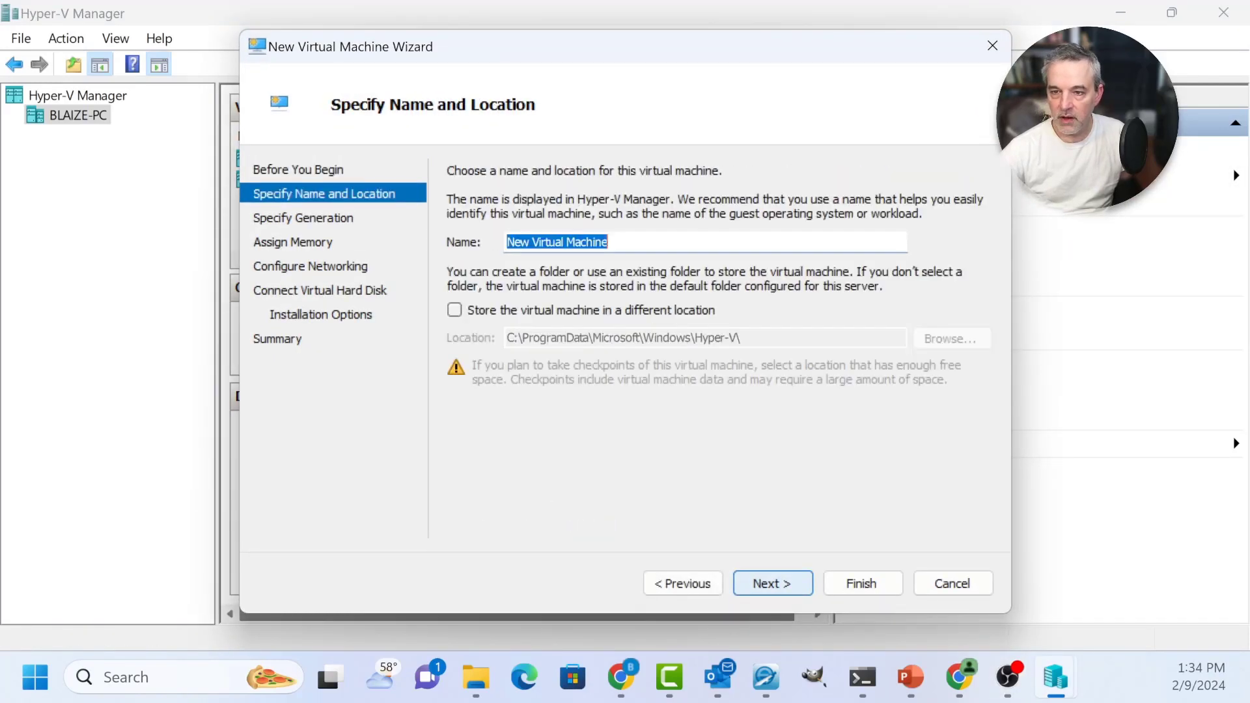
type("pfS")
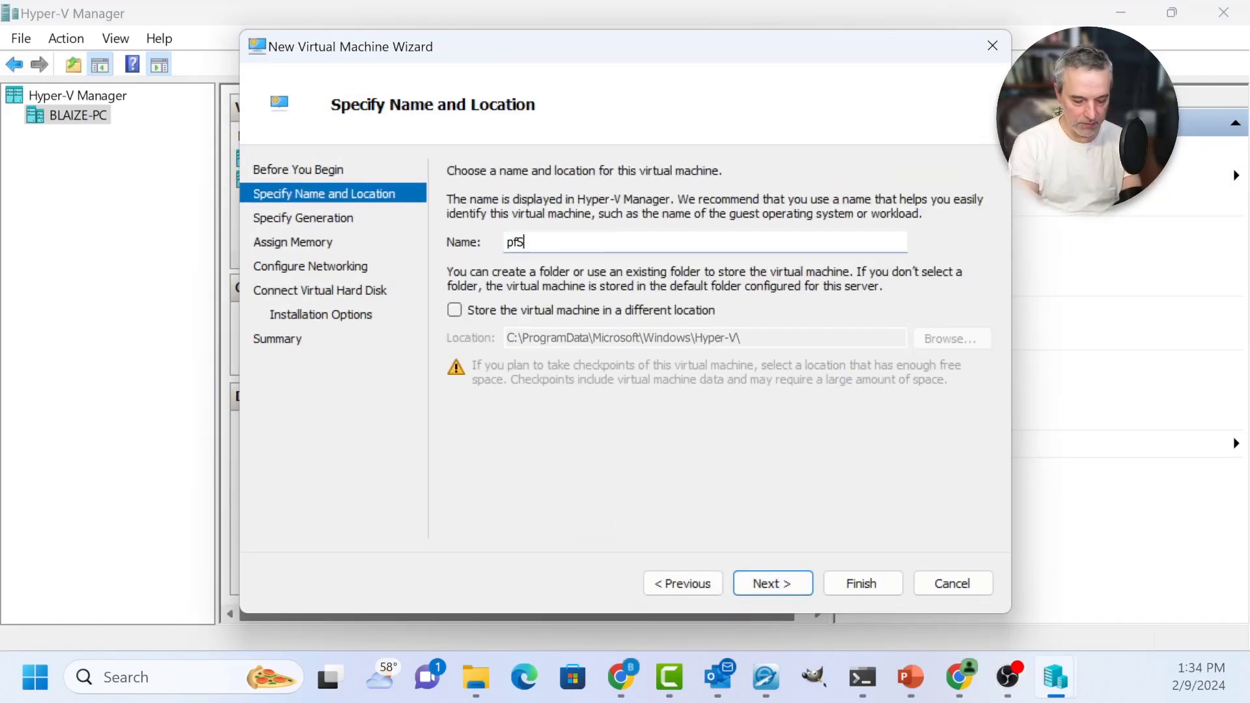
type("ense1")
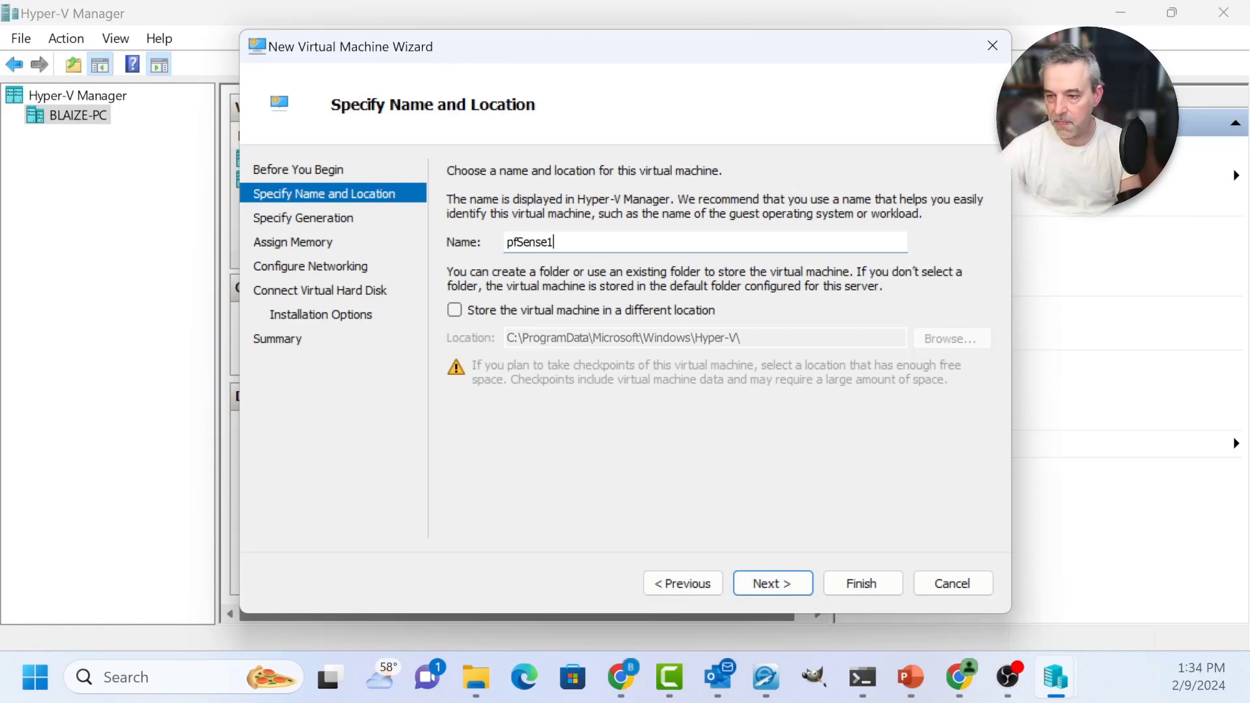
key("Return")
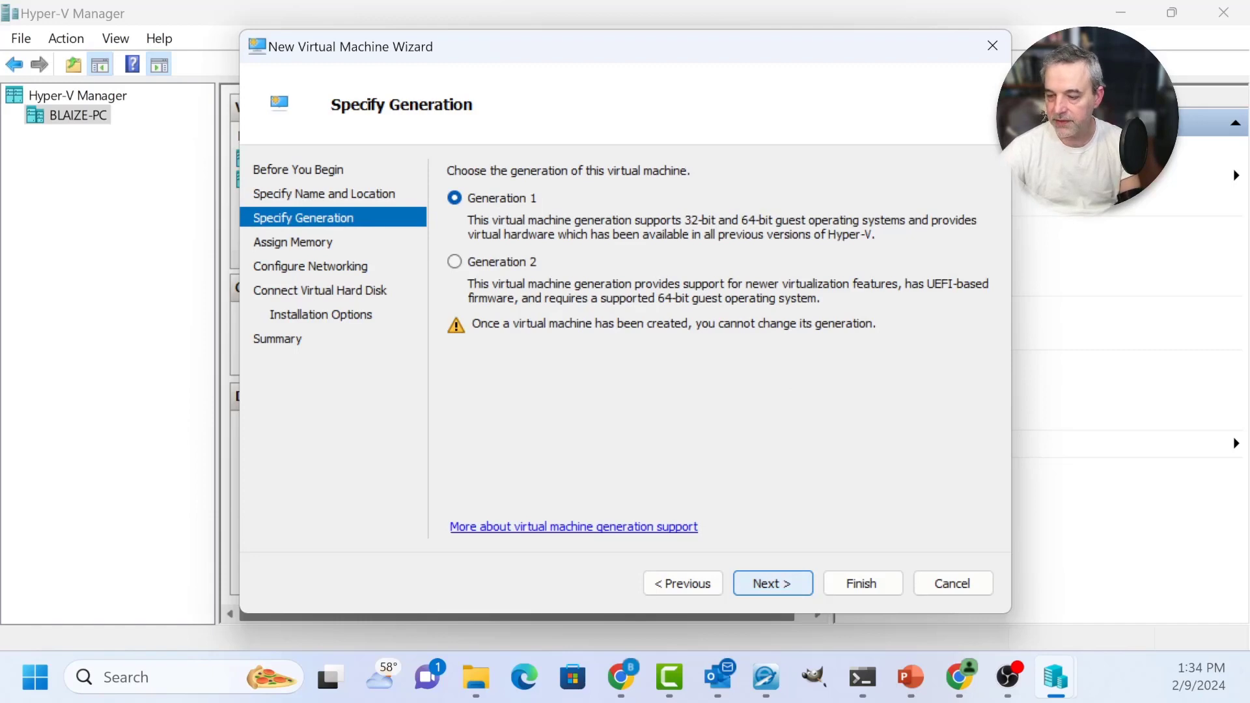
Step: Keep Generation 1 for the virtual machine and set its startup memory to 2048 MB
key("Return")
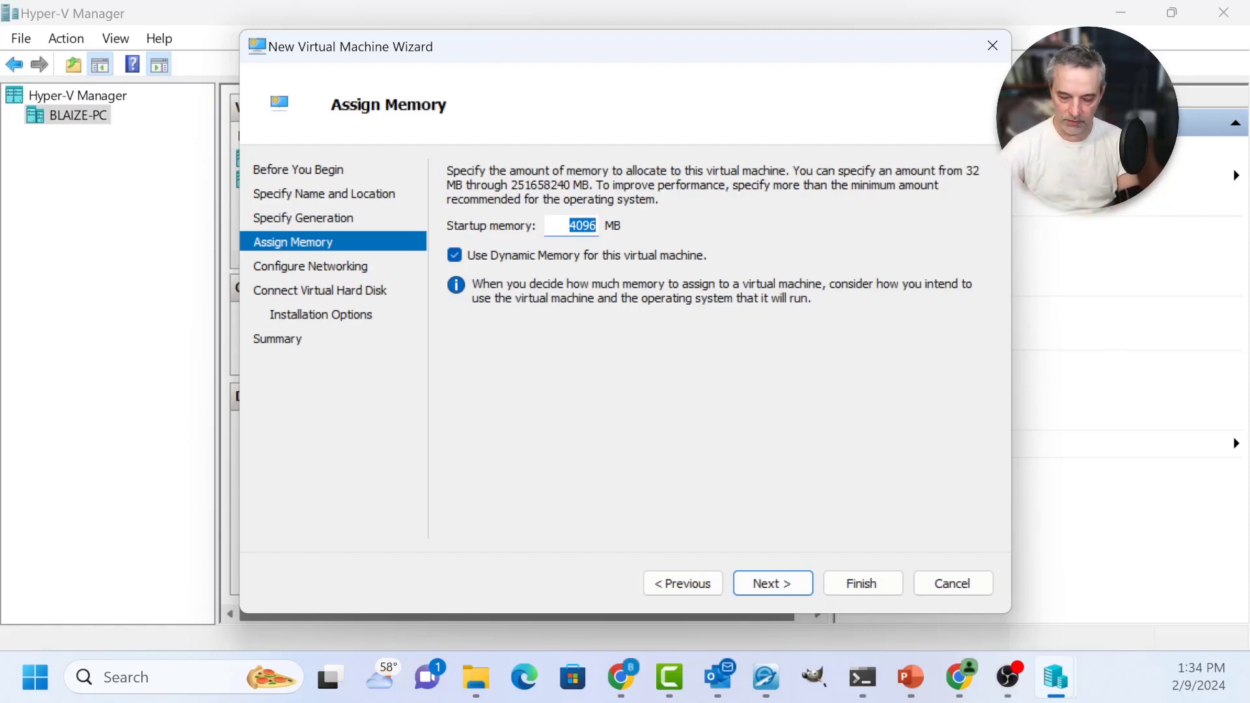
type("20")
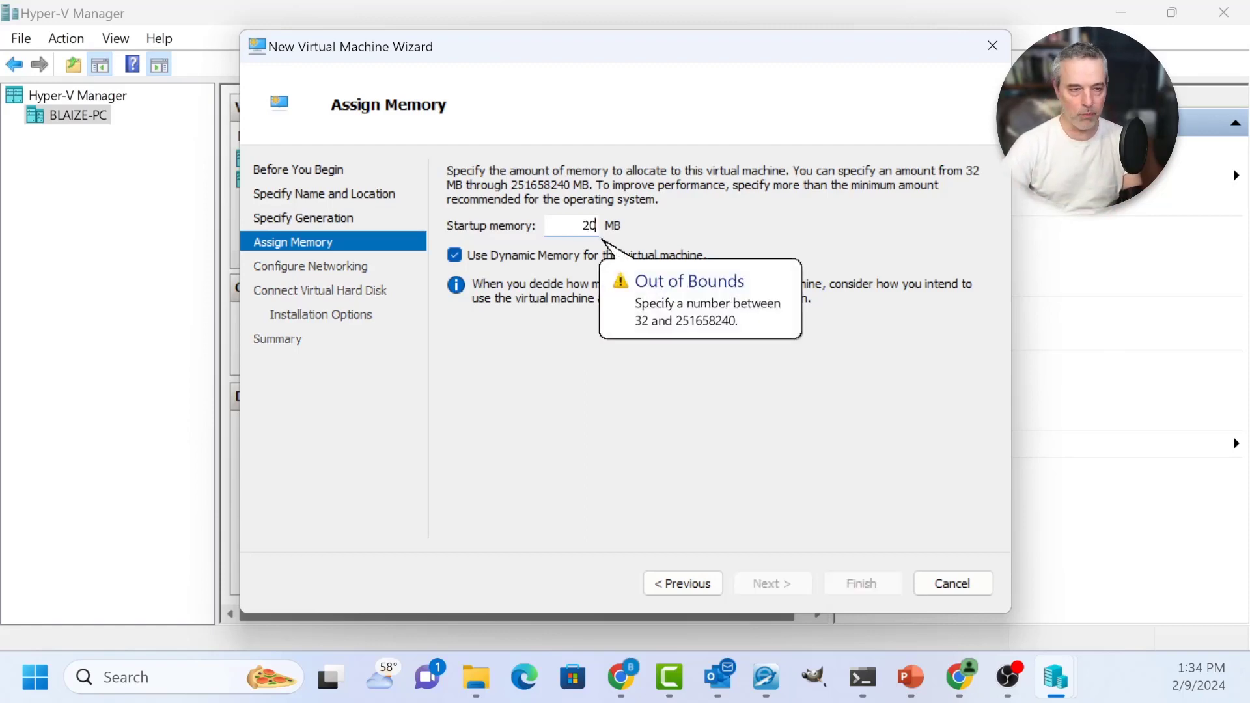
type("48")
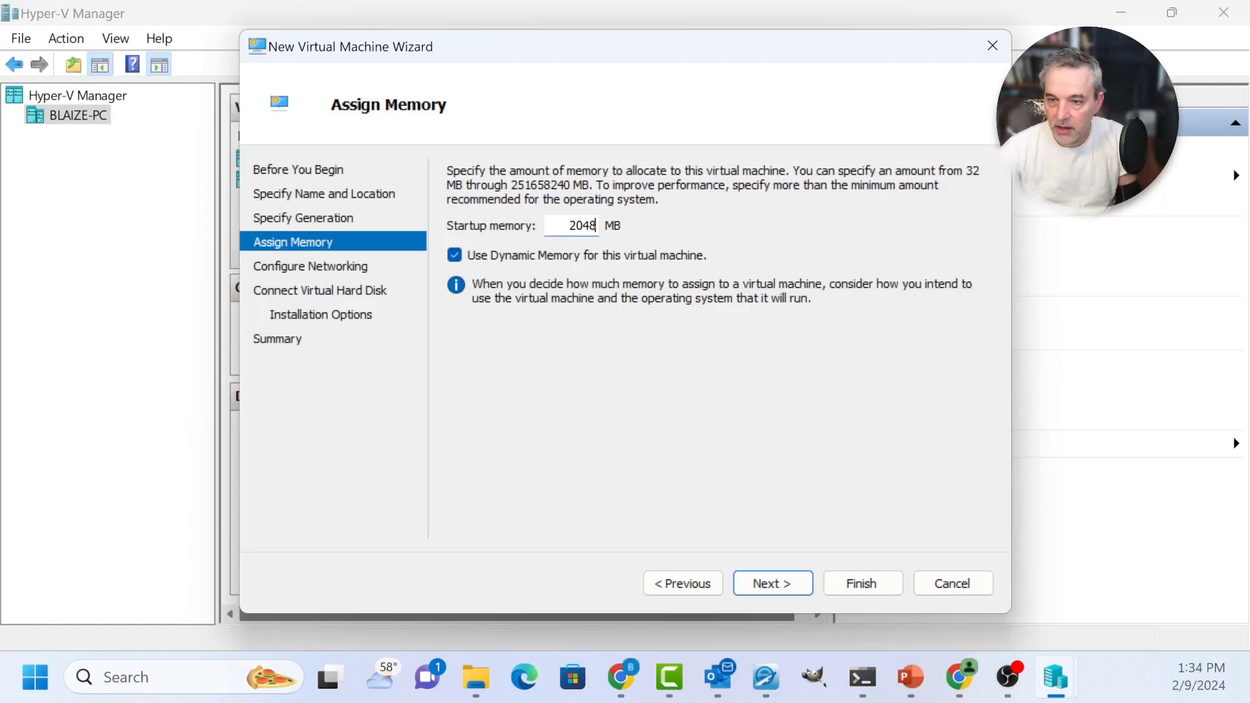
key("Return")
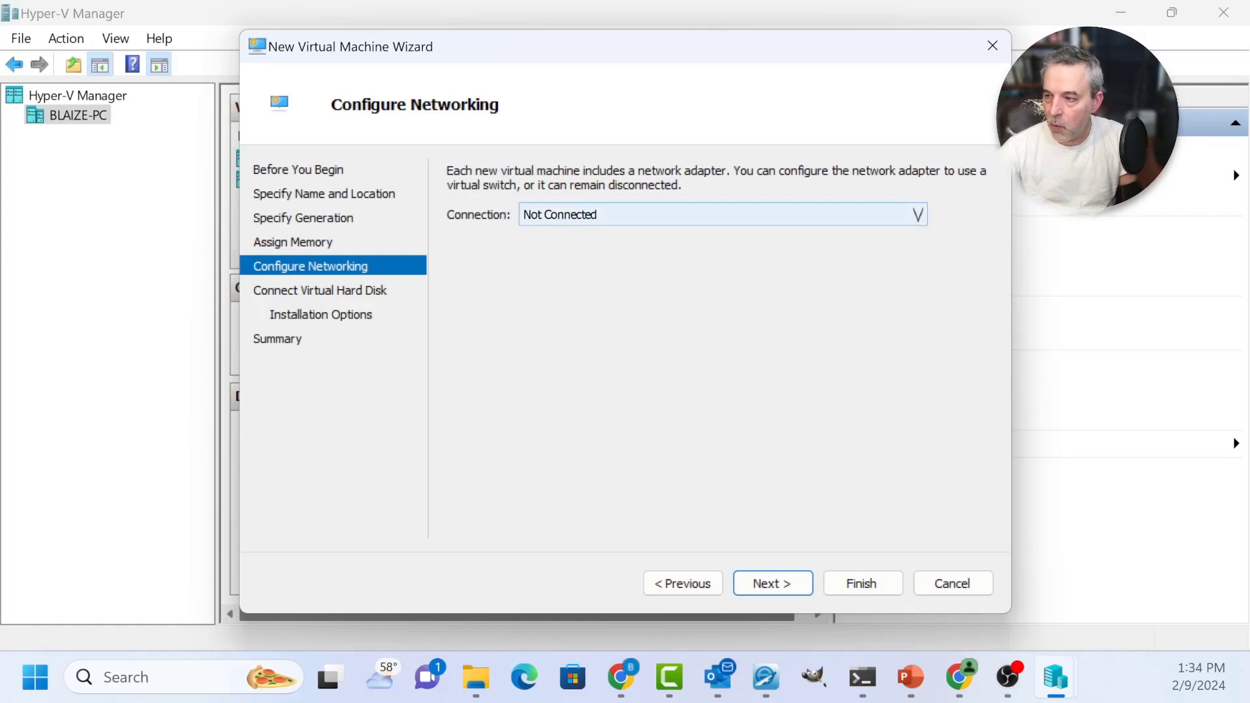
Step: Connect the virtual machine's network adapter to the LAN virtual switch
left_click(723, 215)
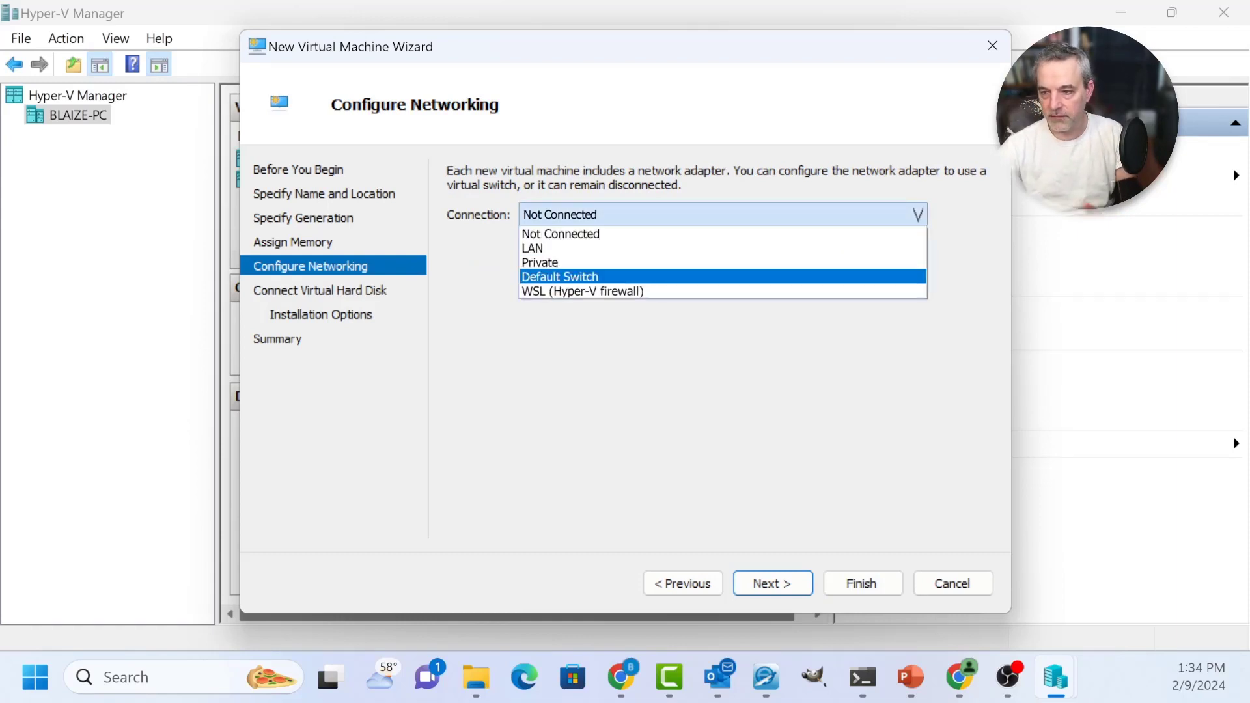
key("Return")
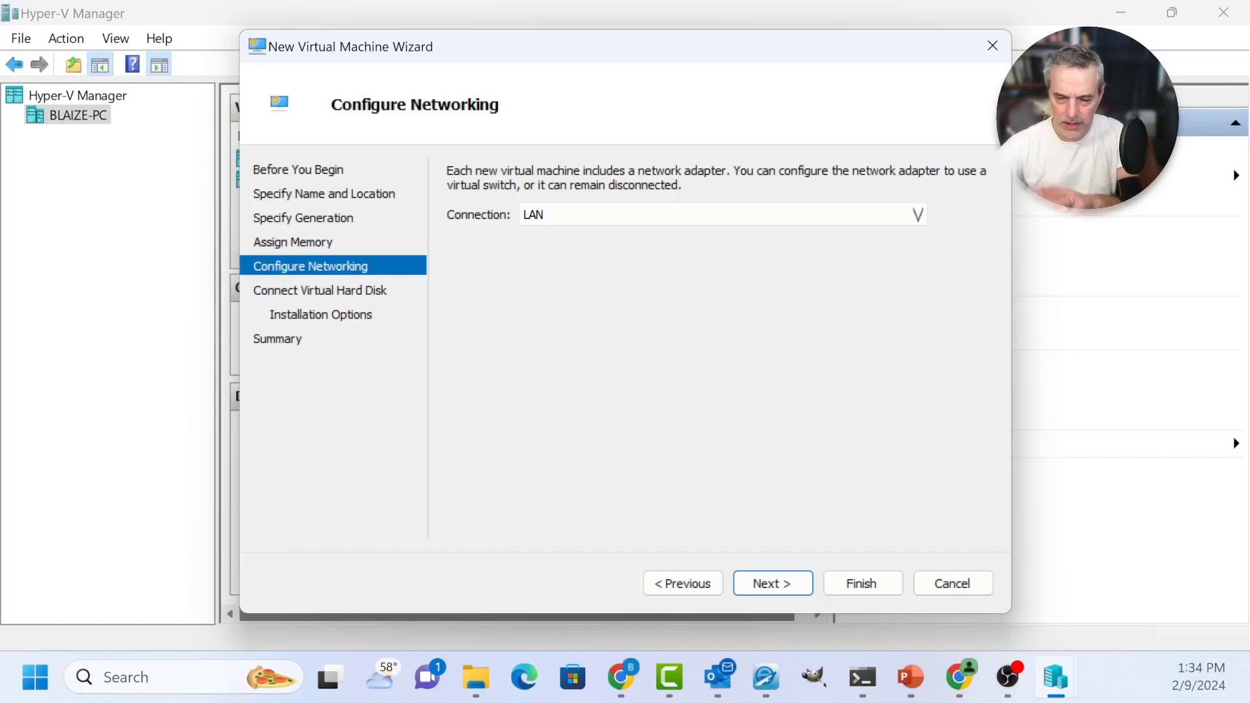
Step: Give pfSense1 a new 32 GB virtual hard disk and create the virtual machine without installing an operating system
left_click(773, 584)
double_click(579, 326)
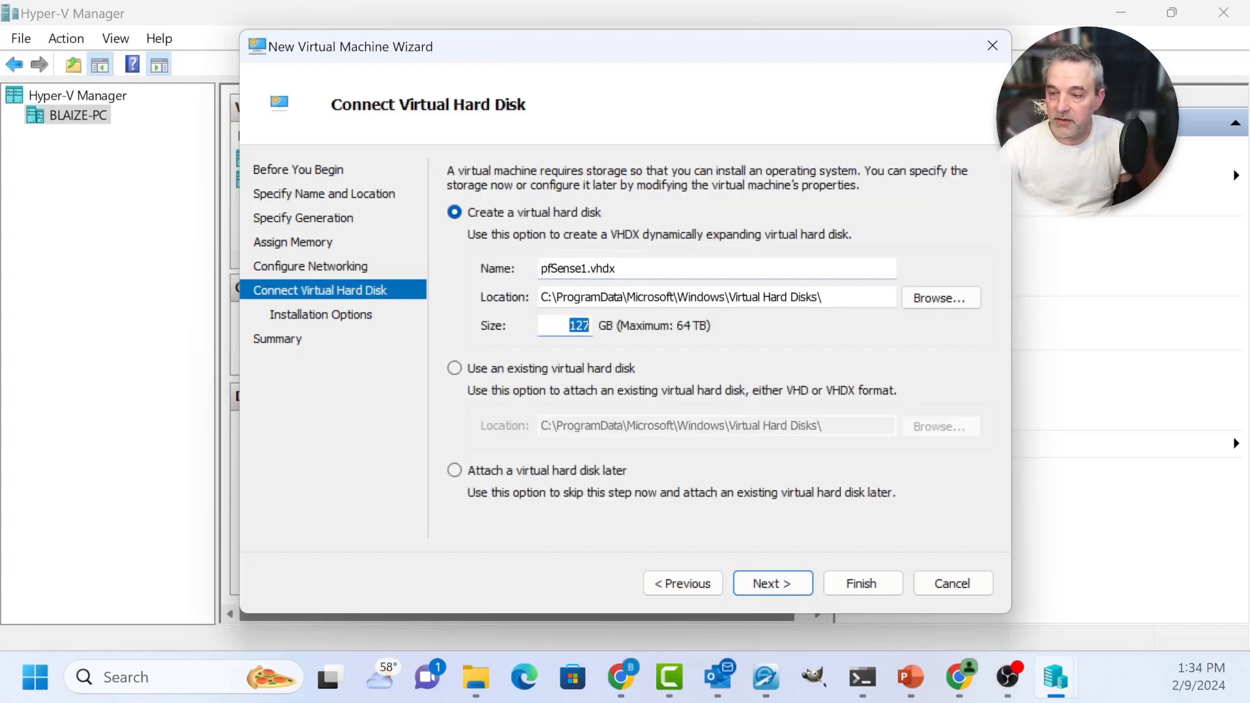
type("32")
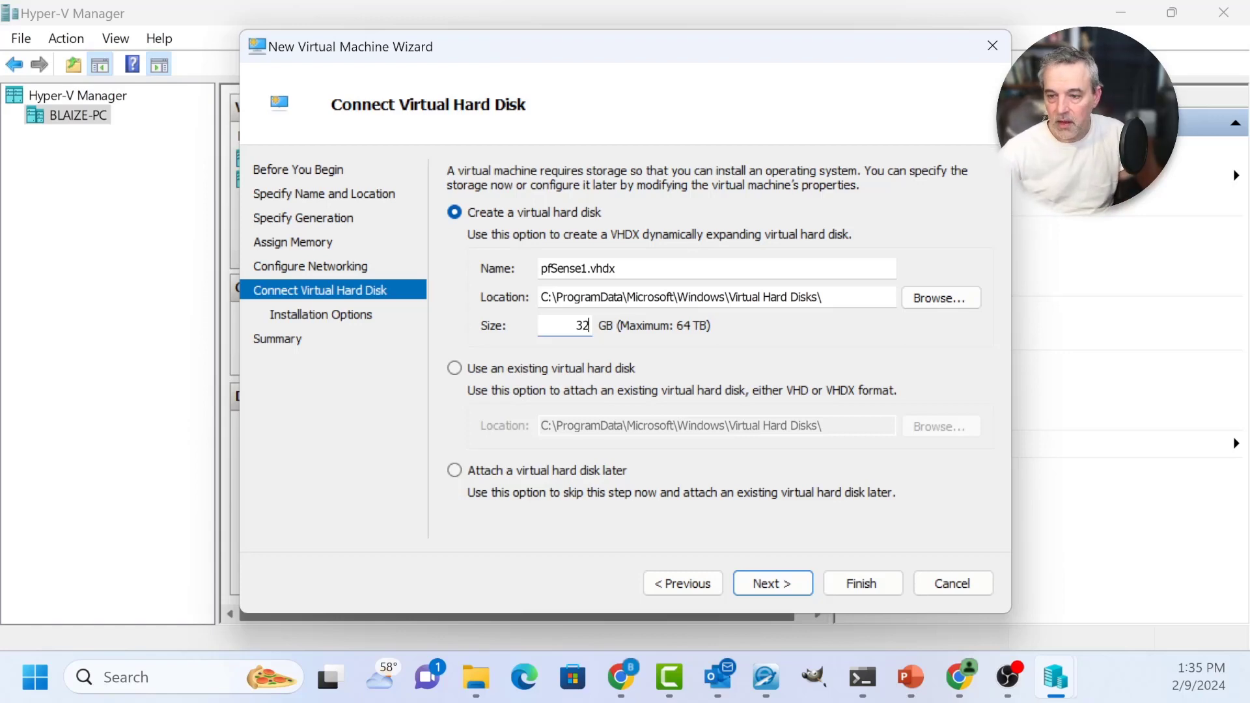
key("Return")
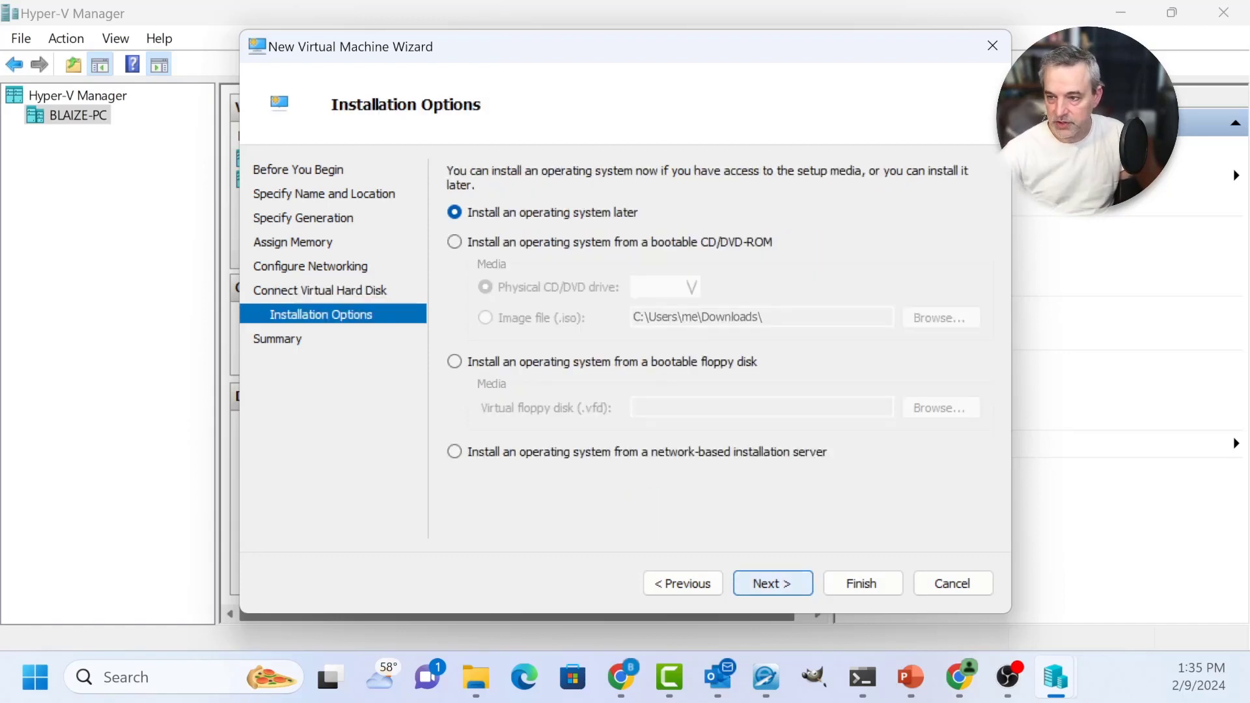
key("Return")
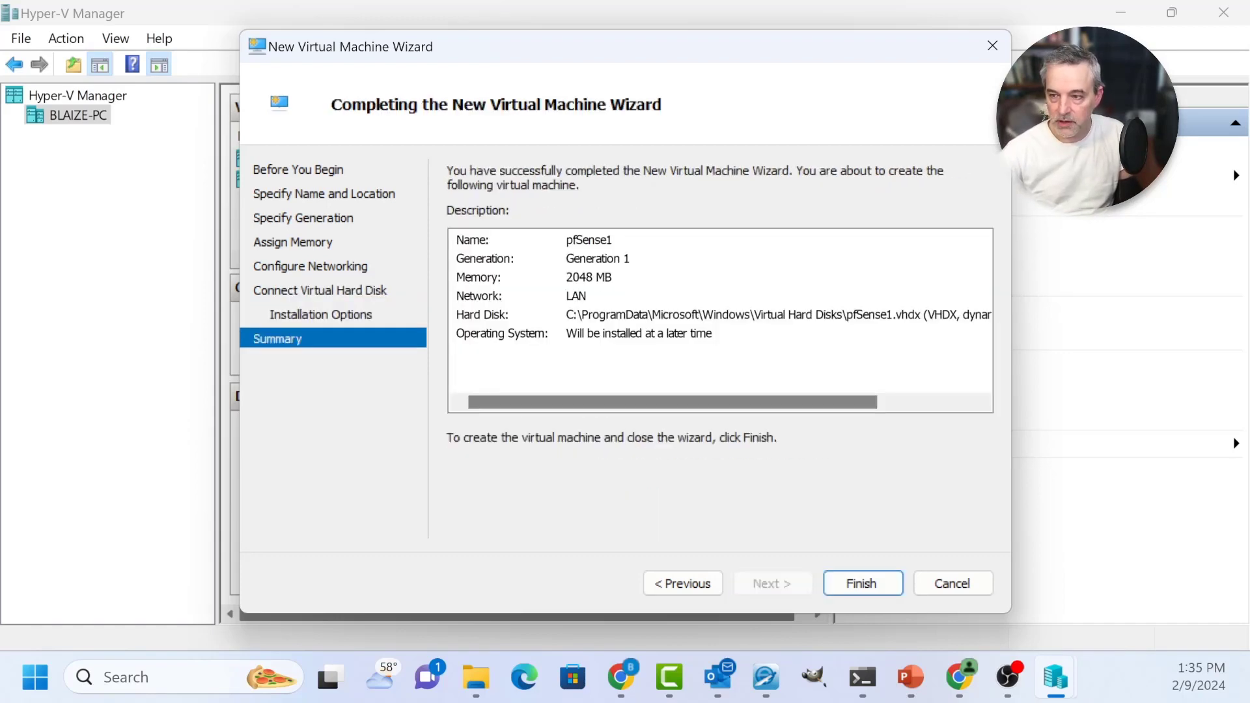
key("Return")
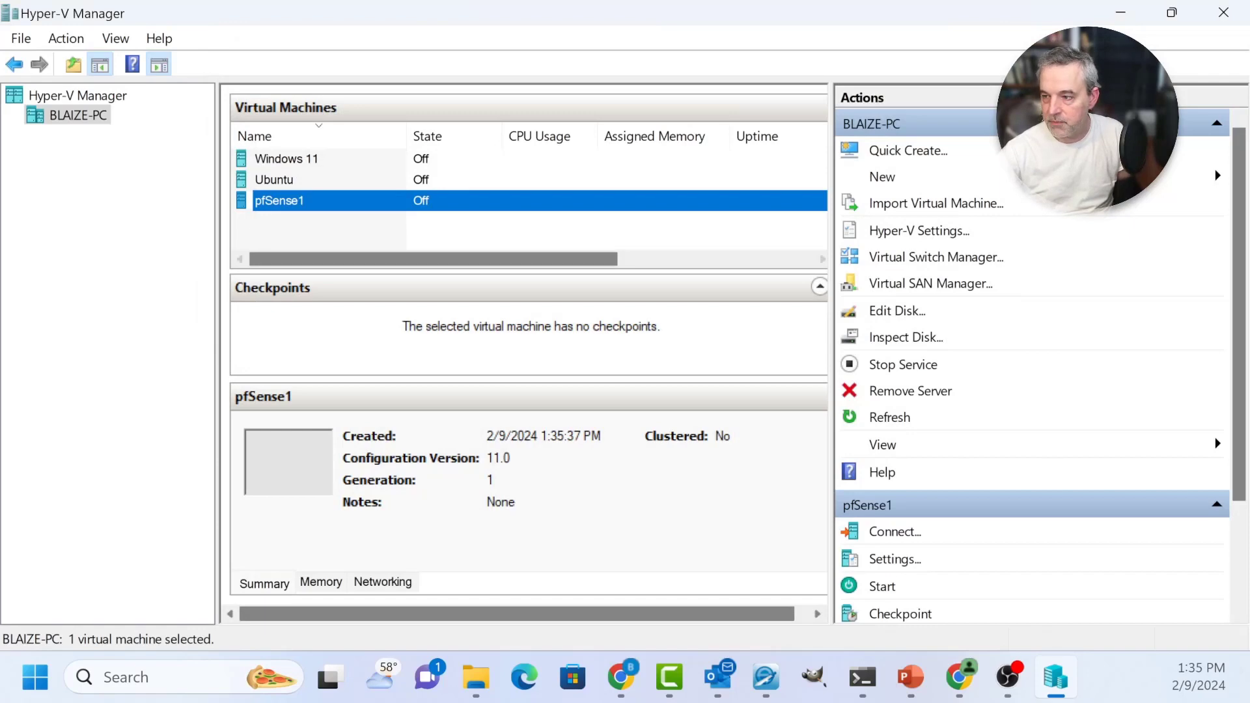
left_click(495, 230)
left_click(279, 201)
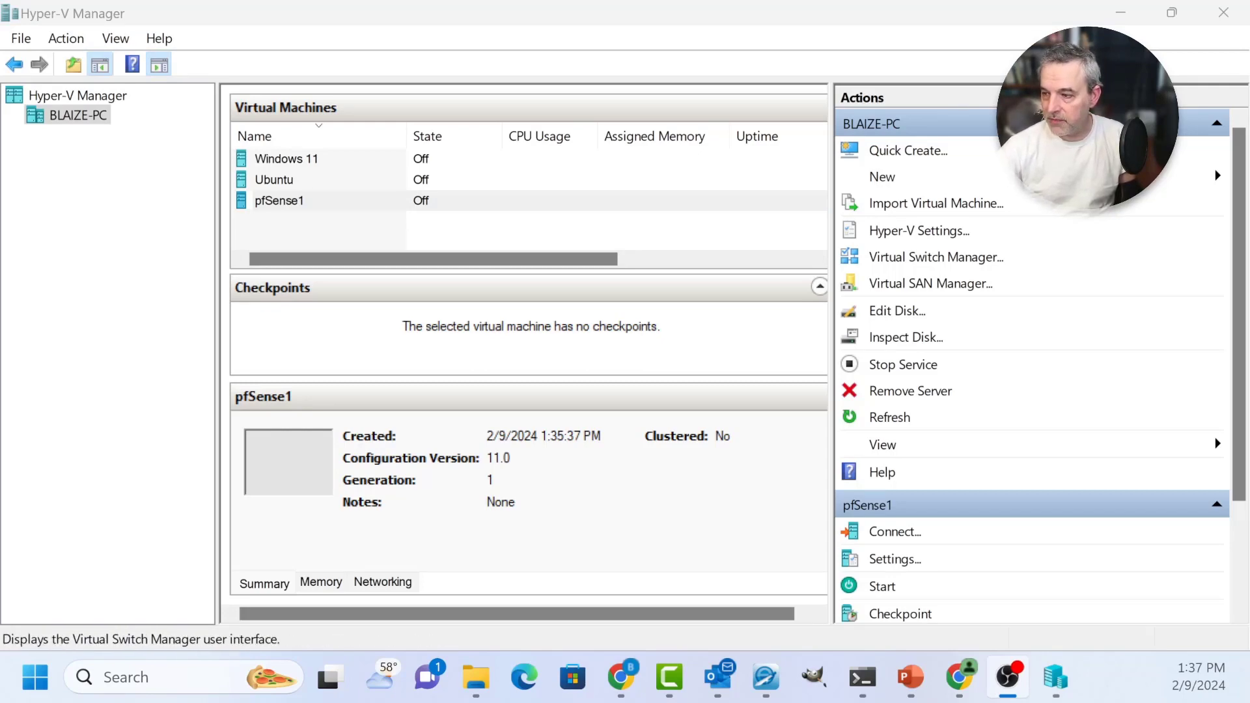
Step: Draft an external virtual switch named WAN and stop the management operating system from sharing its network adapter
left_click(936, 257)
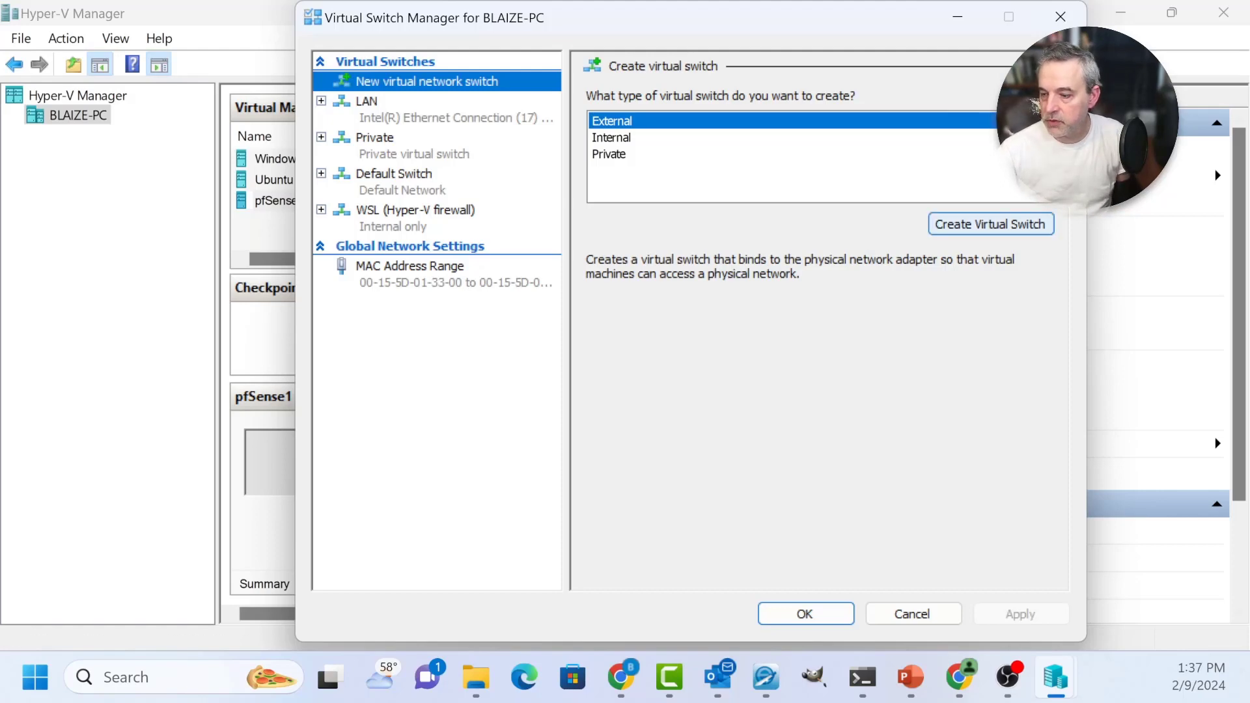
left_click(990, 224)
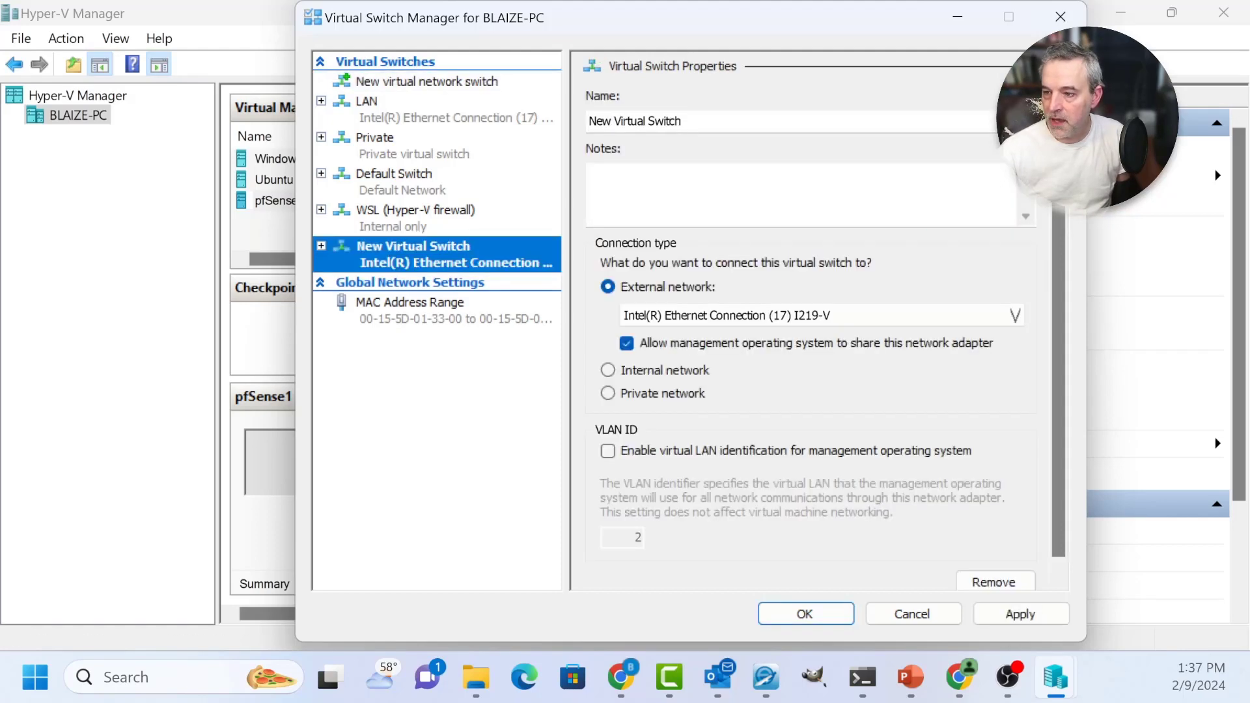
left_click_drag(1009, 122, 588, 121)
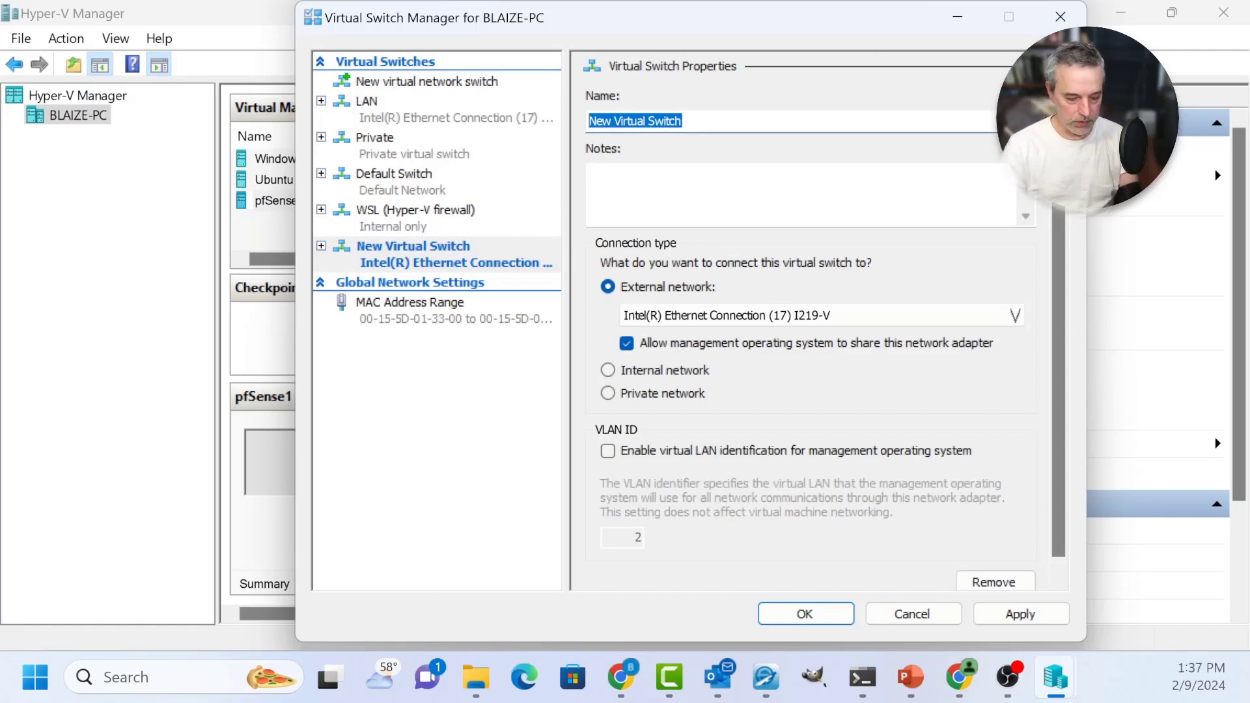
type("WAN")
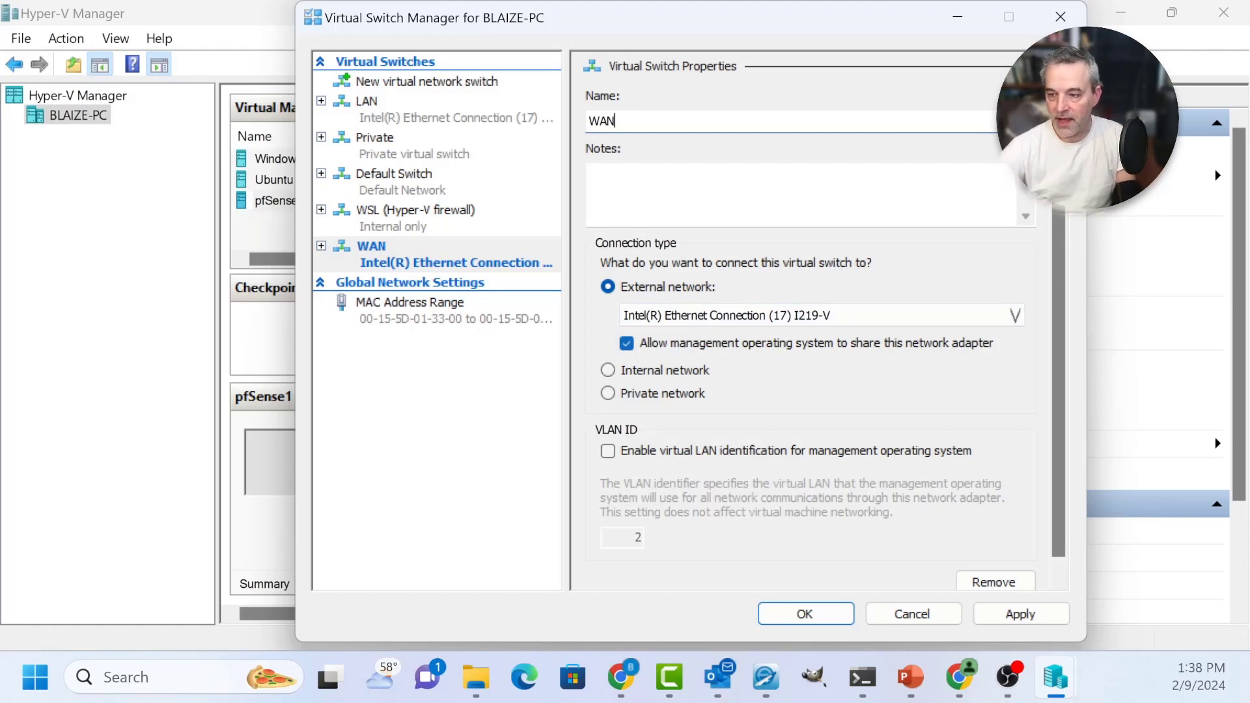
left_click(627, 343)
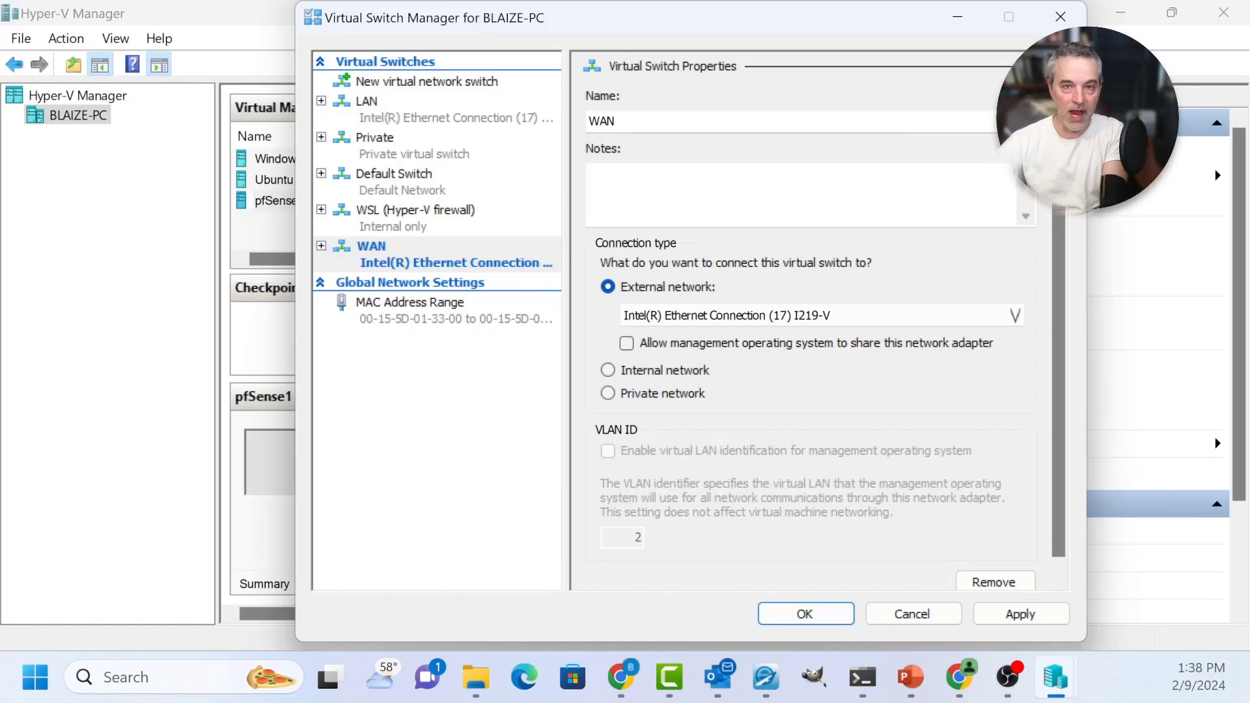
scroll(825, 320, "down", 1)
scroll(825, 320, "up", 1)
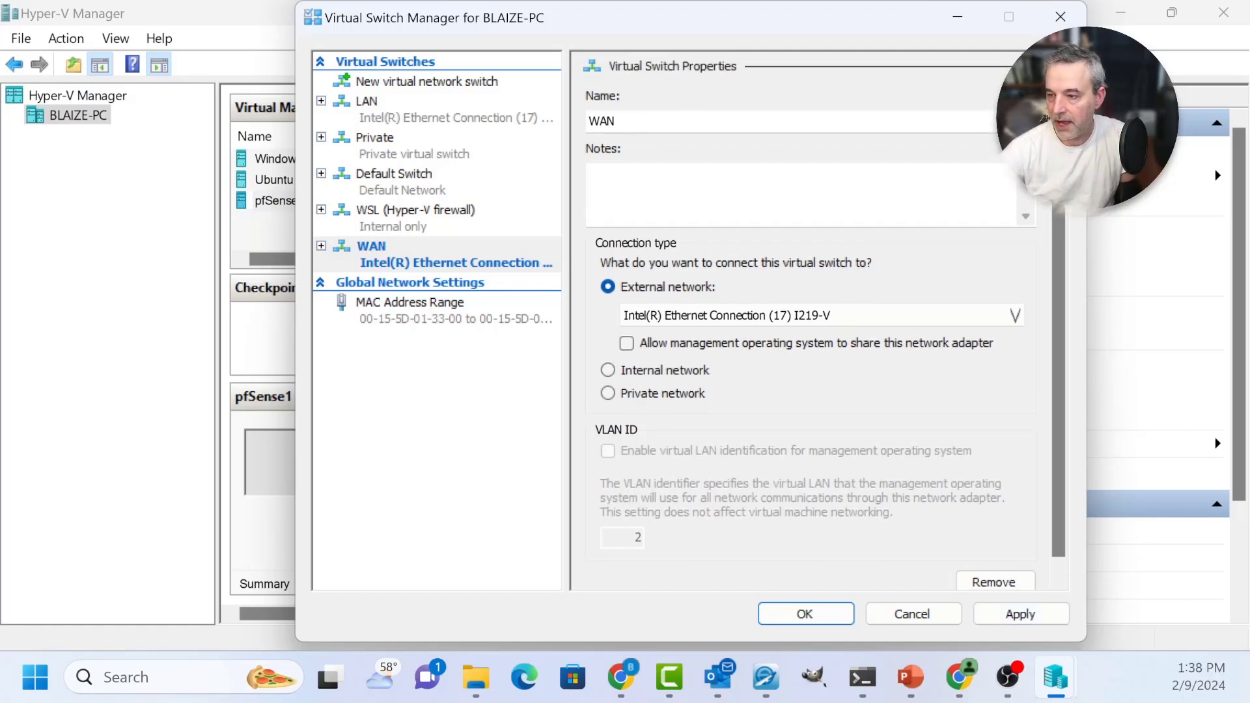
Step: Bind the WAN switch to the Realtek USB GbE Family Controller, decline the networking changes and discard the switch
left_click(822, 316)
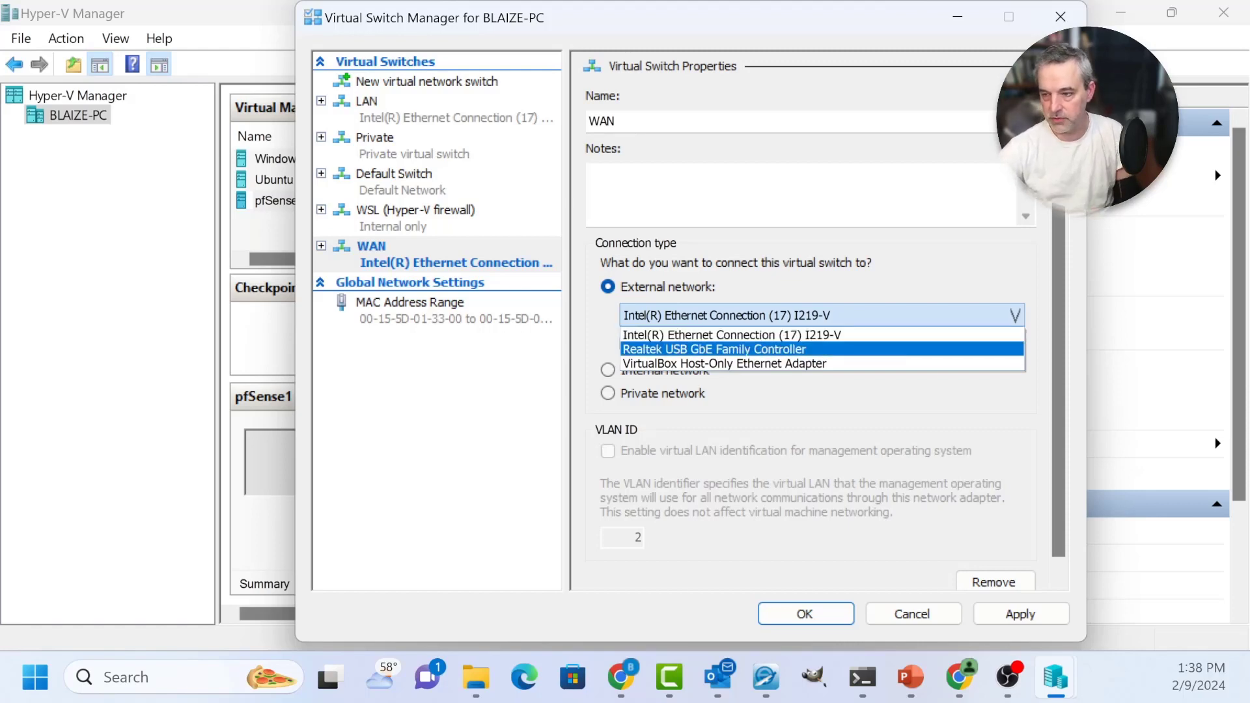
key("Return")
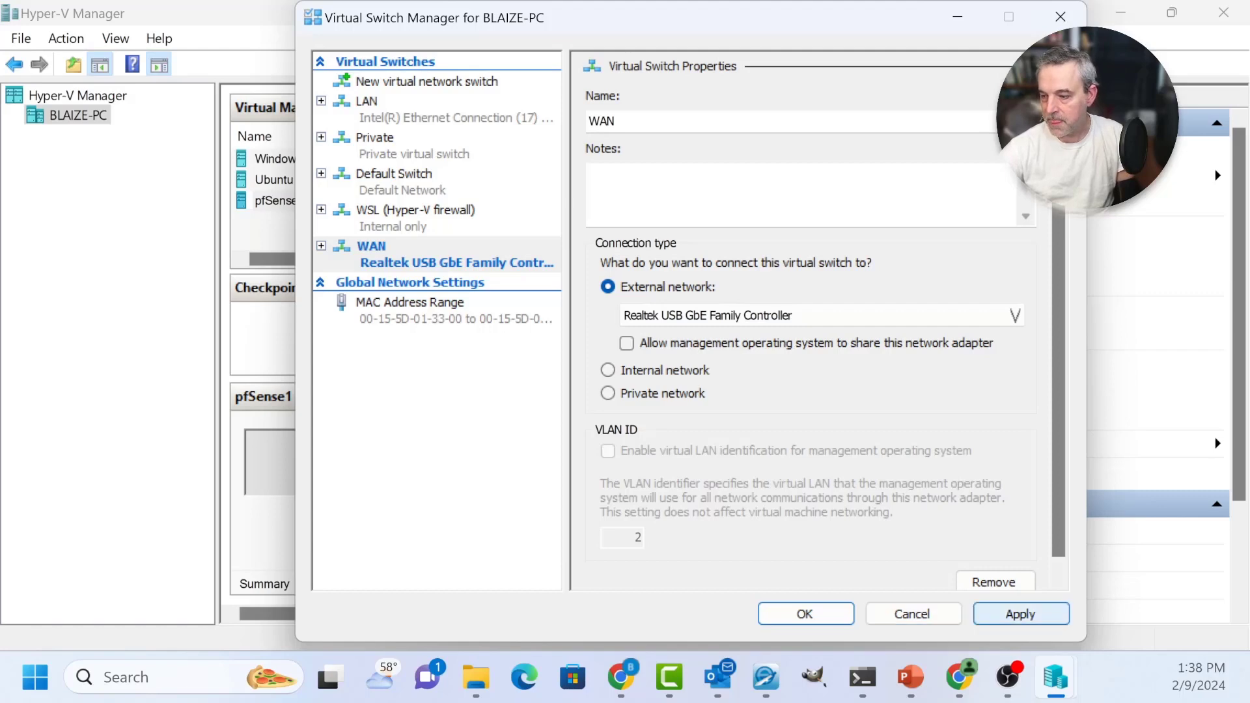
left_click(1020, 615)
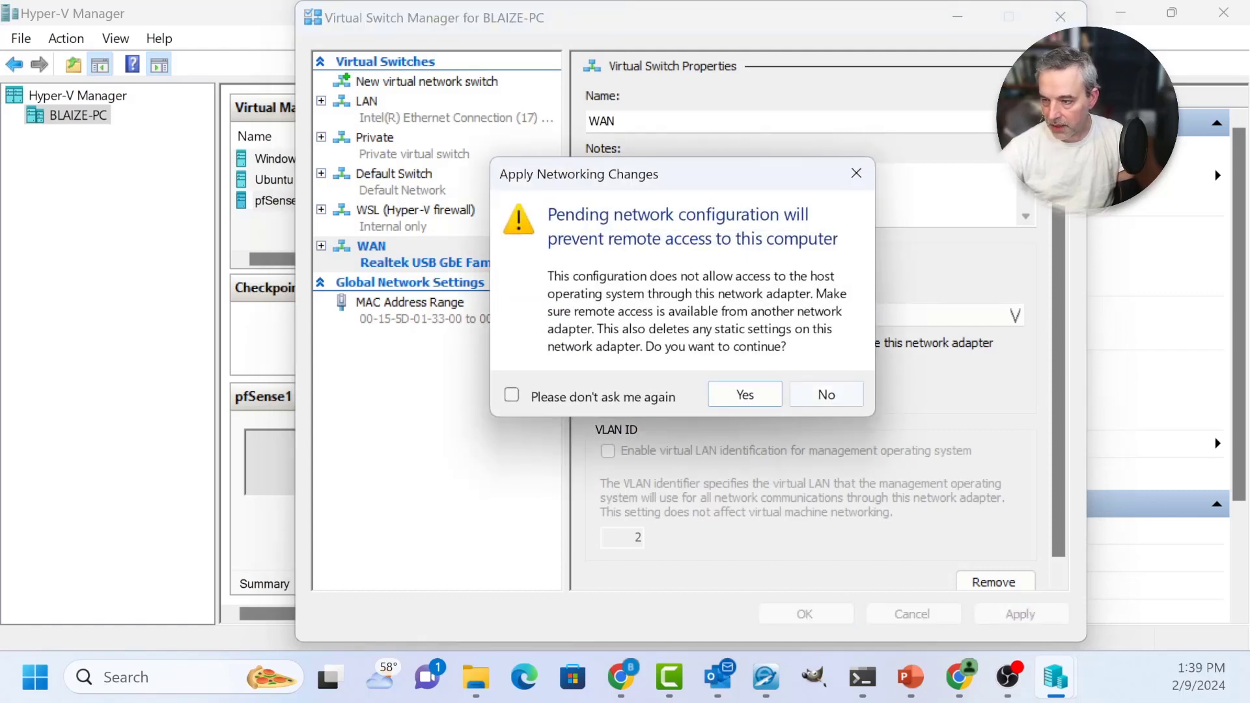
left_click(826, 395)
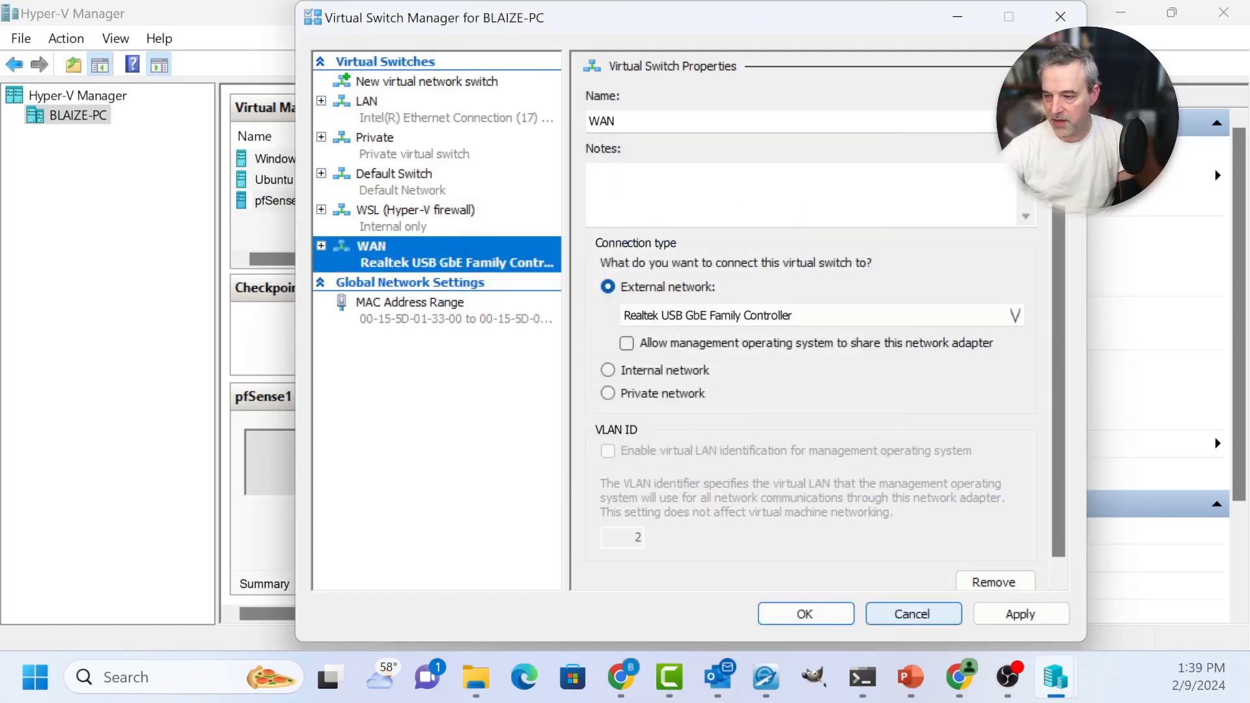
left_click(914, 614)
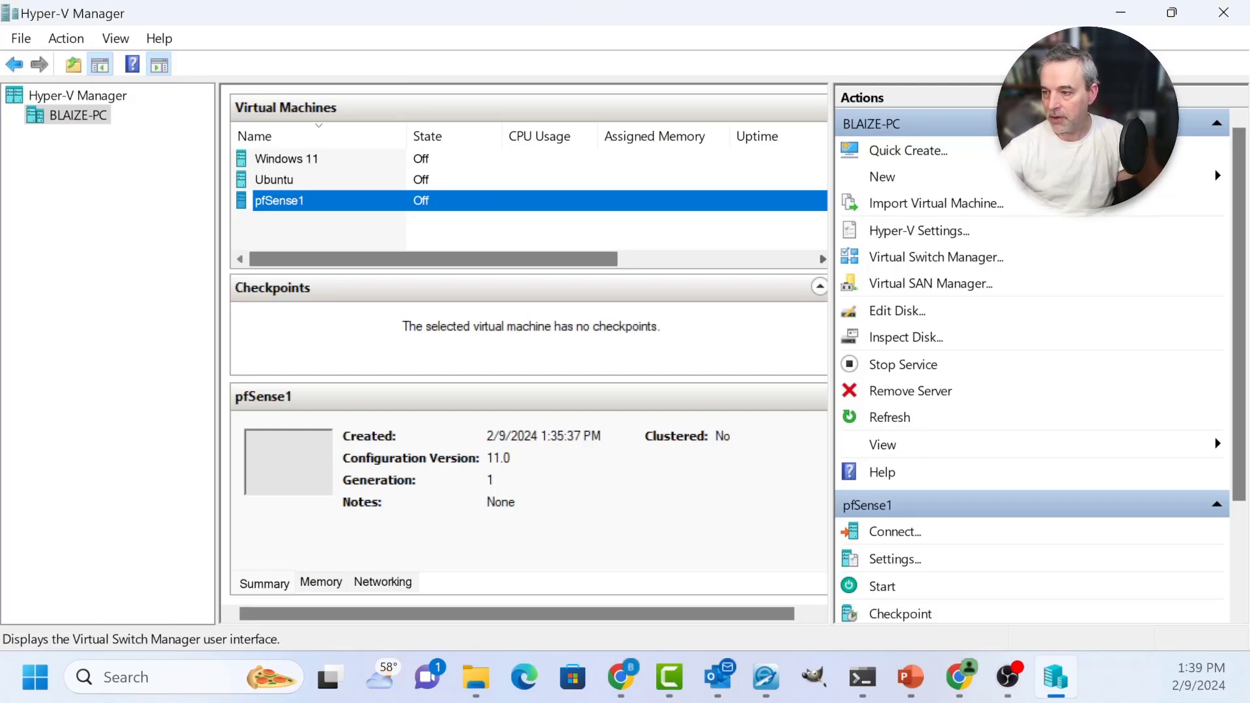
Step: Draft another new external virtual switch and name it LAN
left_click(936, 257)
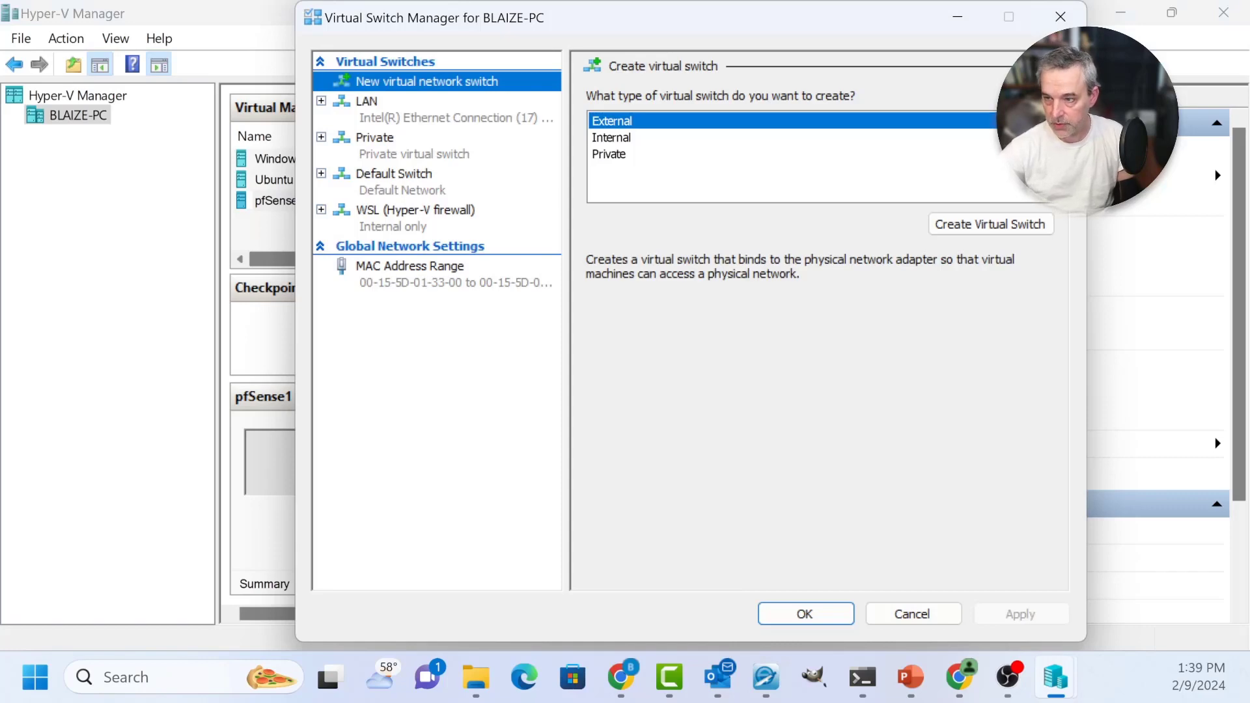
left_click(612, 138)
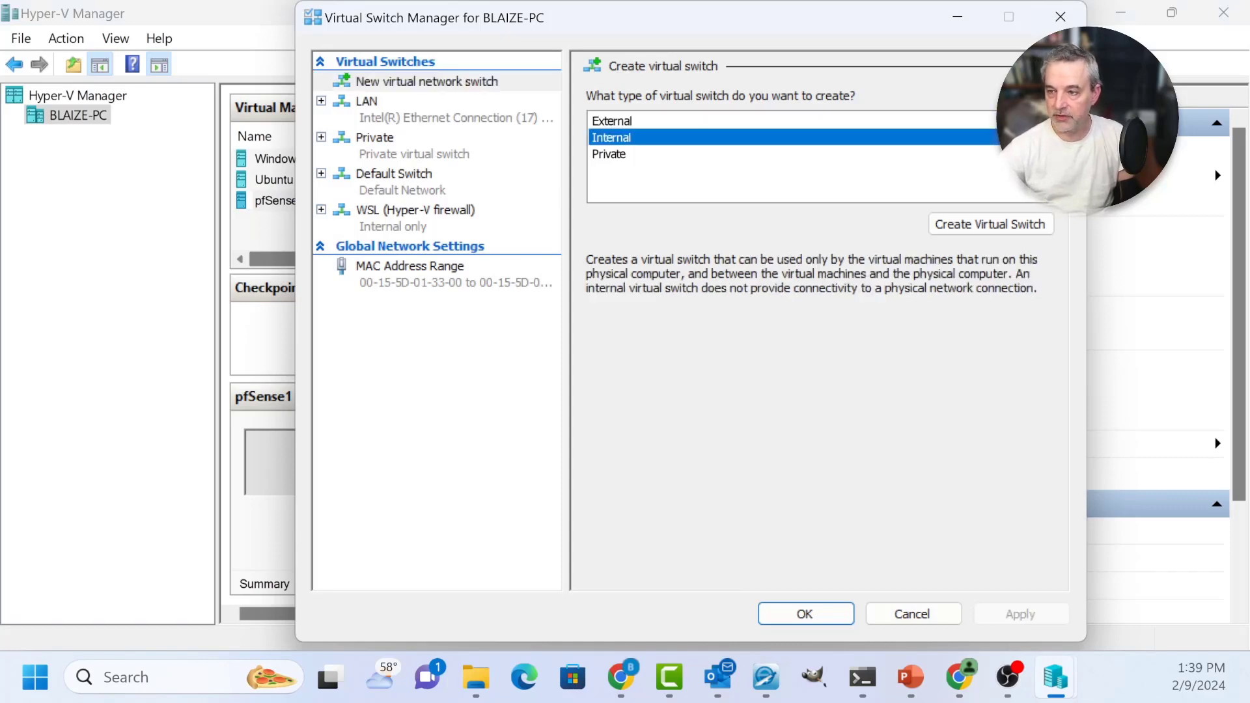
left_click(612, 121)
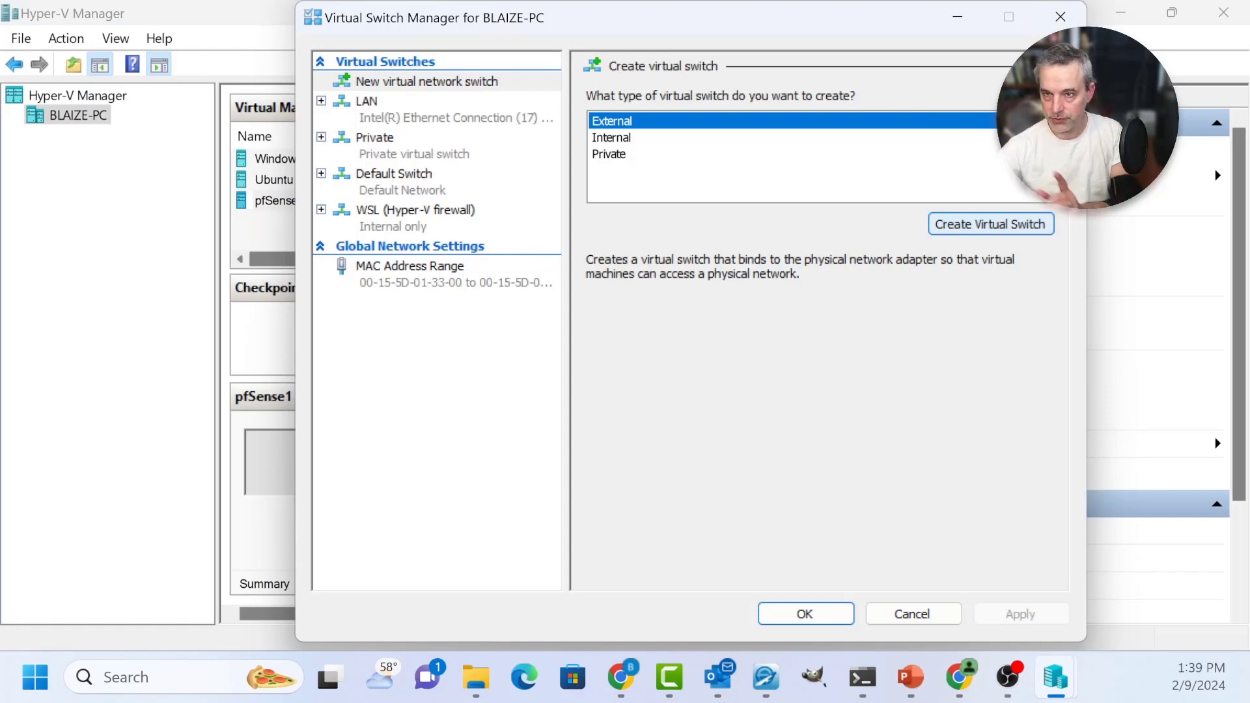
left_click(990, 224)
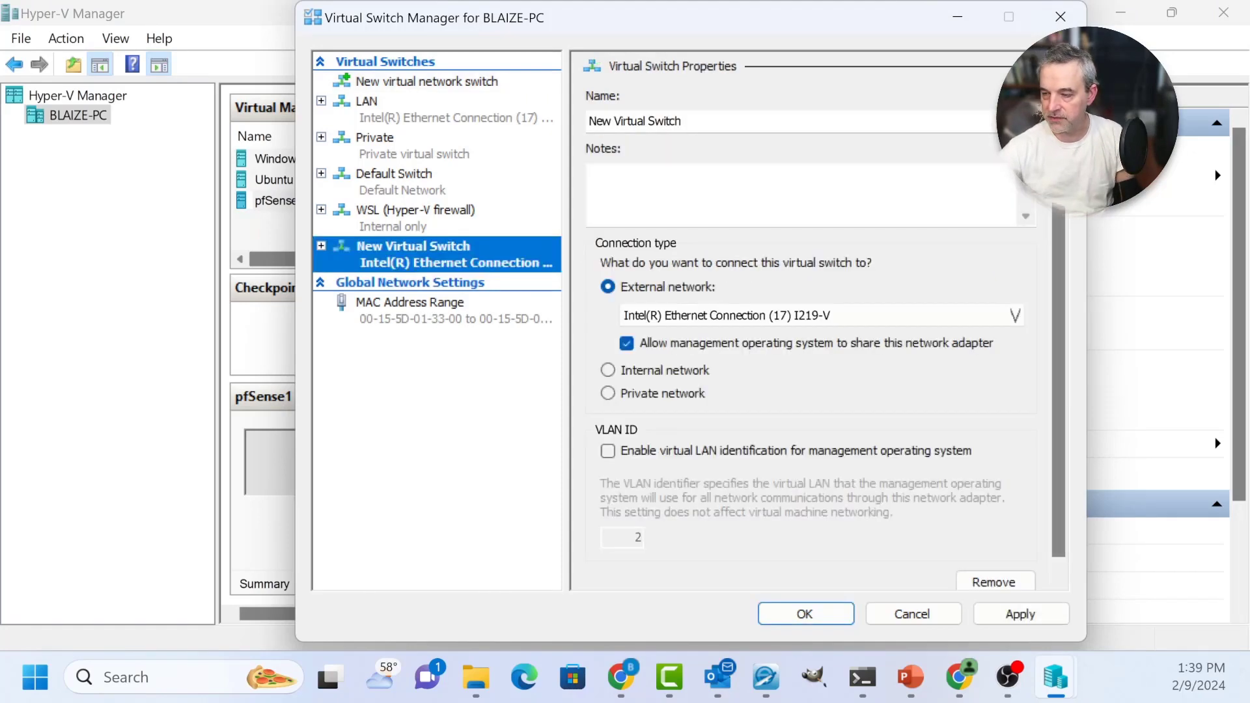
key("Tab")
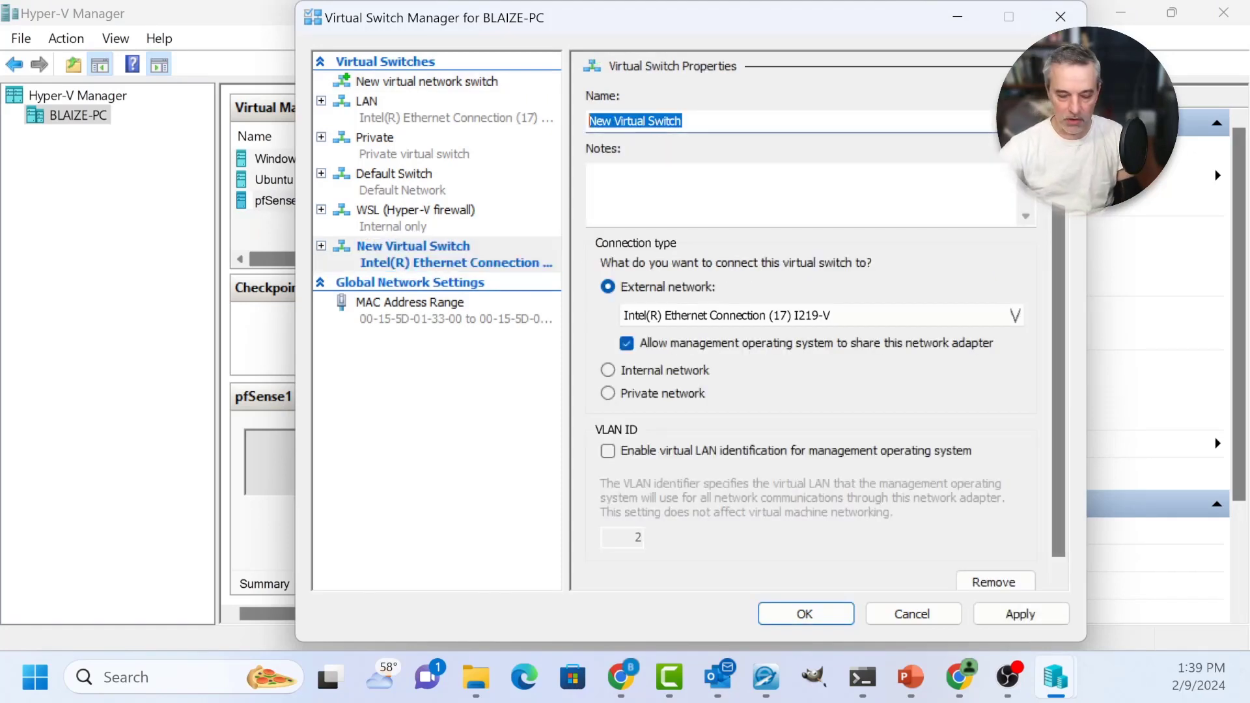
type("LLA")
key("BackSpace")
key("BackSpace")
key("BackSpace")
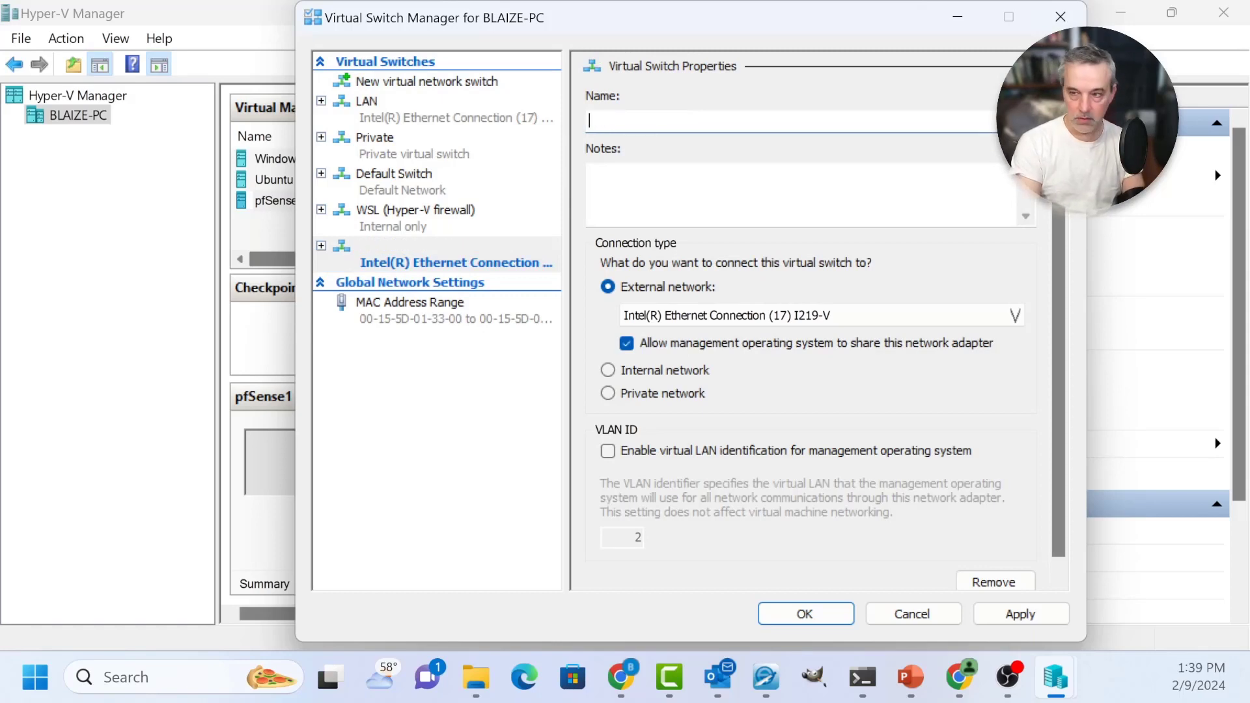
type("LAN")
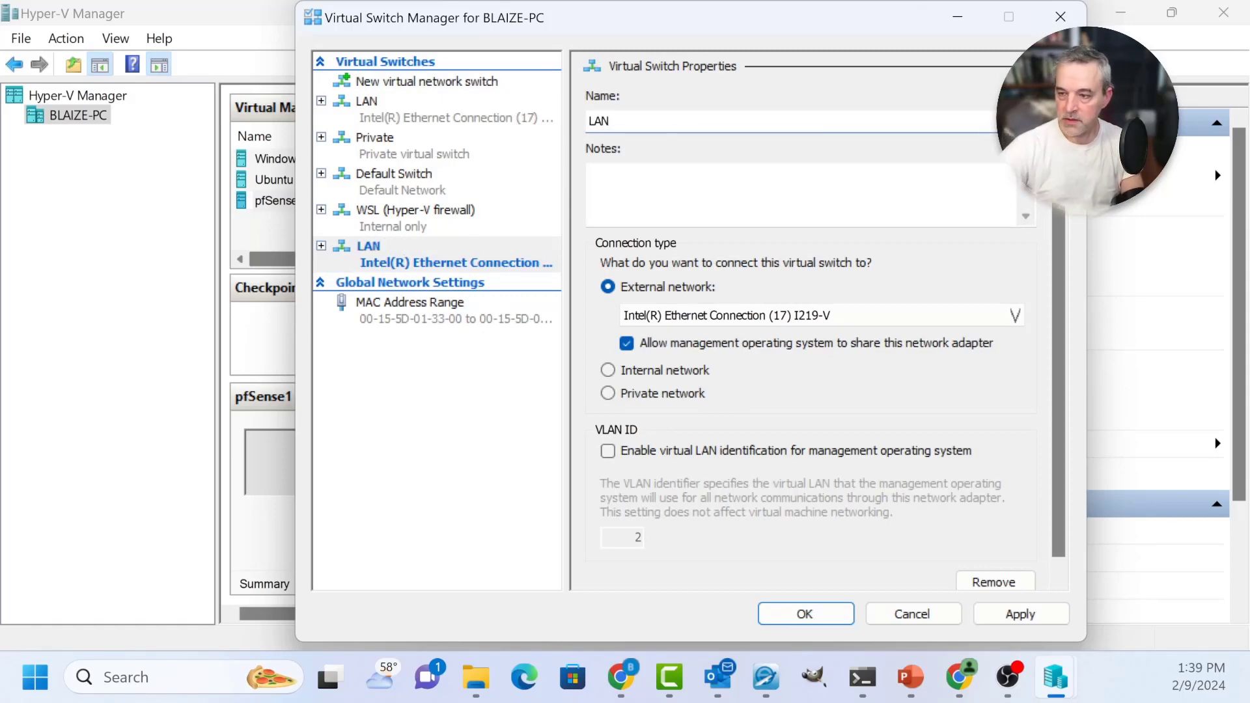
Step: Keep the drafted LAN switch on Intel(R) Ethernet Connection (17) I219-V with host sharing allowed, and discard the draft
left_click(1015, 316)
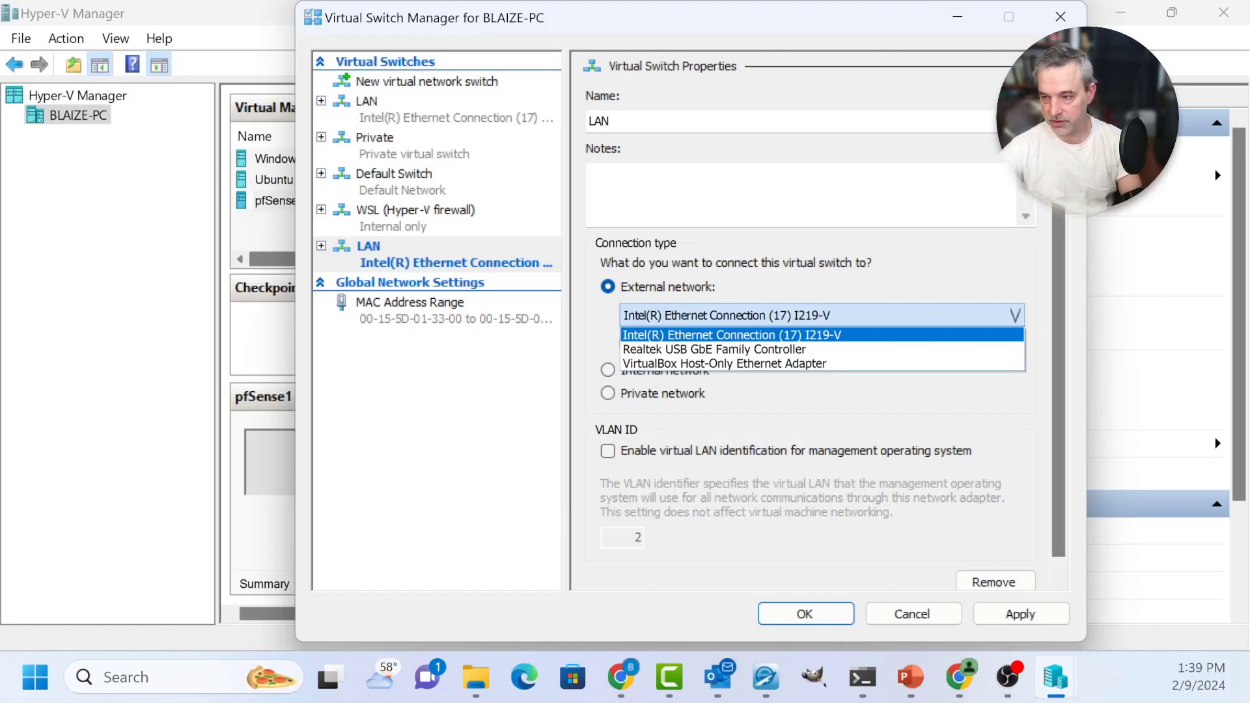
left_click(821, 335)
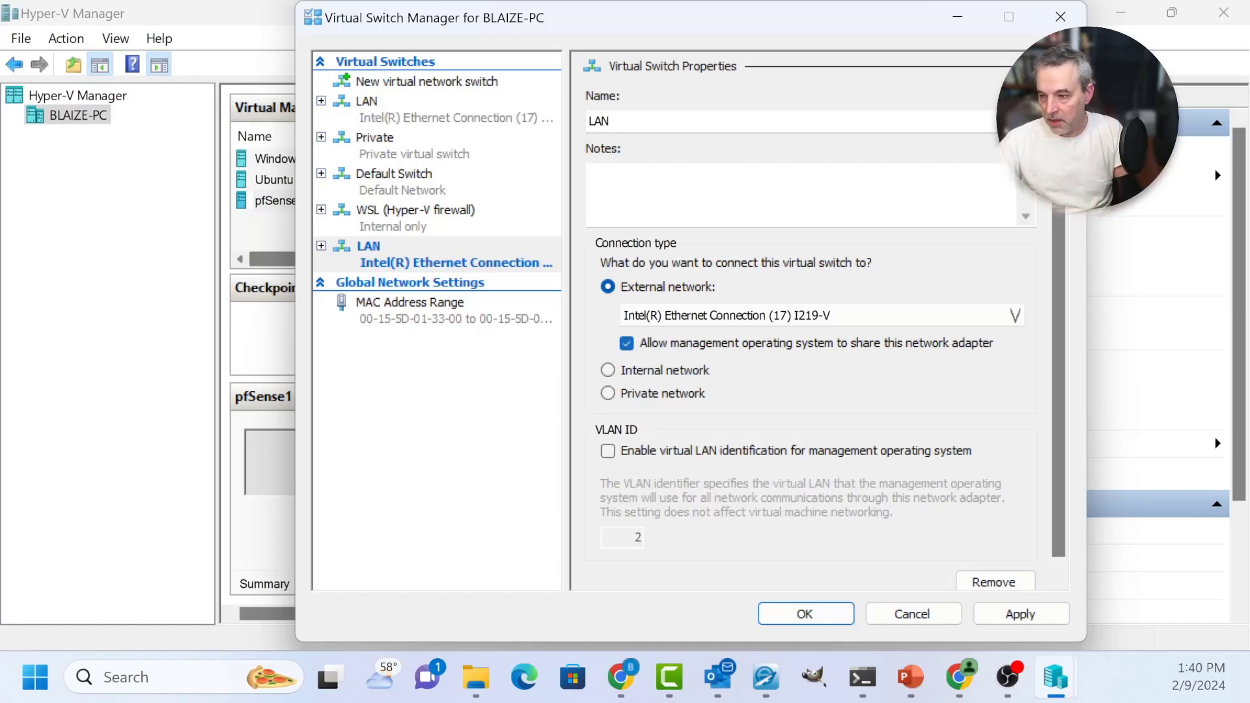
scroll(814, 320, "down", 1)
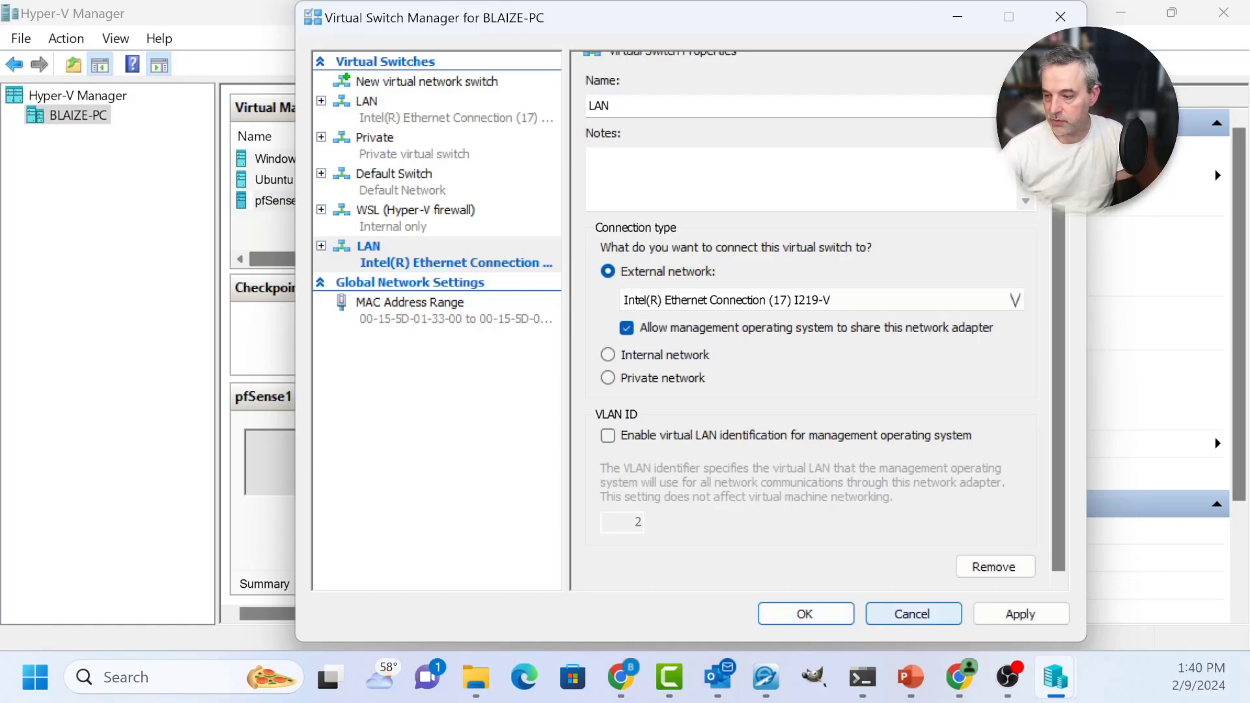
left_click(914, 614)
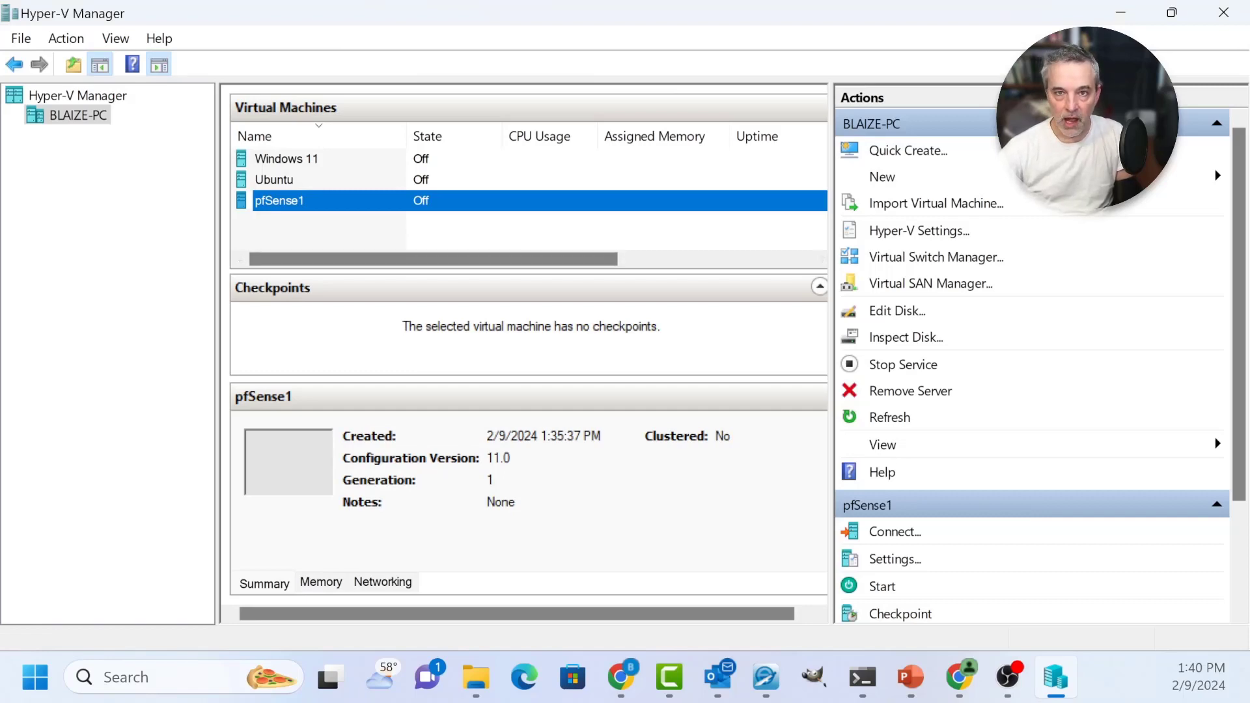
Step: Check the memory settings of the pfSense1 virtual machine and set its number of virtual processors to 2
left_click(521, 231)
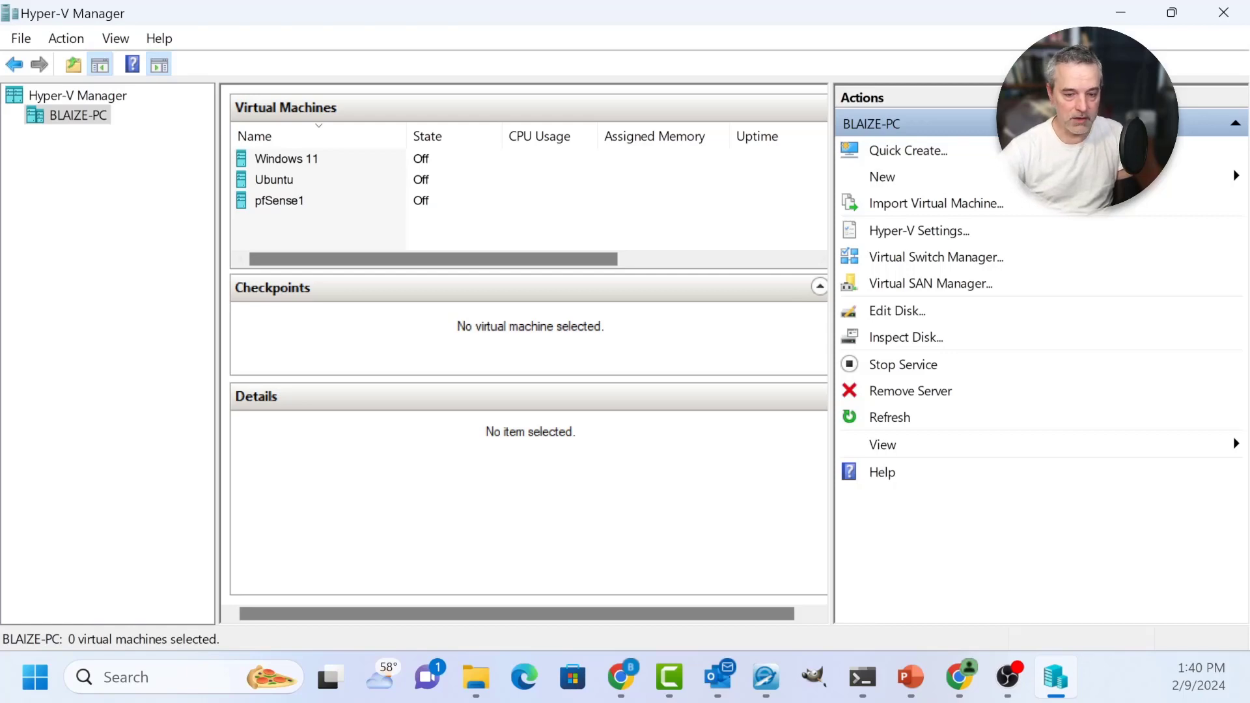
left_click(280, 201)
right_click(289, 200)
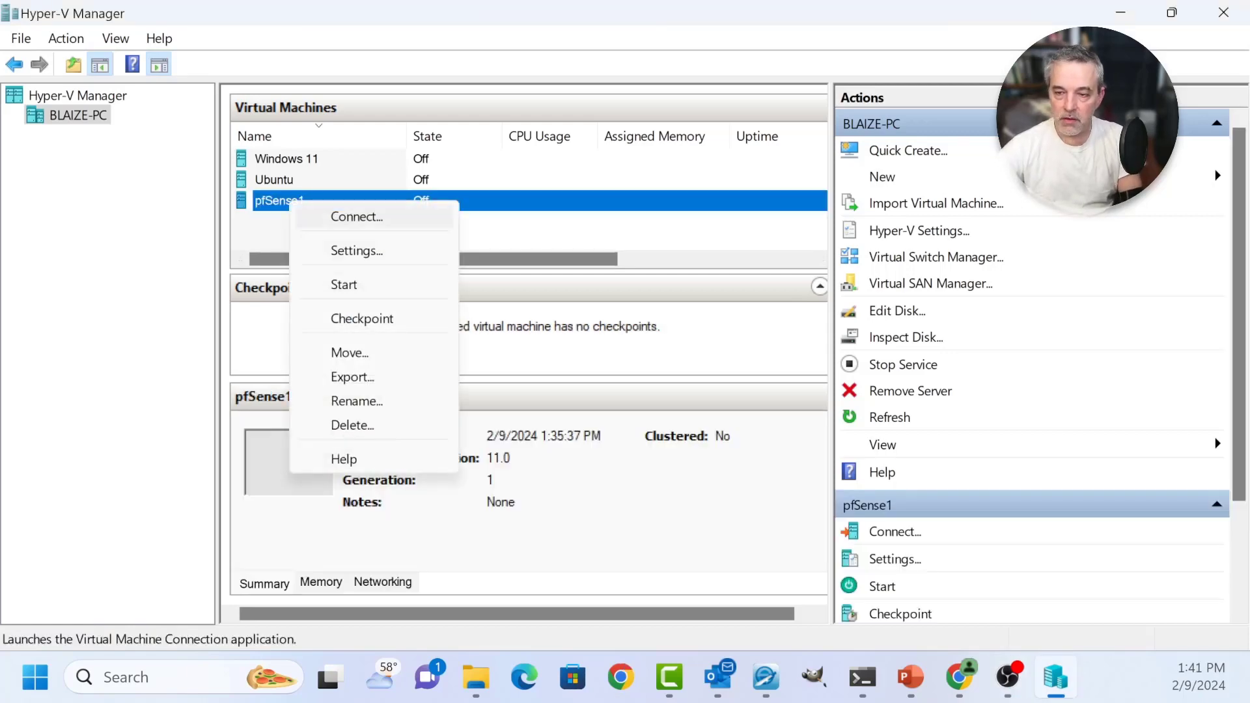
left_click(357, 251)
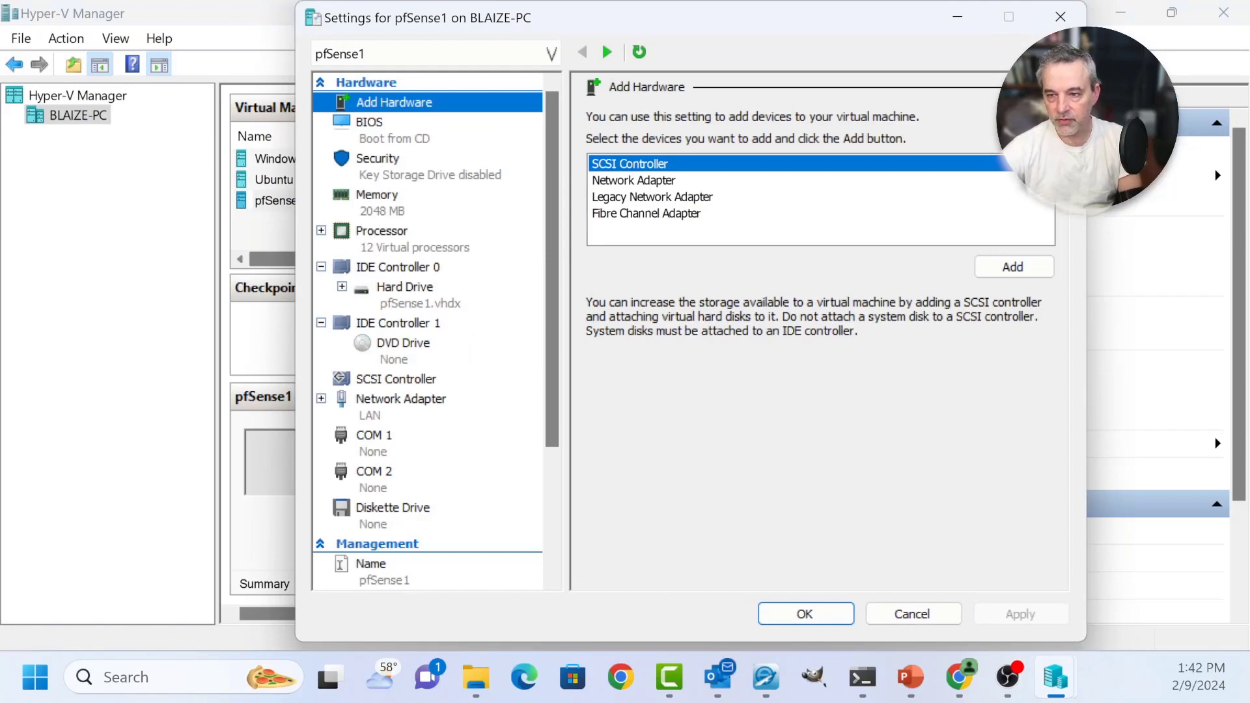
left_click(378, 202)
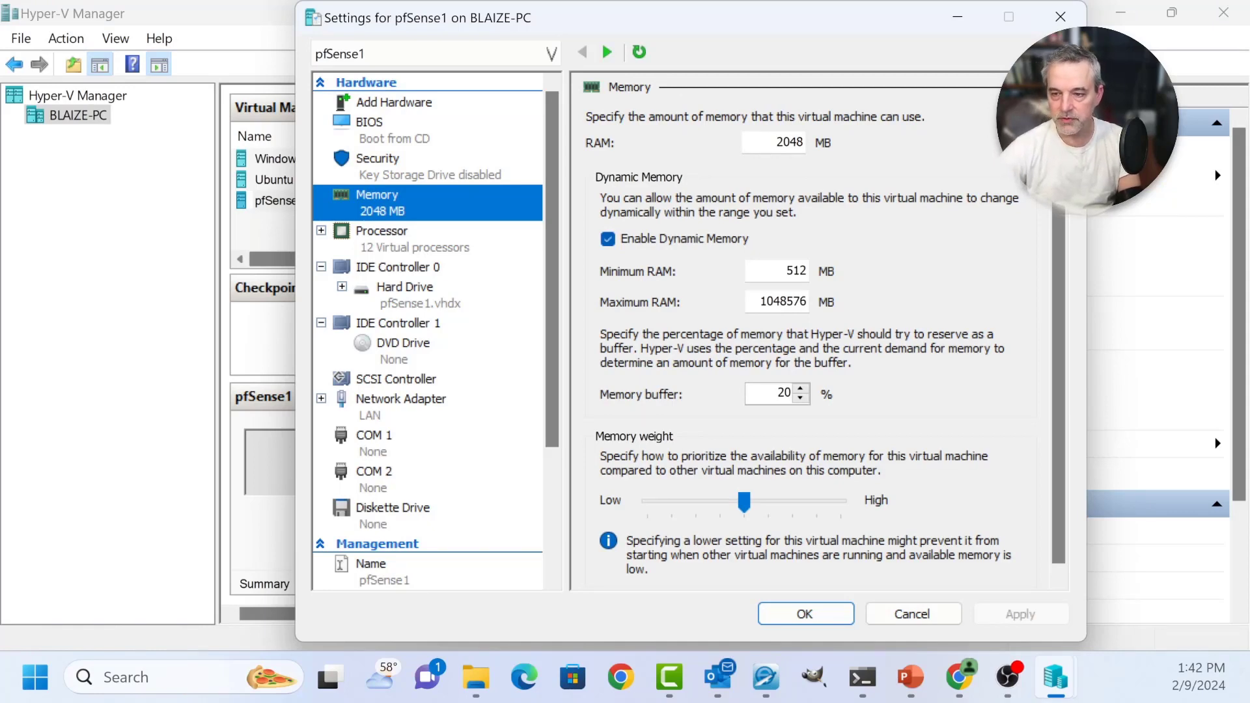
left_click(381, 238)
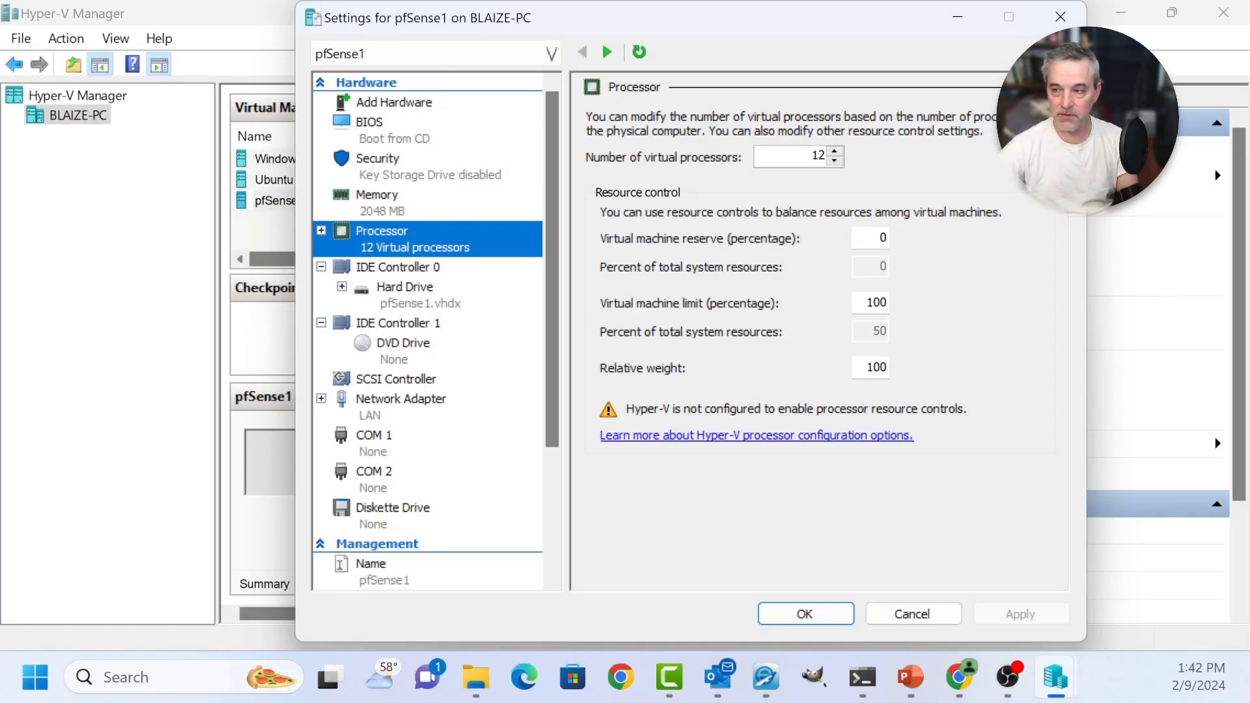
key("Tab")
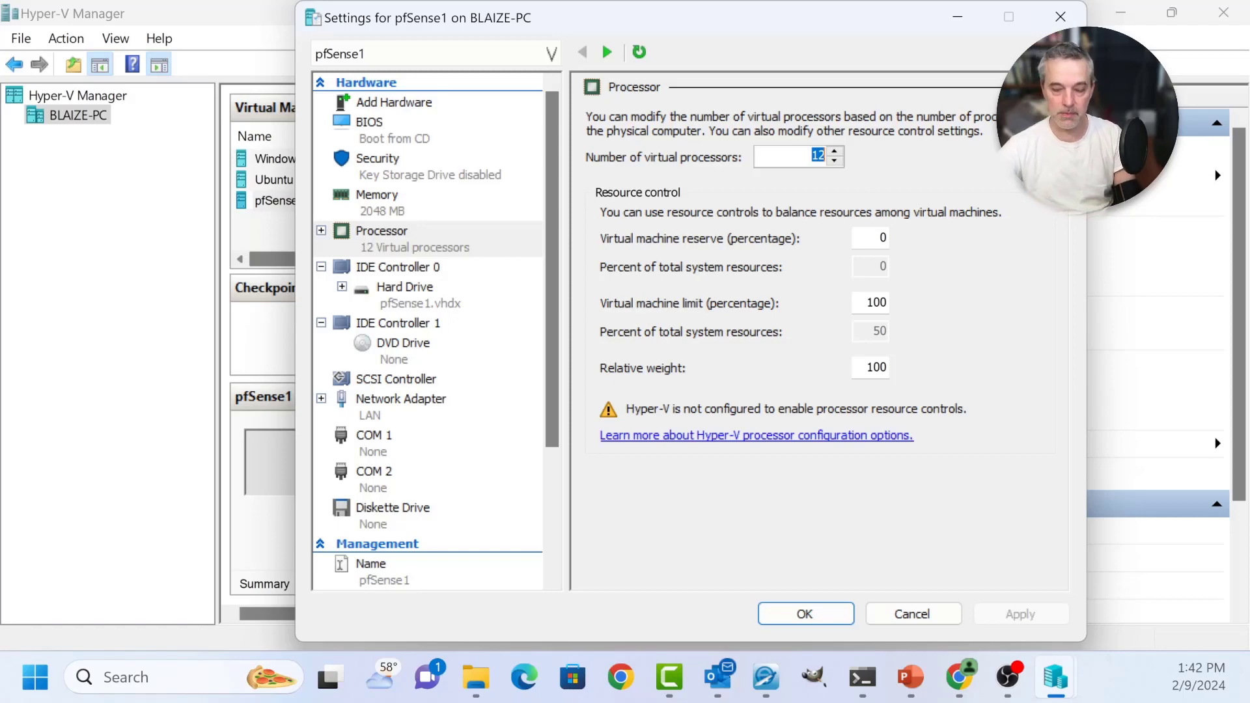
type("2")
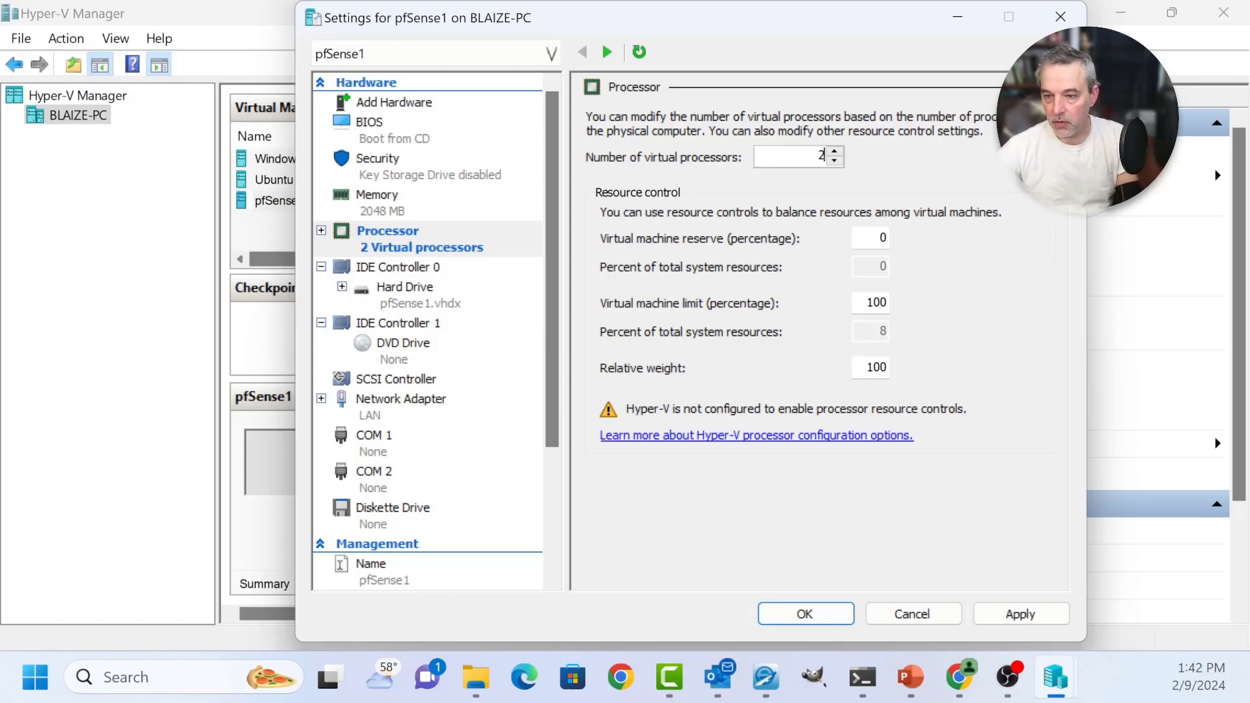
Step: Check the existing network adapter of pfSense1 and choose Network Adapter as the hardware type to add
scroll(430, 330, "down", 2)
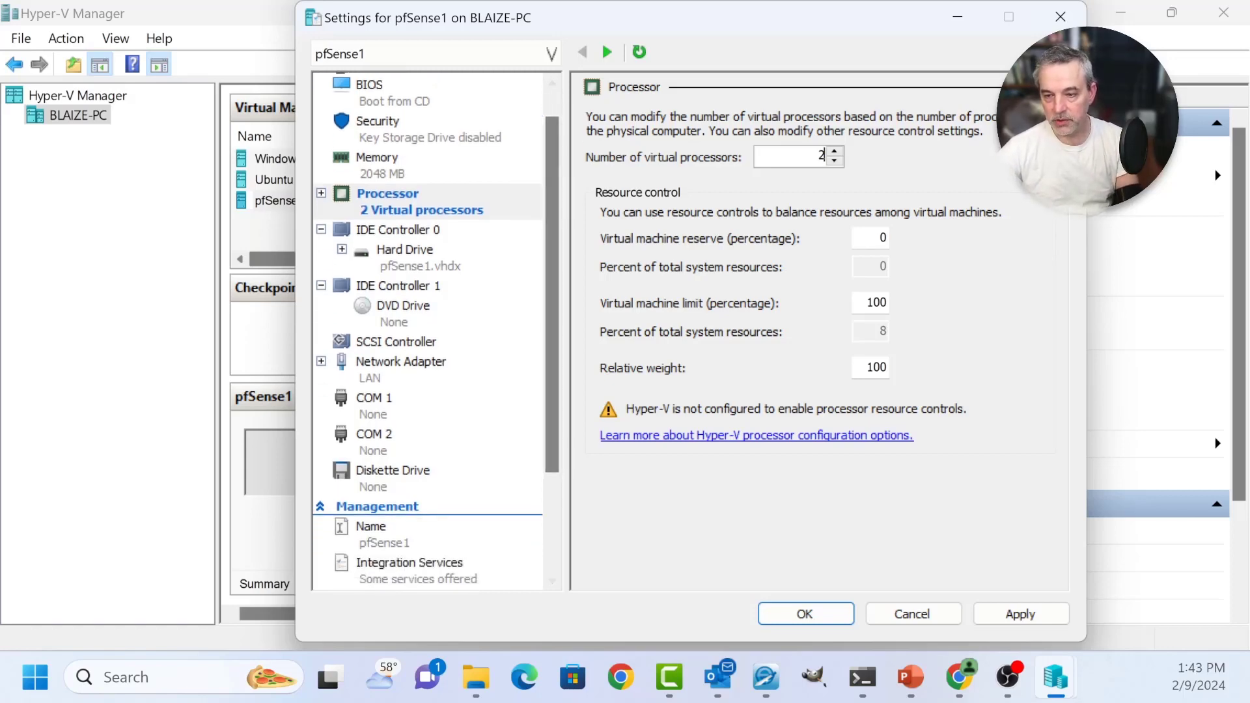
left_click(401, 363)
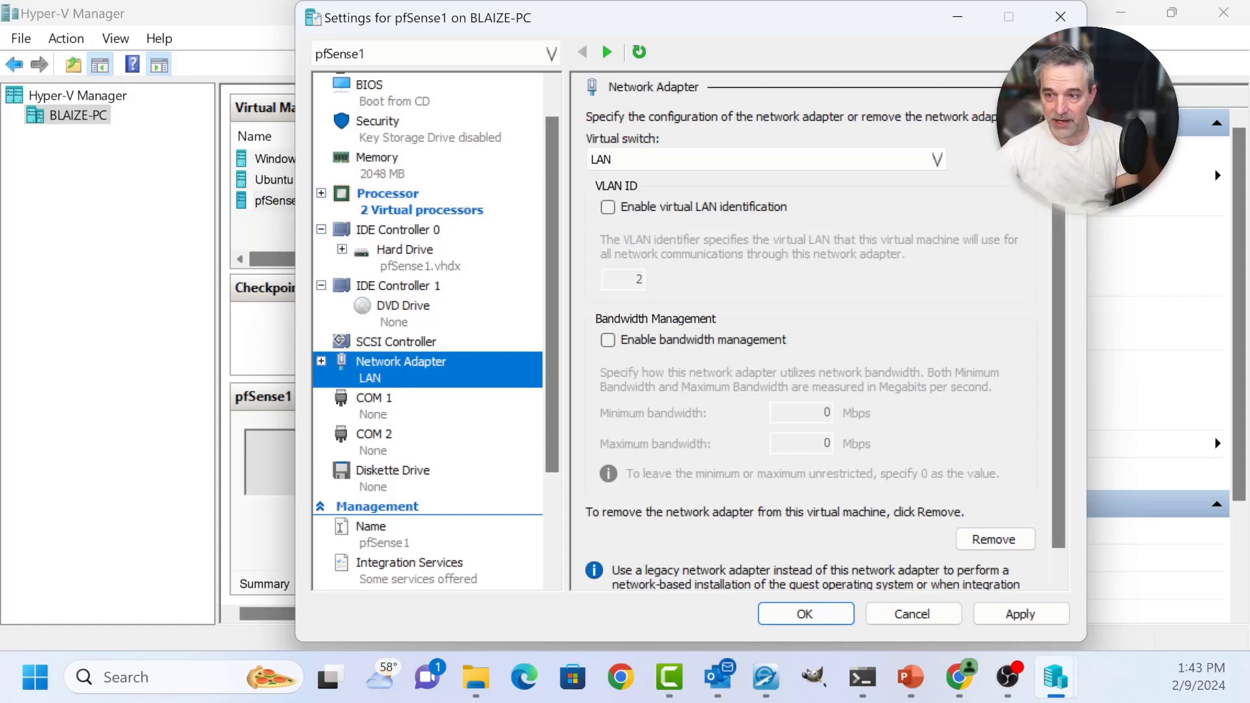
scroll(430, 333, "up", 2)
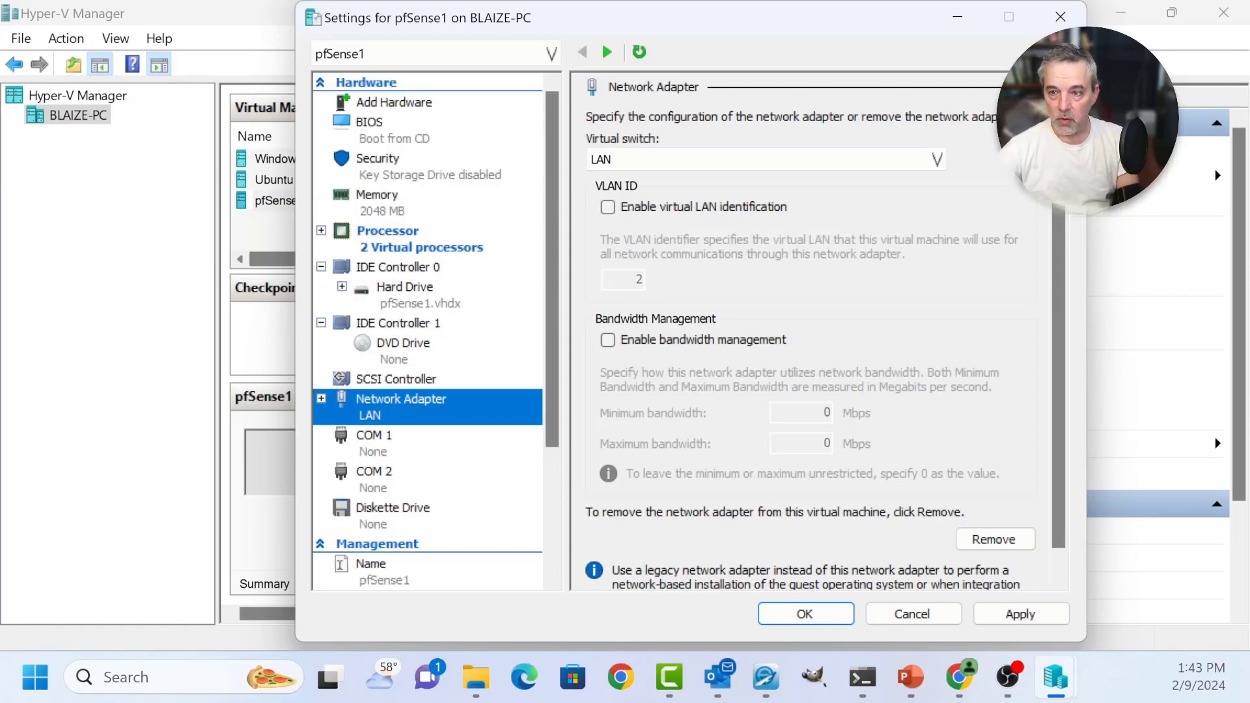
left_click(394, 102)
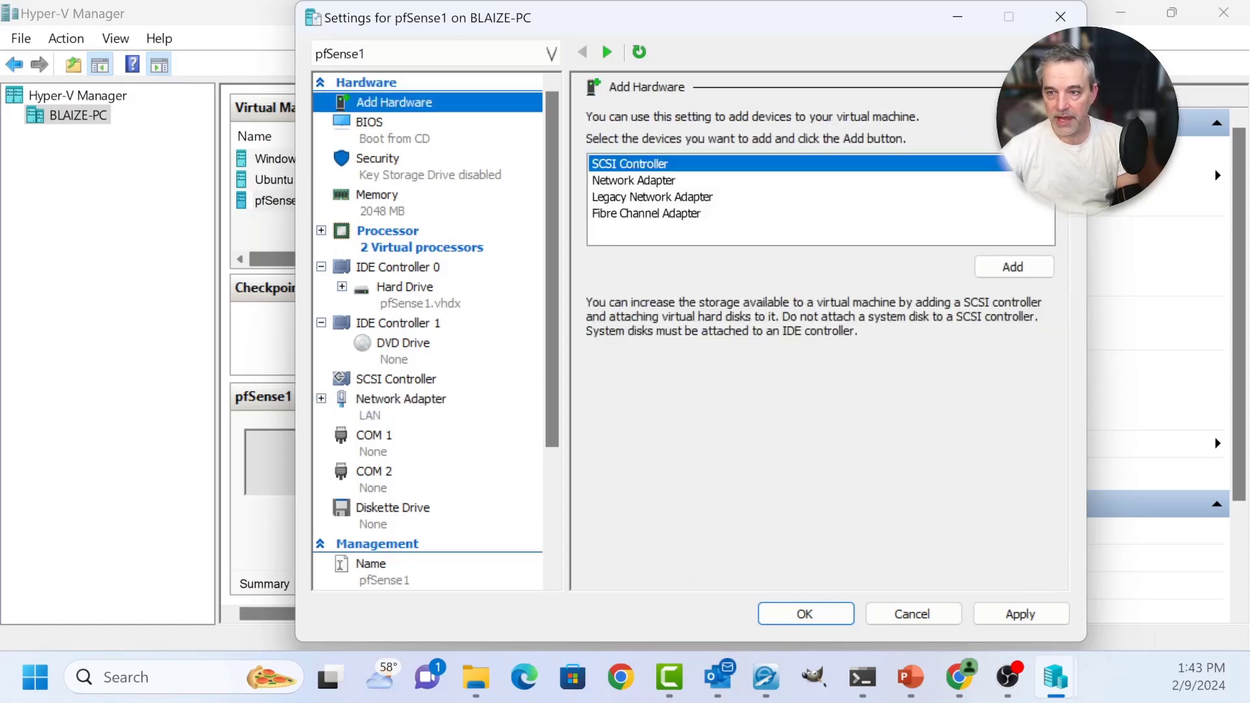
left_click(634, 180)
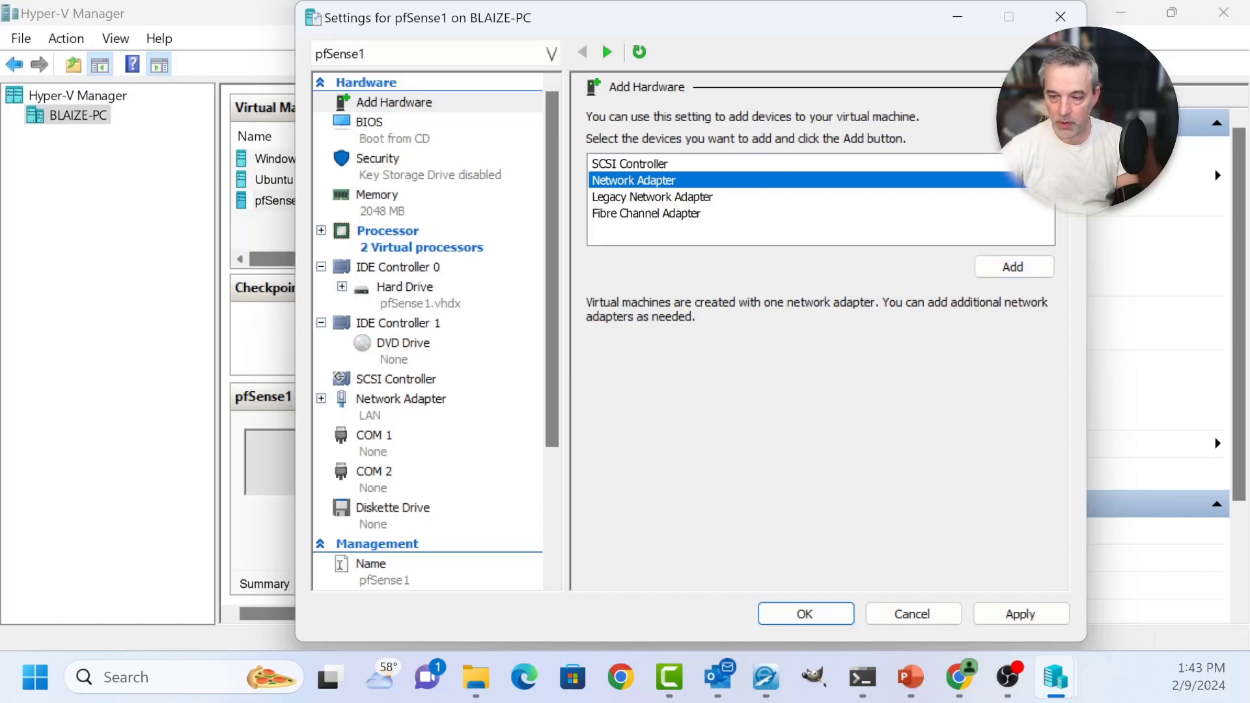
Step: Connect the existing network adapter of pfSense1 to the Default Switch instead of LAN
left_click(402, 400)
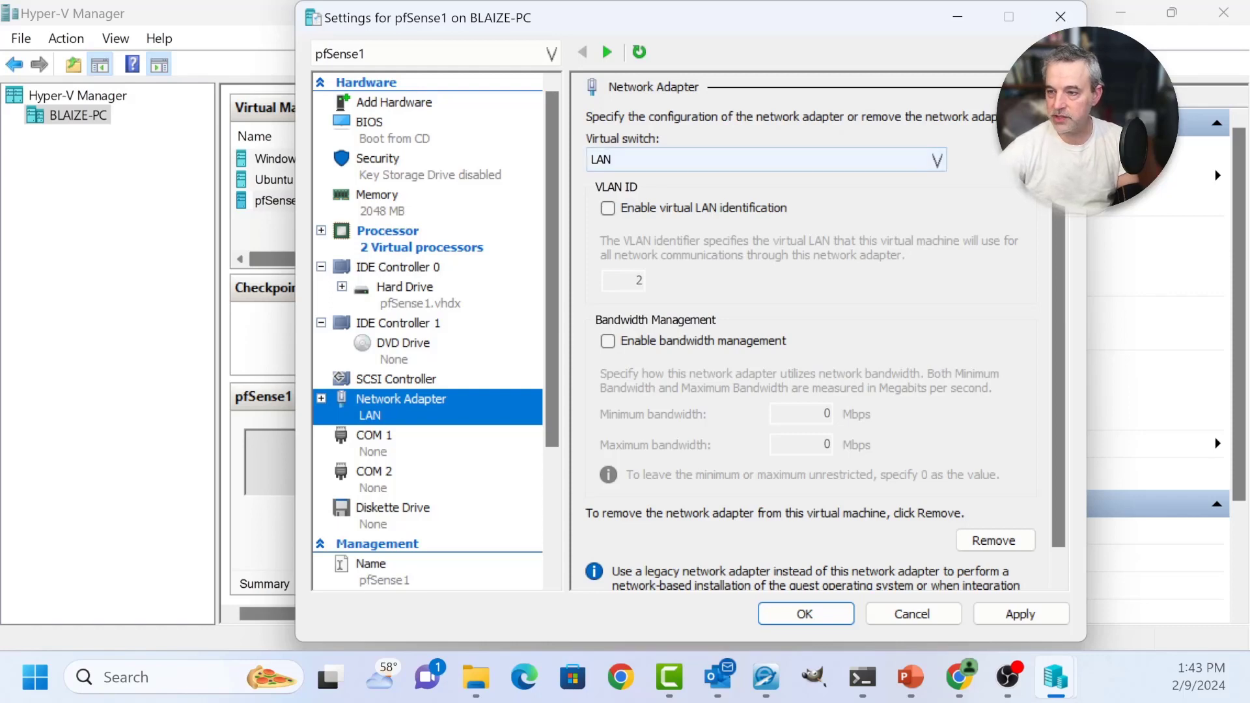
left_click(762, 160)
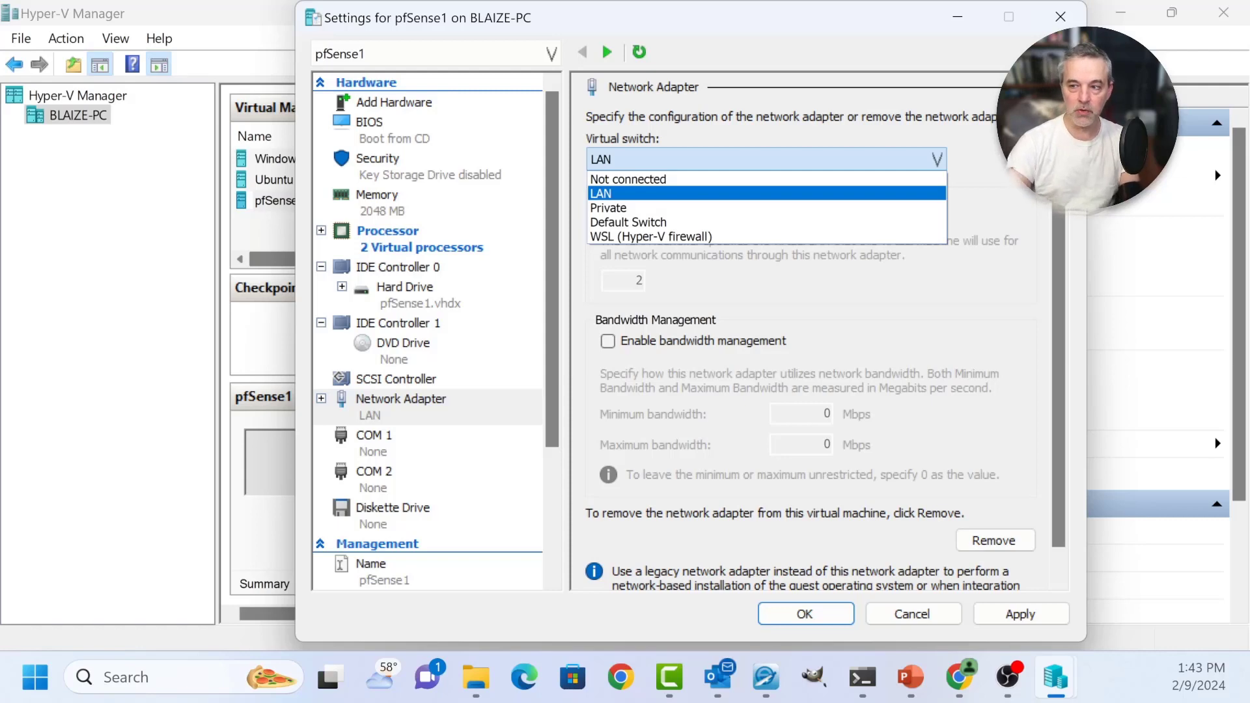
key("Down")
key("Up")
key("Down")
key("Down")
key("Up")
key("Up")
key("Down")
key("Down")
key("Up")
key("Down")
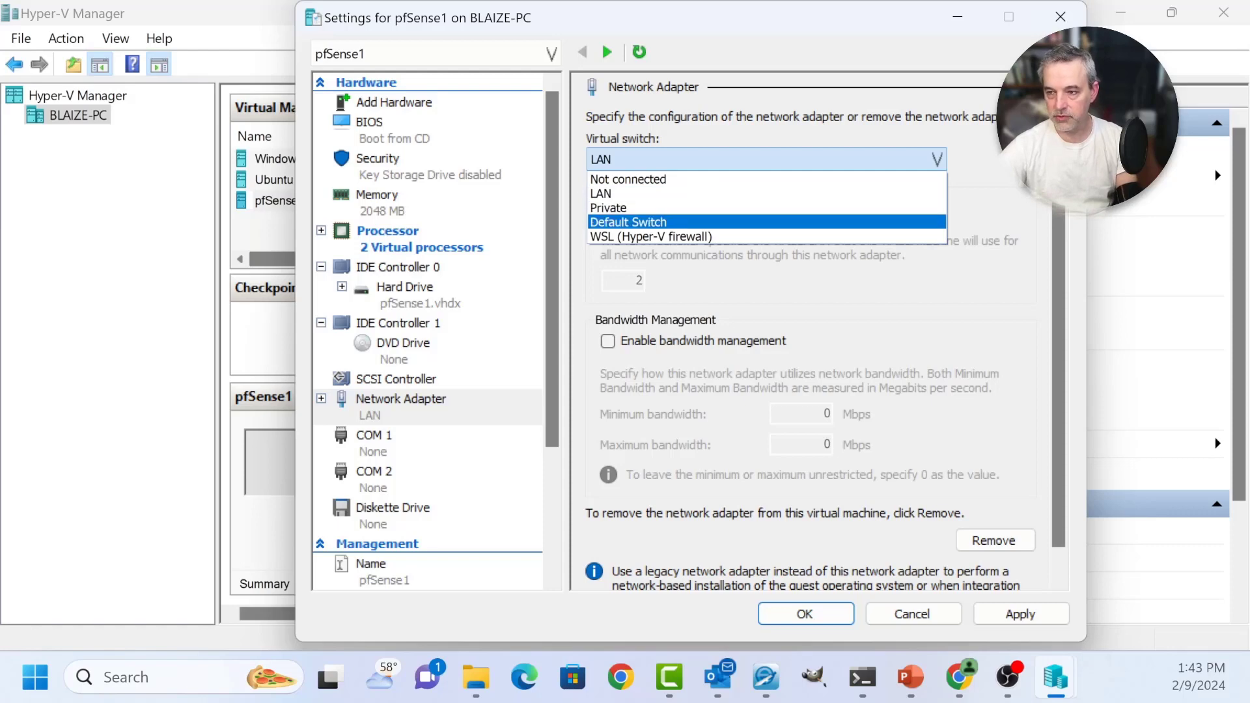
key("Return")
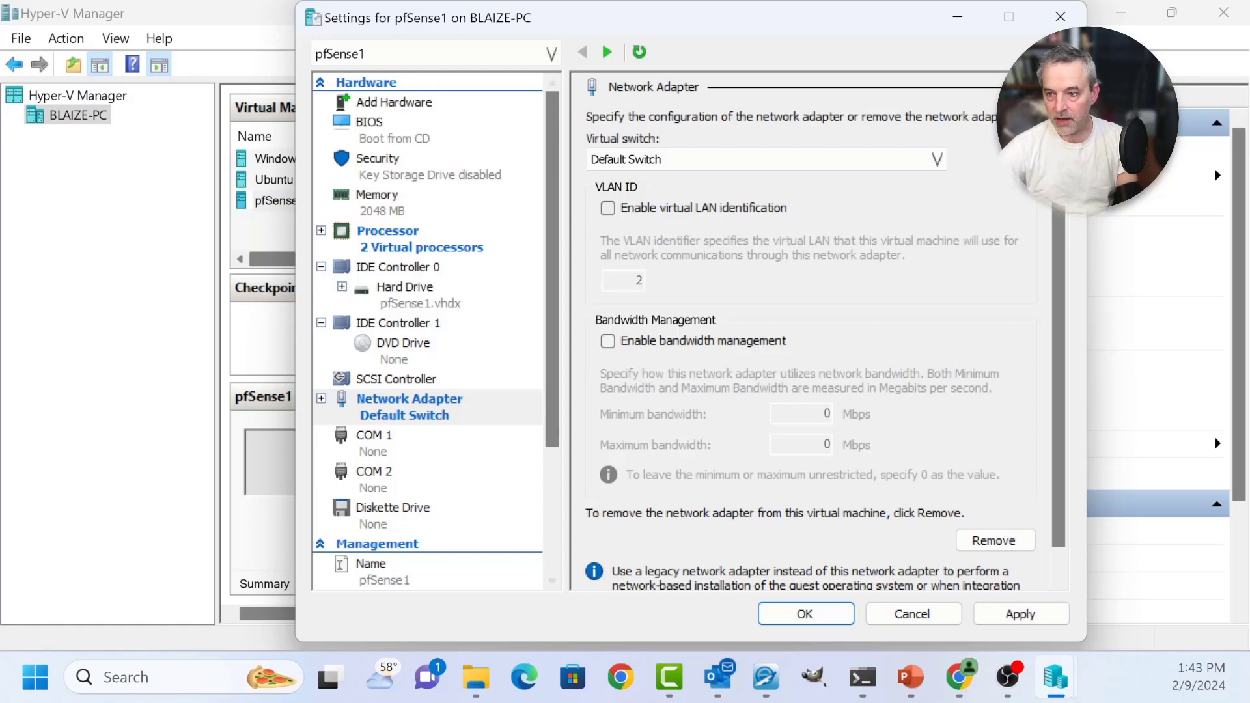
Step: Add a second network adapter to pfSense1 and connect it to the LAN virtual switch
left_click(394, 102)
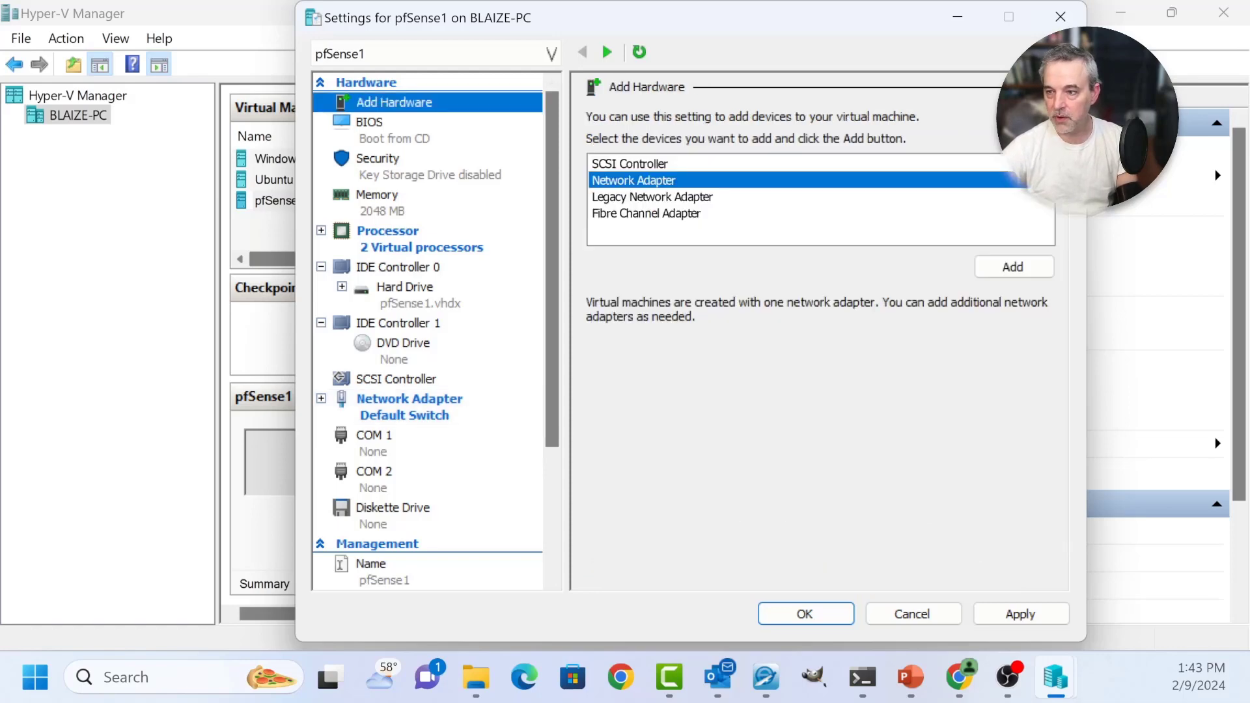
left_click(1012, 267)
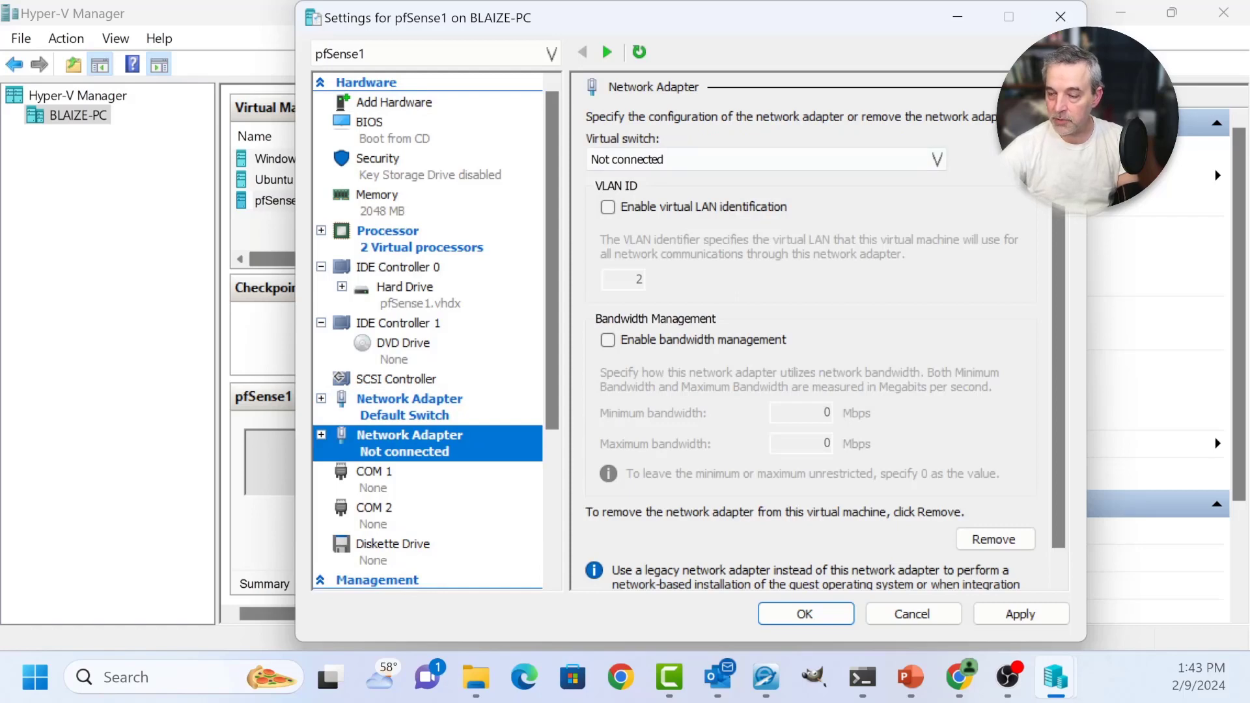
left_click(767, 159)
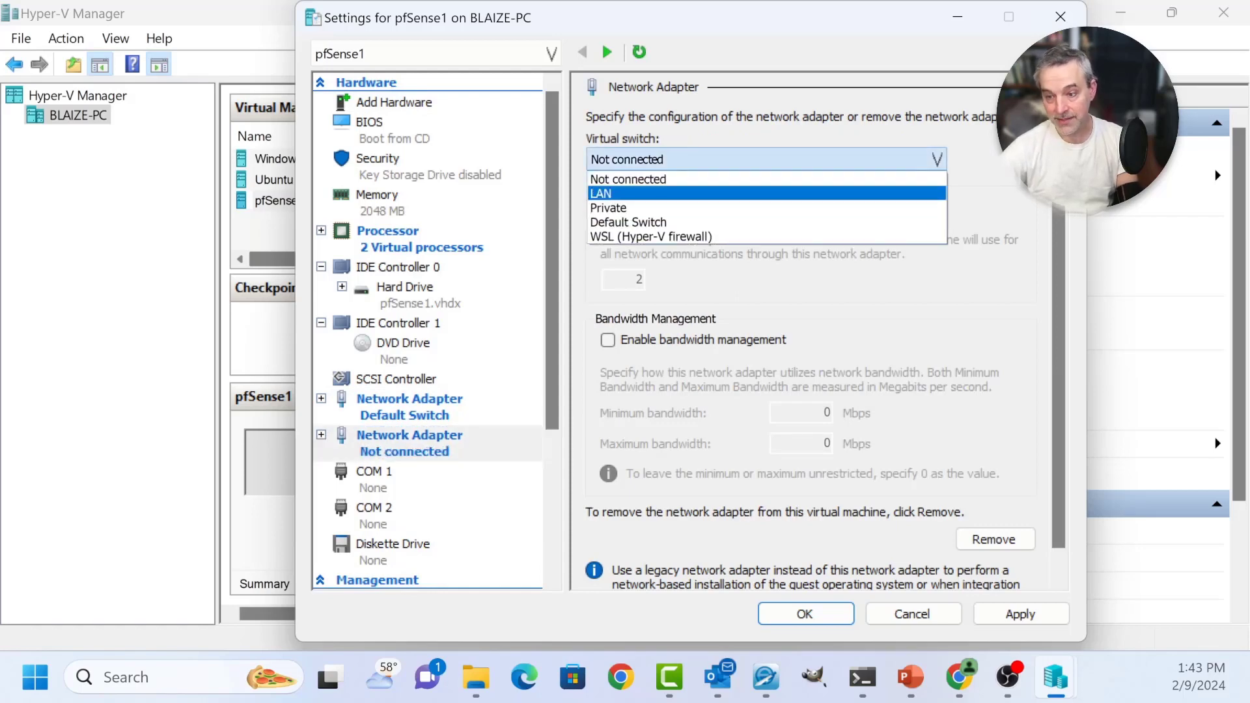
left_click(767, 193)
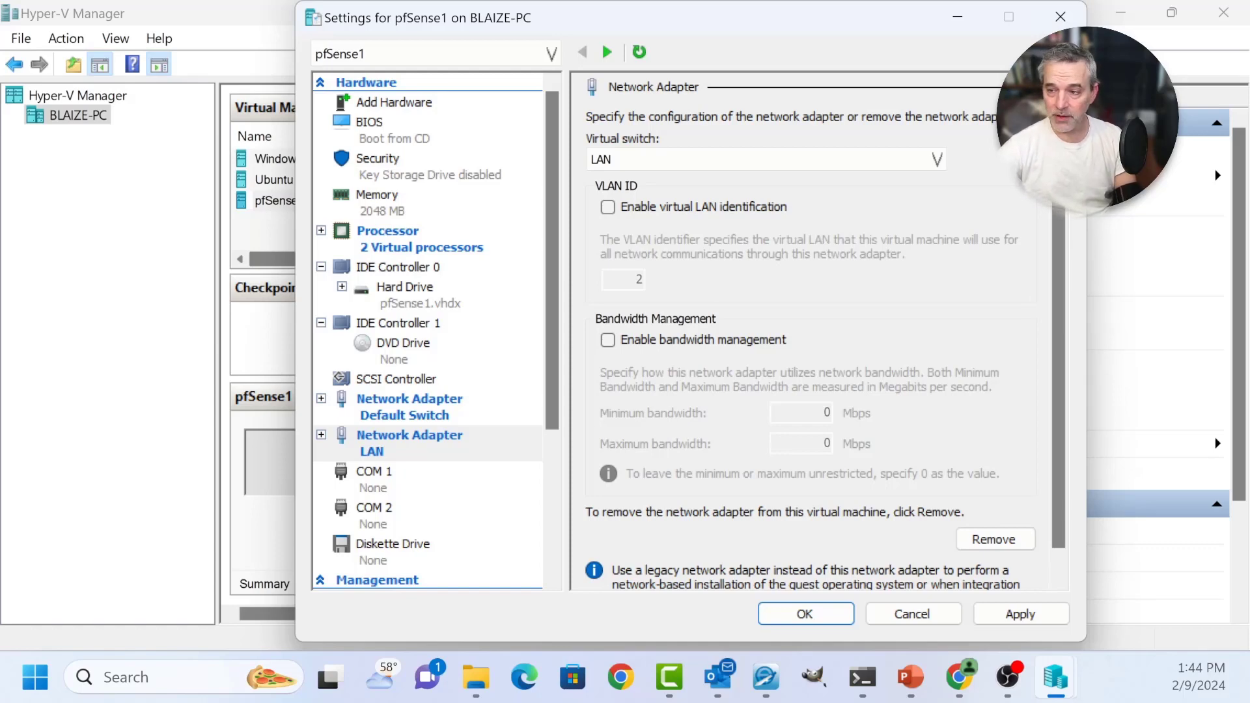
Step: Enable virtual LAN identification on the second adapter with VLAN ID 100 and apply the settings
left_click(607, 207)
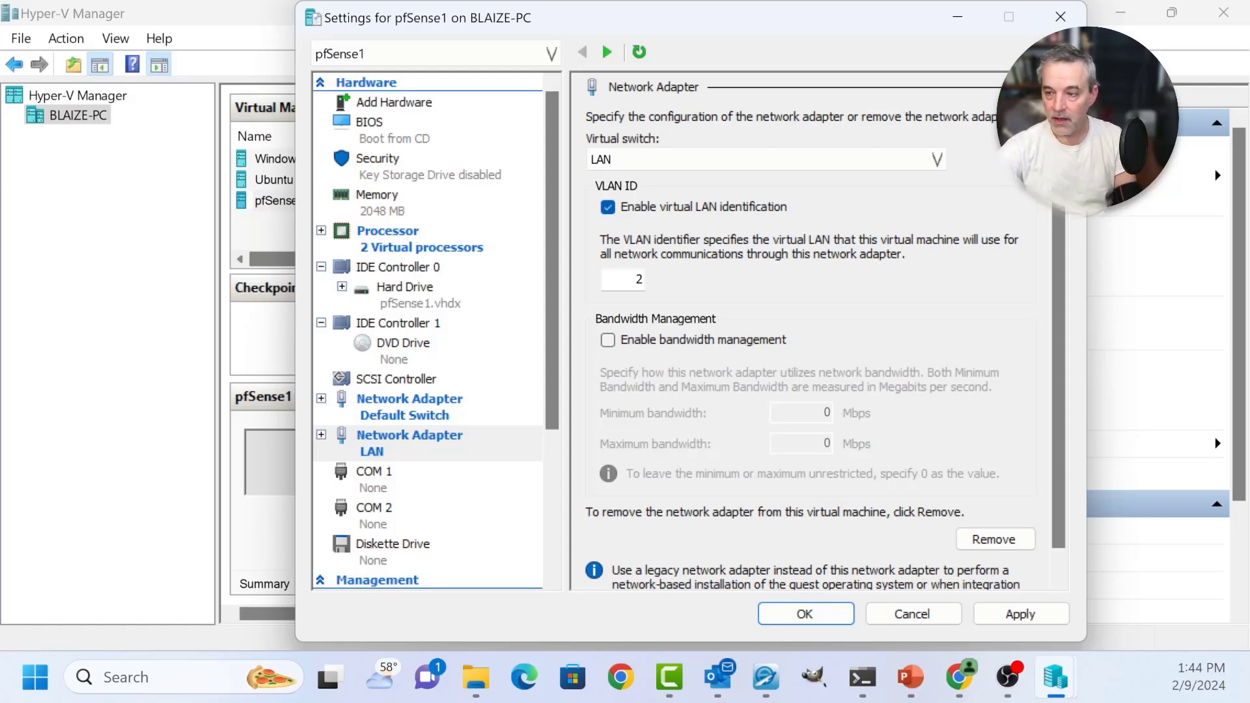
double_click(639, 279)
type("100")
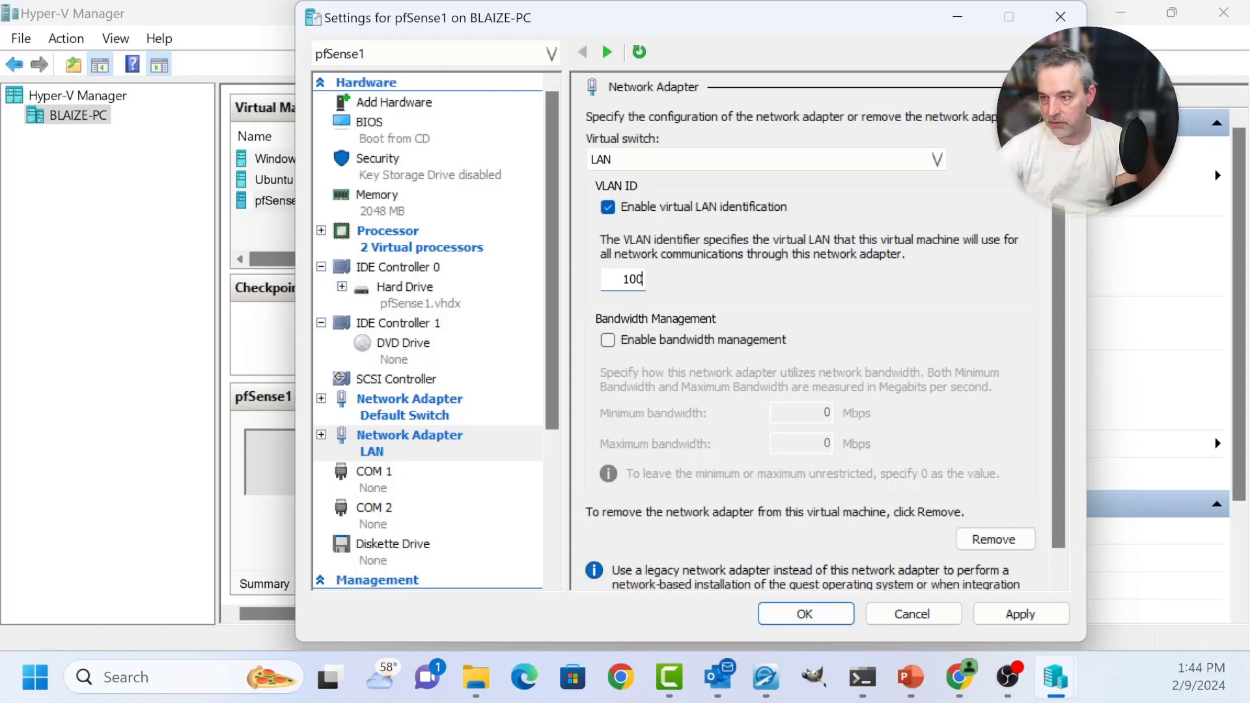
left_click(1021, 614)
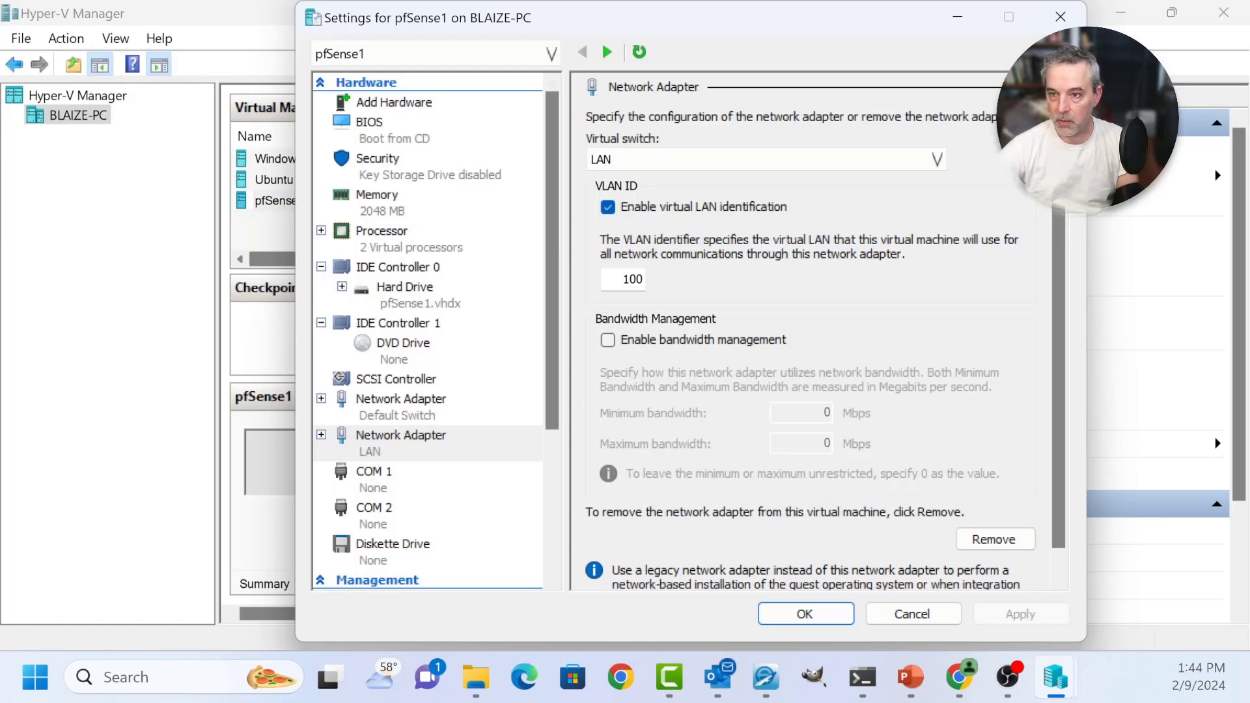
Step: Add and apply a third network adapter on the LAN switch with virtual LAN identification enabled and VLAN ID 200
left_click(395, 102)
left_click(1015, 267)
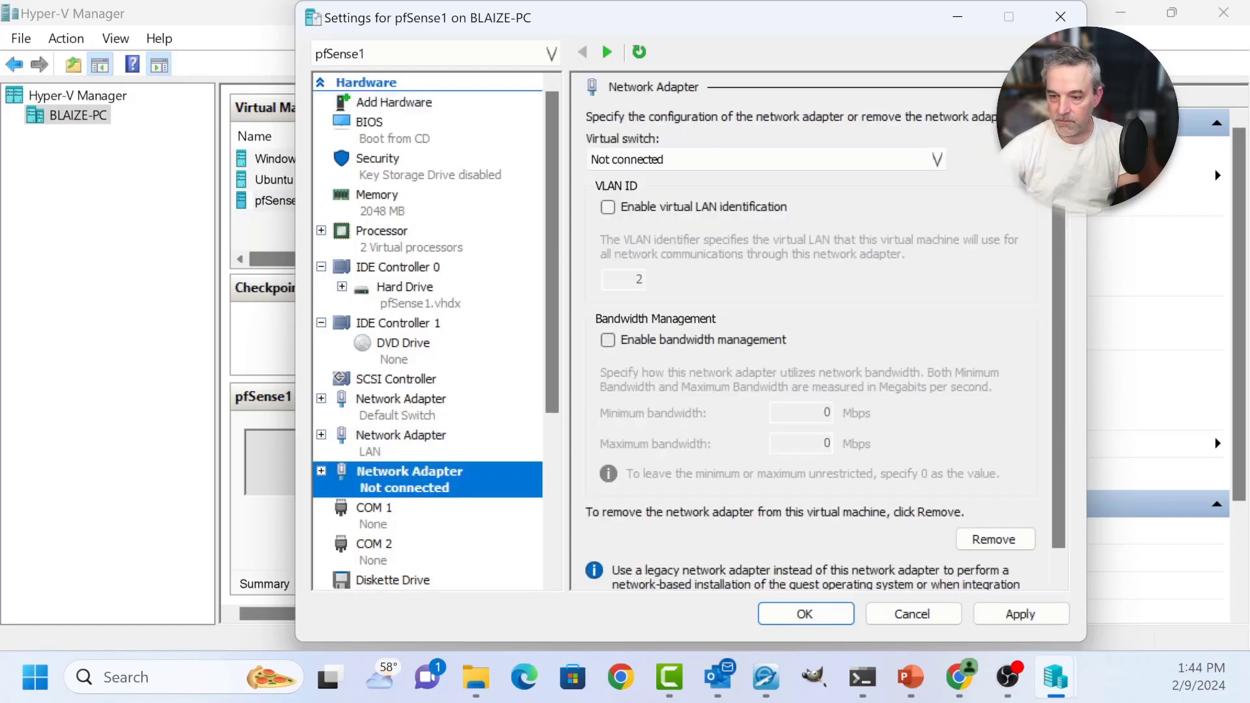
left_click(608, 208)
double_click(637, 280)
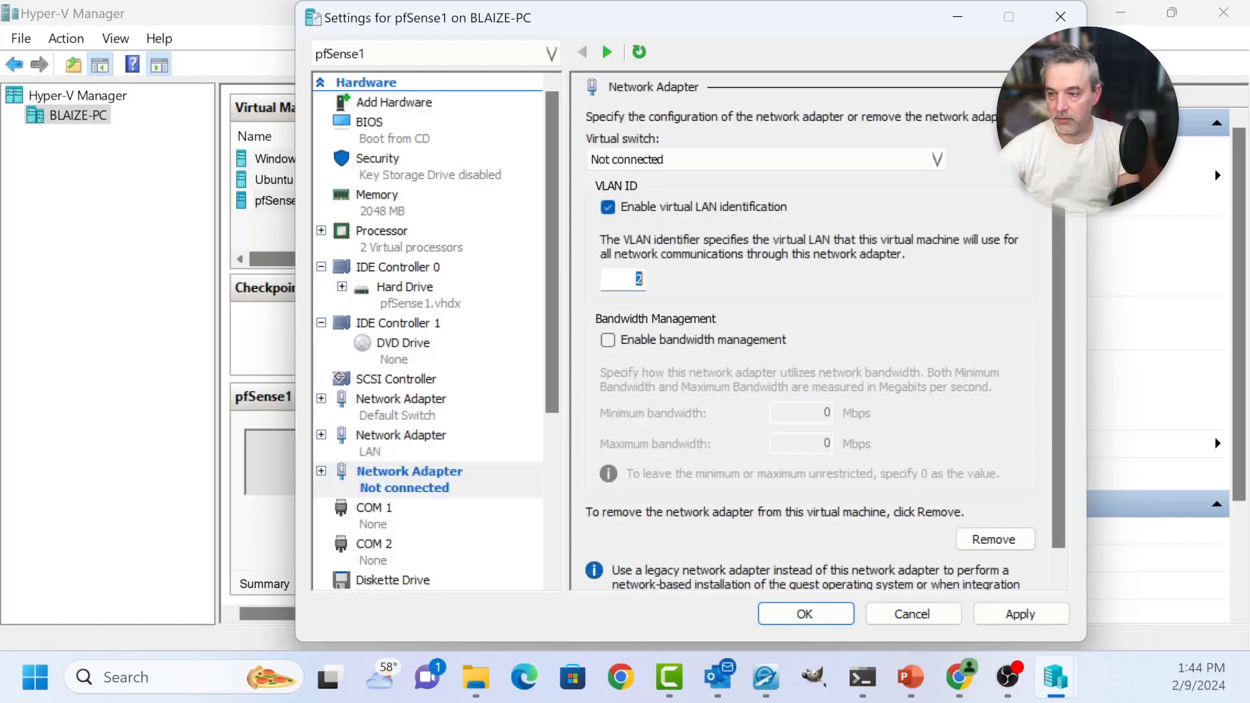
type("200")
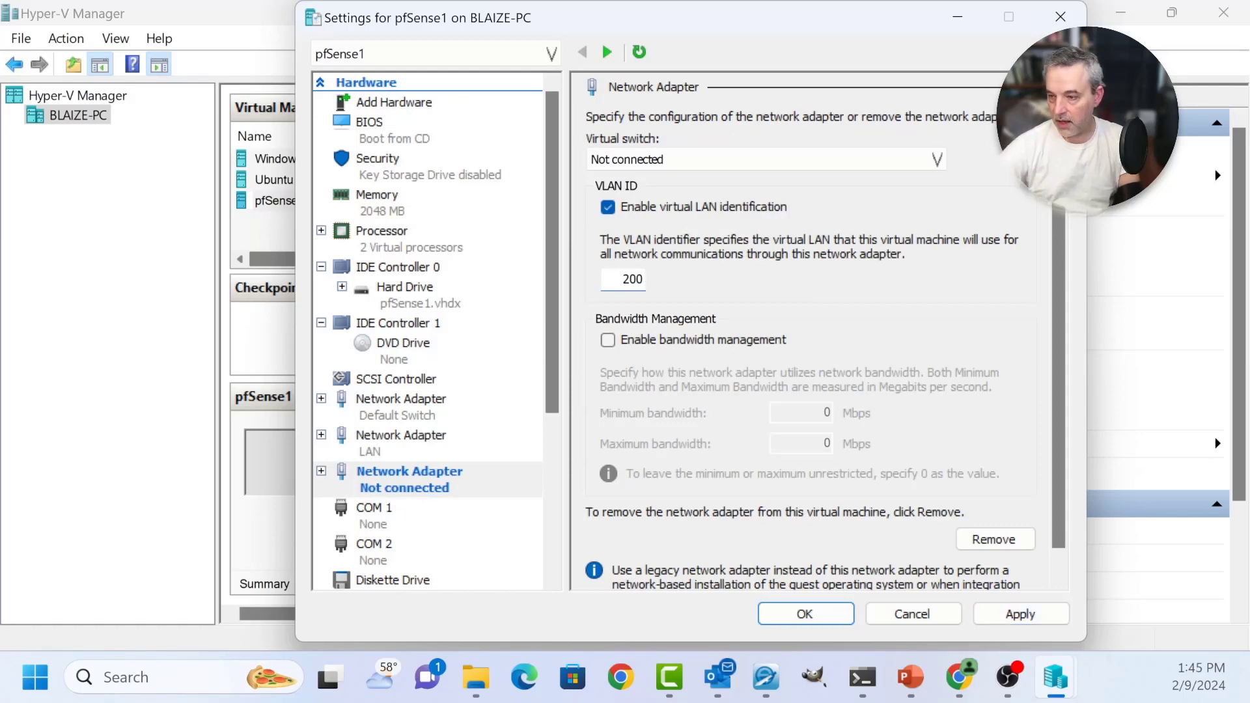
left_click(768, 160)
left_click(767, 194)
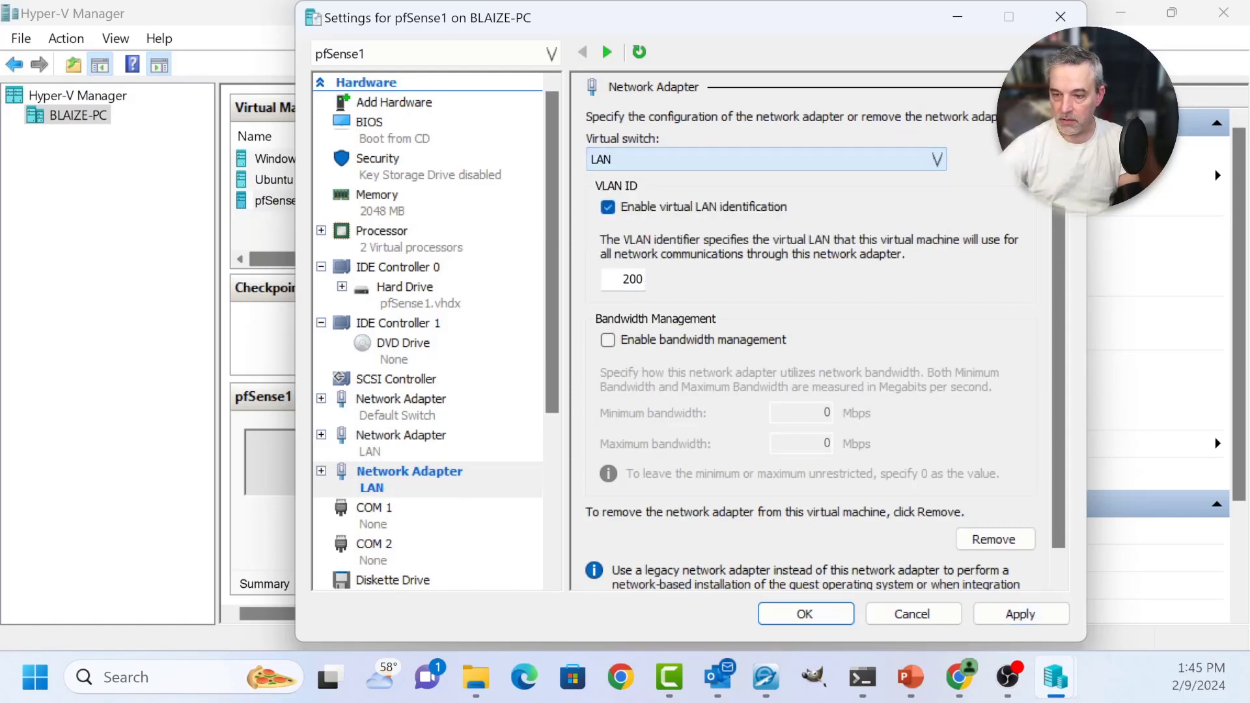
left_click(1020, 614)
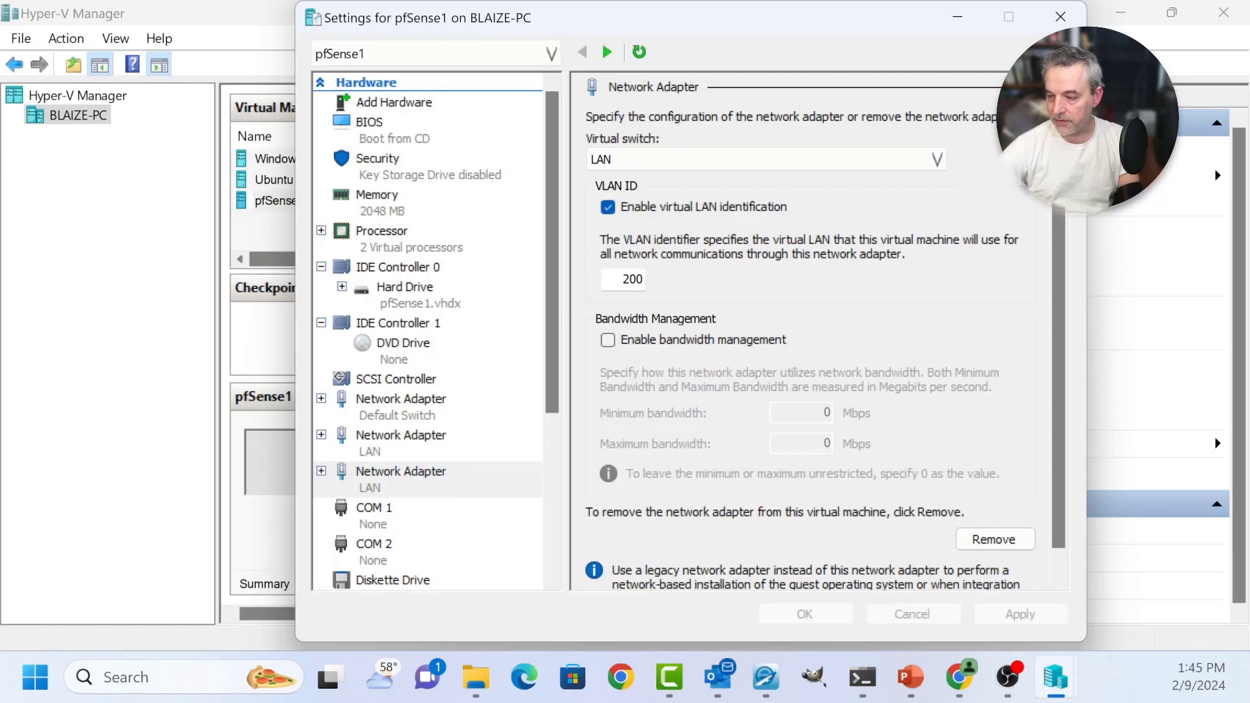
Step: Add a fourth network adapter on the LAN switch with VLAN ID 300, apply it and close the settings
left_click(394, 102)
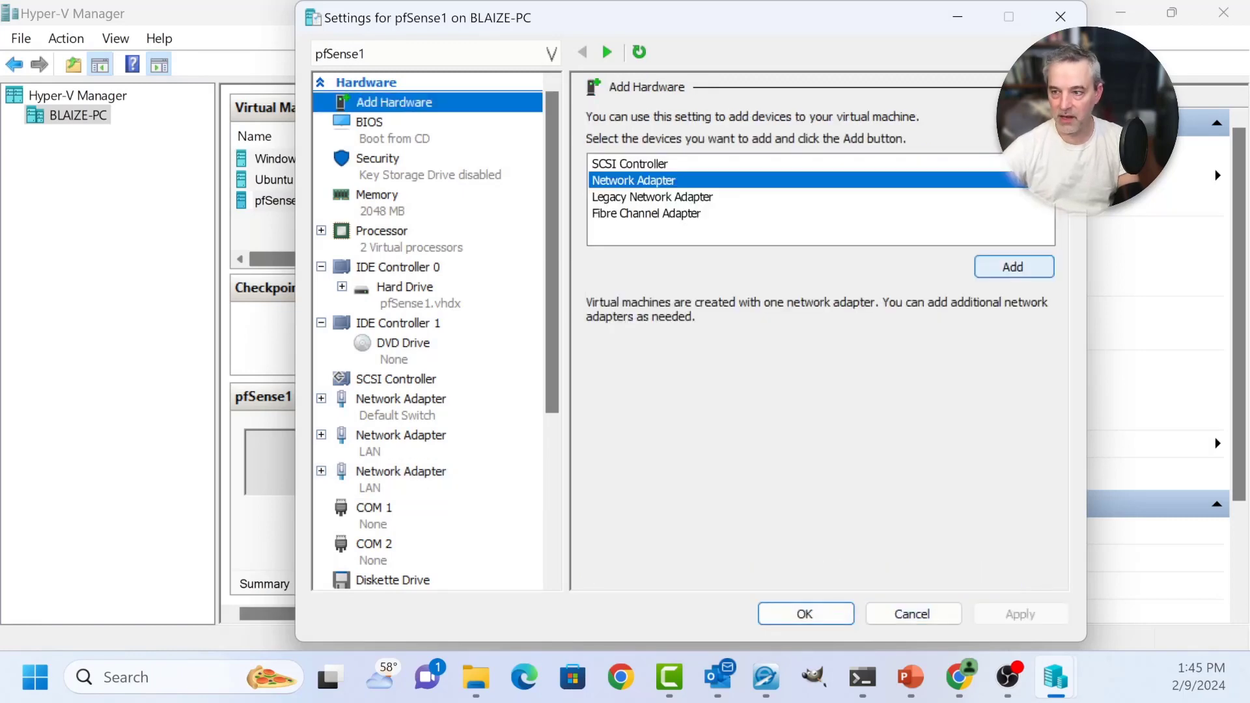
left_click(1013, 267)
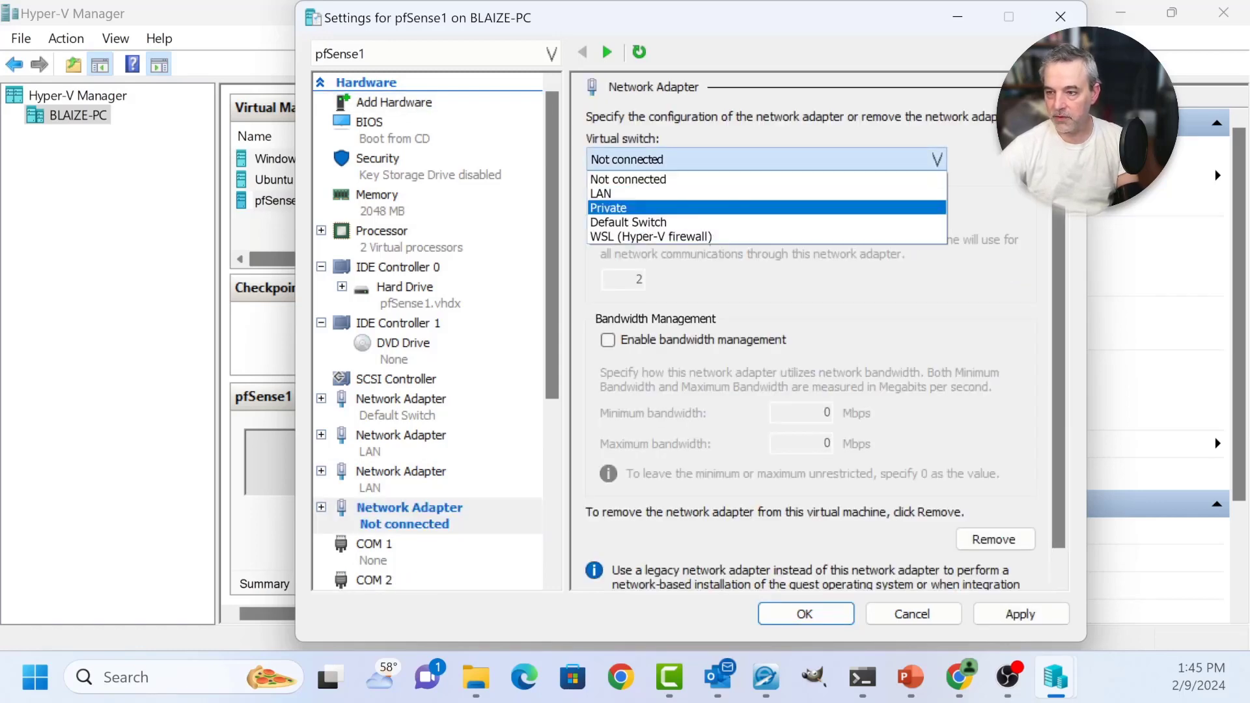
left_click(651, 193)
left_click(608, 207)
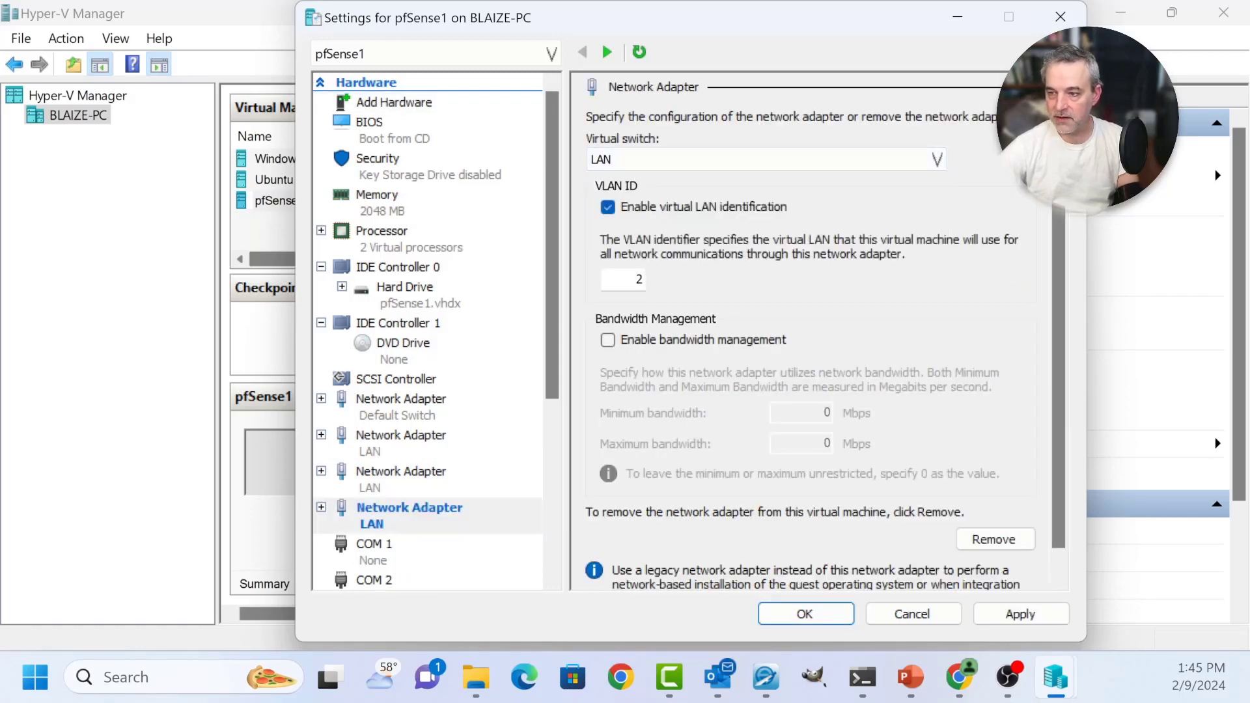
key("Tab")
type("300")
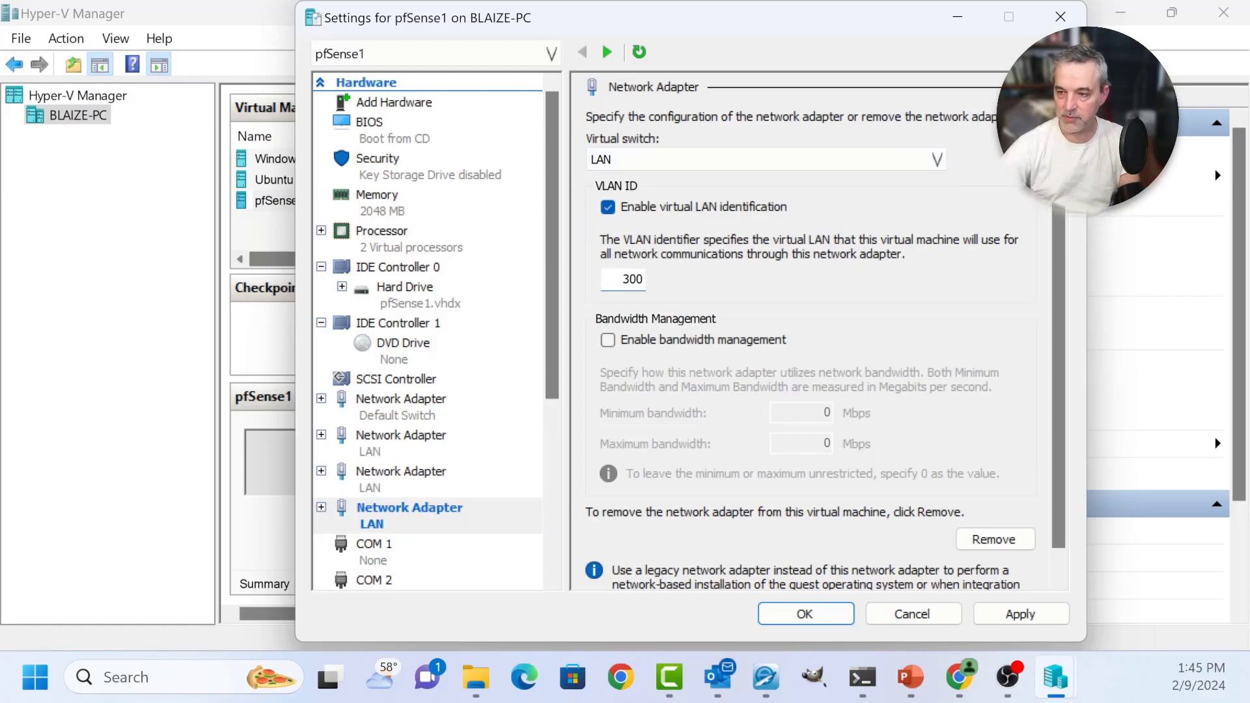
key("alt+a")
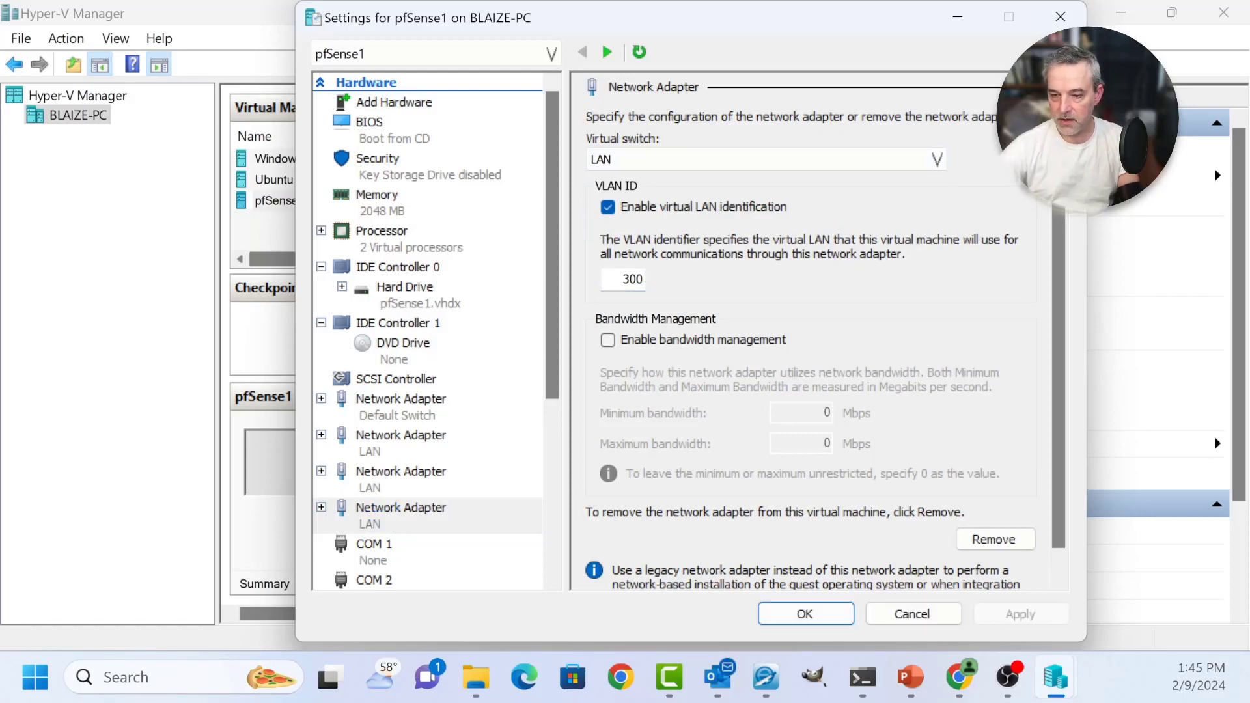
key("Return")
Step: Reopen the pfSense1 settings, review the memory, processor and first network adapter configuration, and close them
right_click(319, 198)
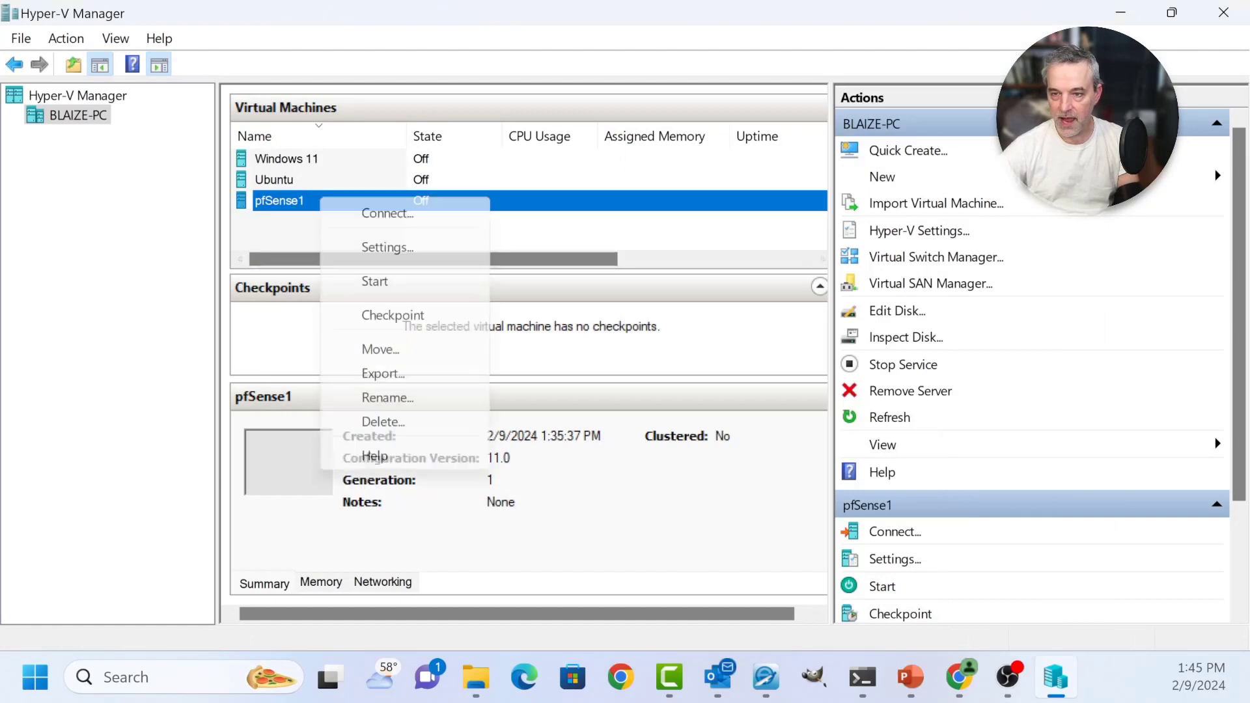
left_click(387, 247)
scroll(427, 332, "down", 3)
scroll(427, 332, "up", 3)
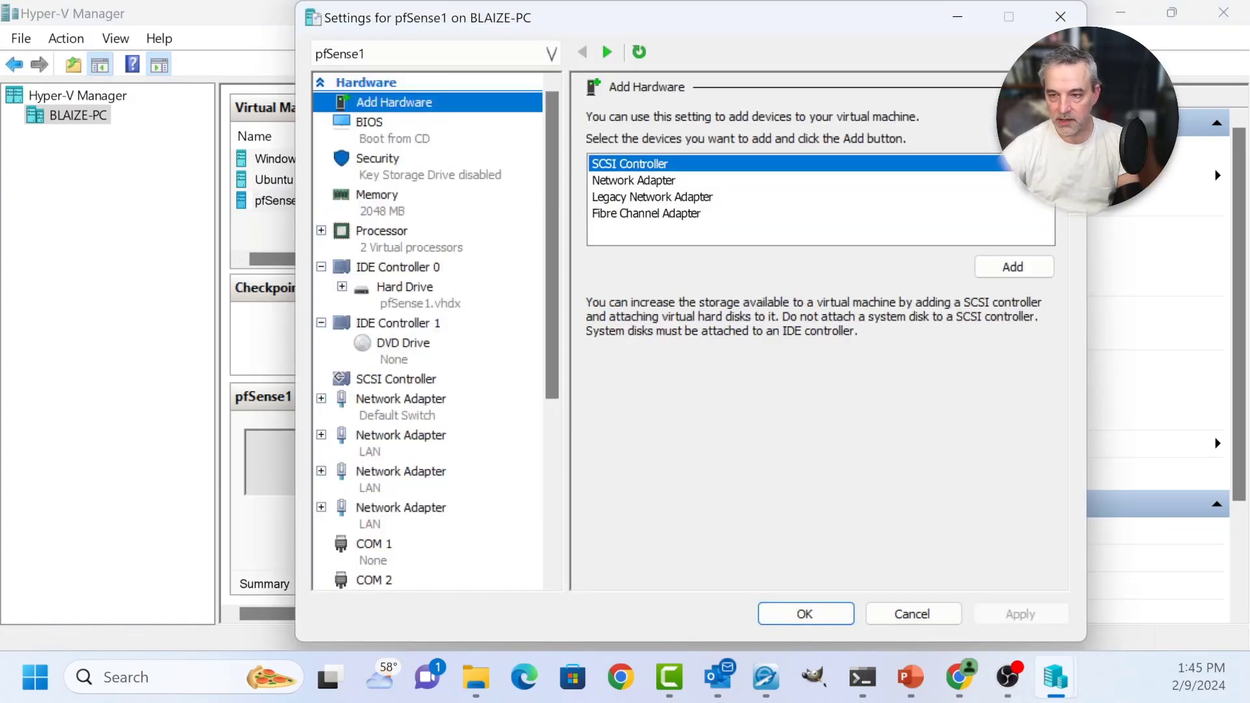
left_click_drag(552, 245, 552, 272)
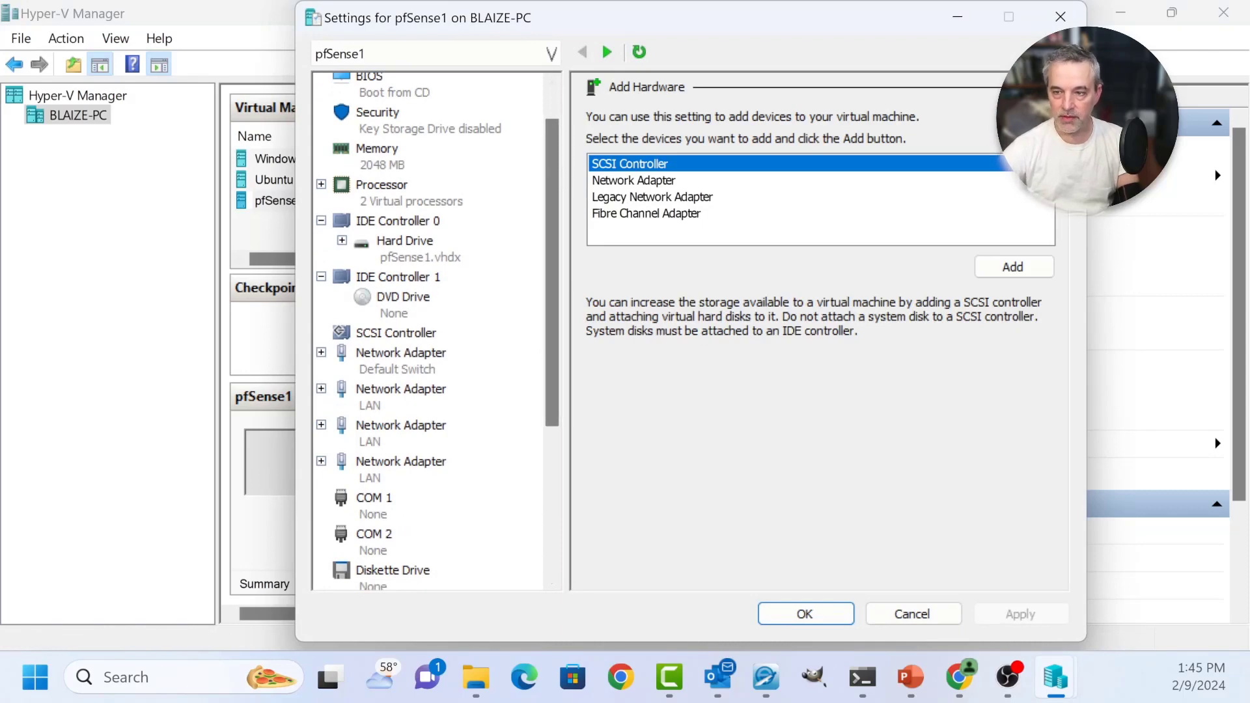
left_click(378, 150)
left_click(381, 186)
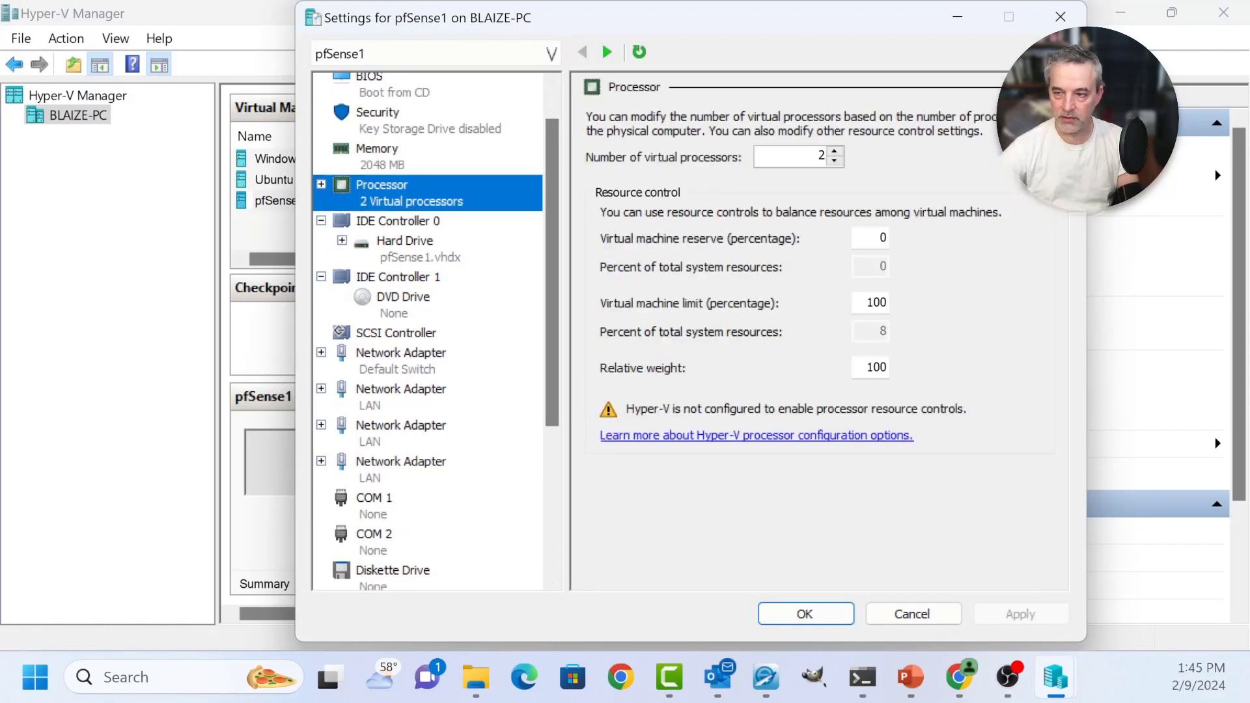
left_click_drag(553, 273, 552, 320)
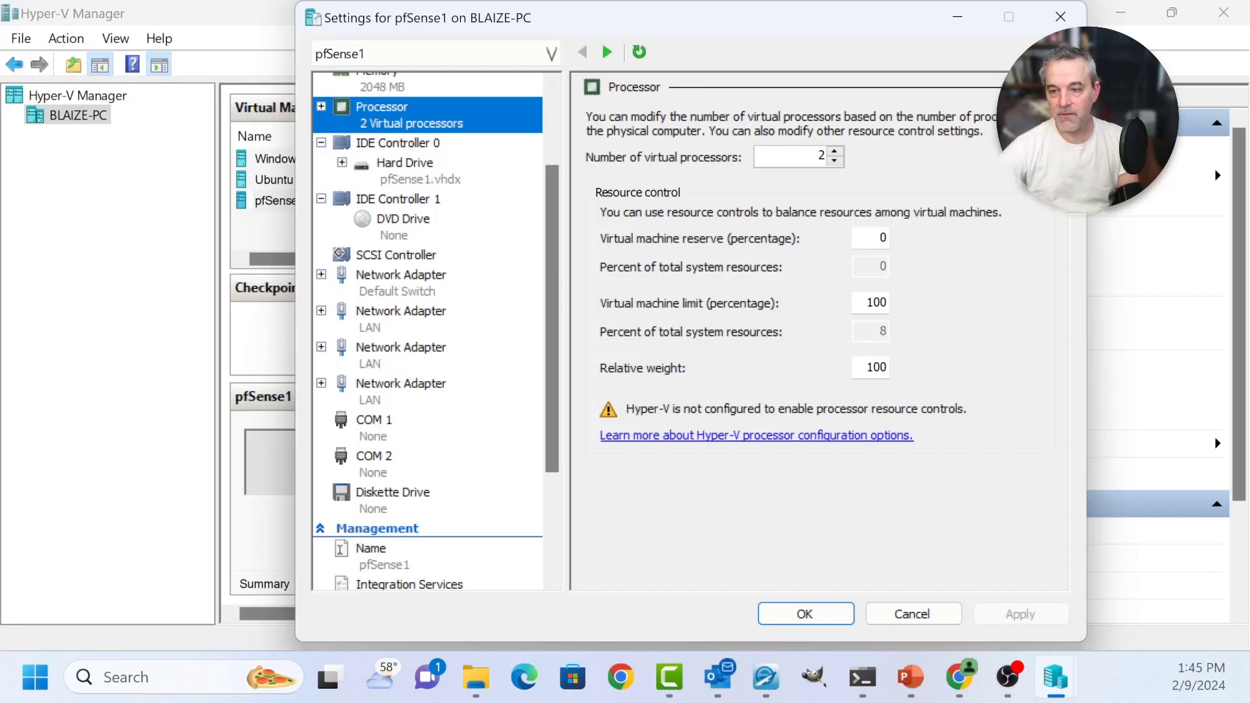
left_click(401, 275)
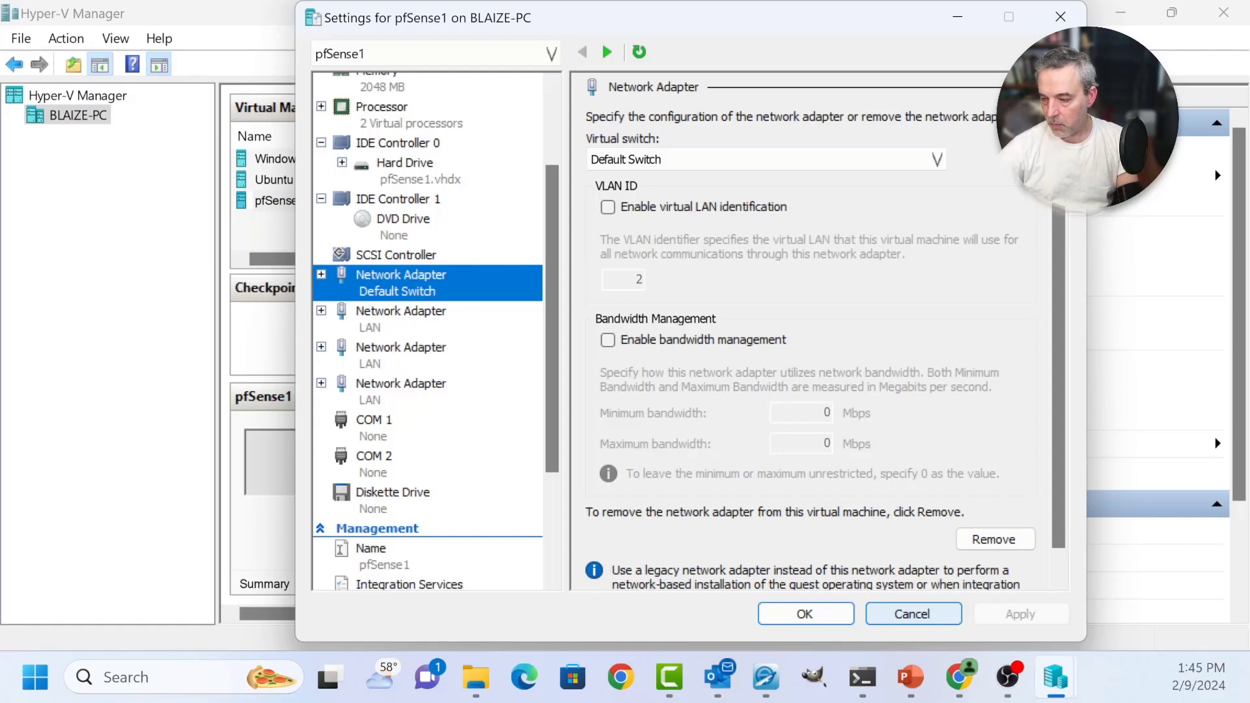
left_click(805, 614)
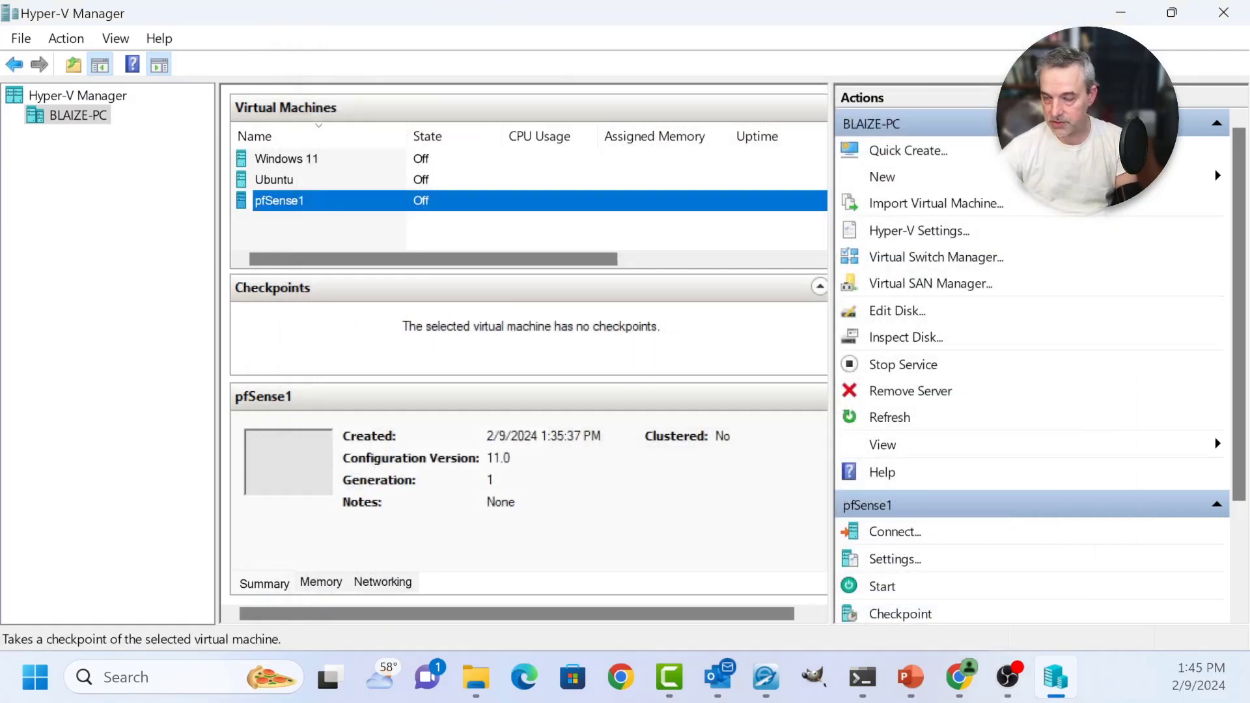
Step: Attach the image file pfSense-CE-2.7.2-RELEASE-amd64.iso from Downloads to pfSense1's DVD drive and apply the settings
right_click(323, 200)
left_click(389, 250)
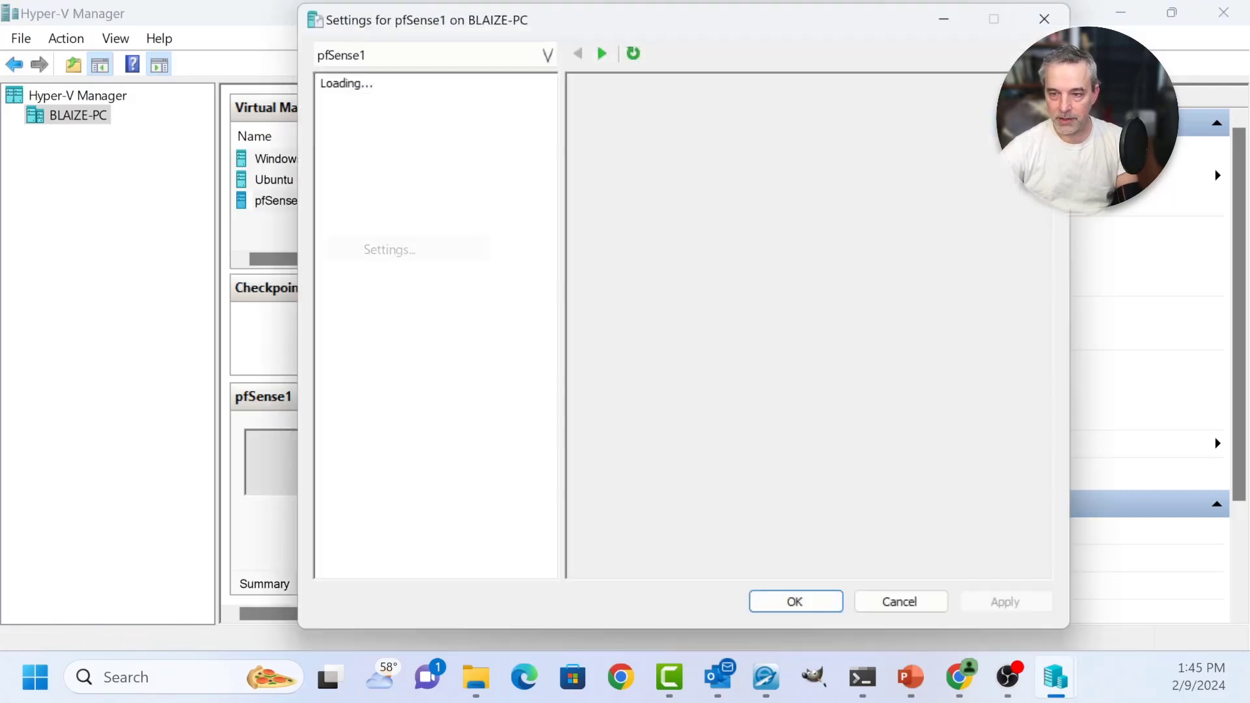
left_click(403, 344)
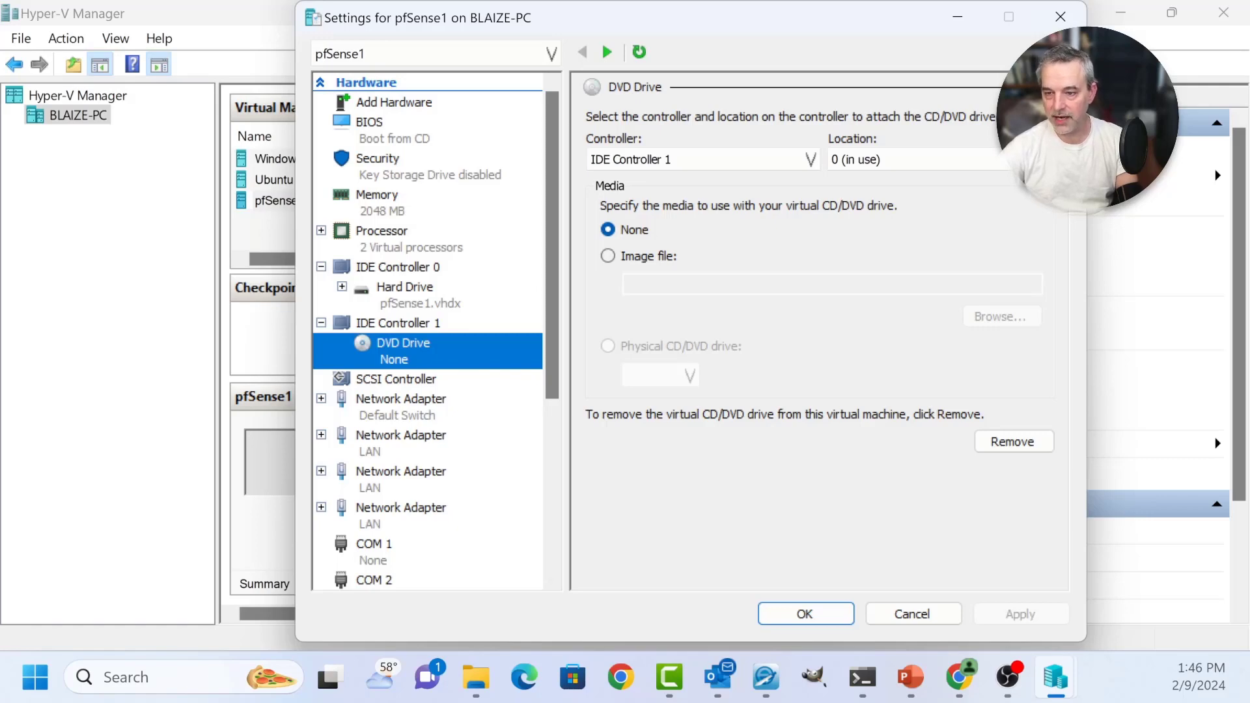
left_click(608, 255)
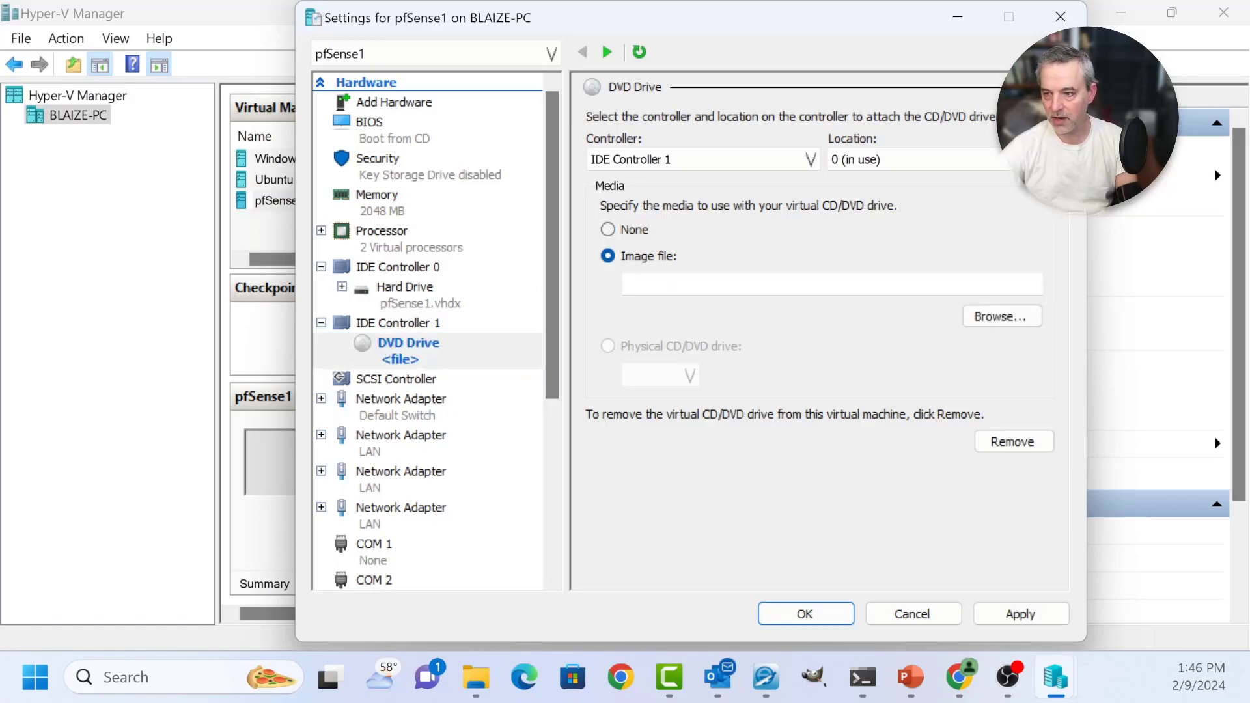
left_click(1000, 316)
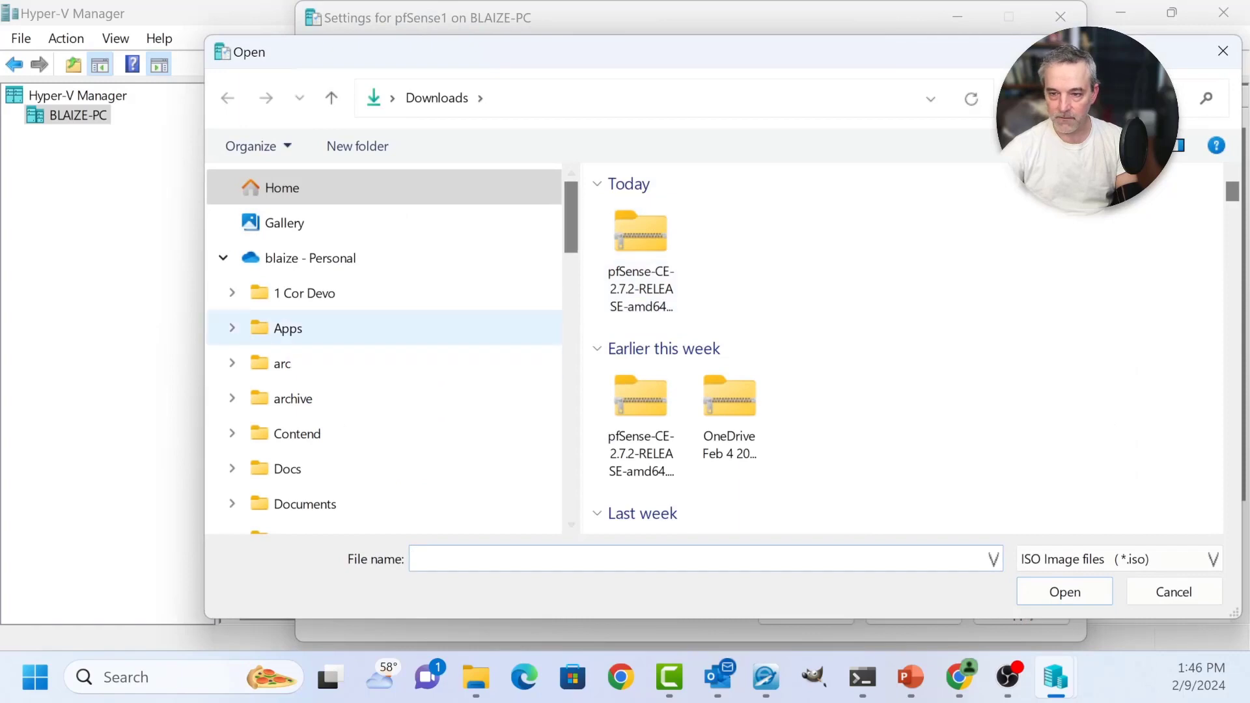
scroll(384, 325, "down", 10)
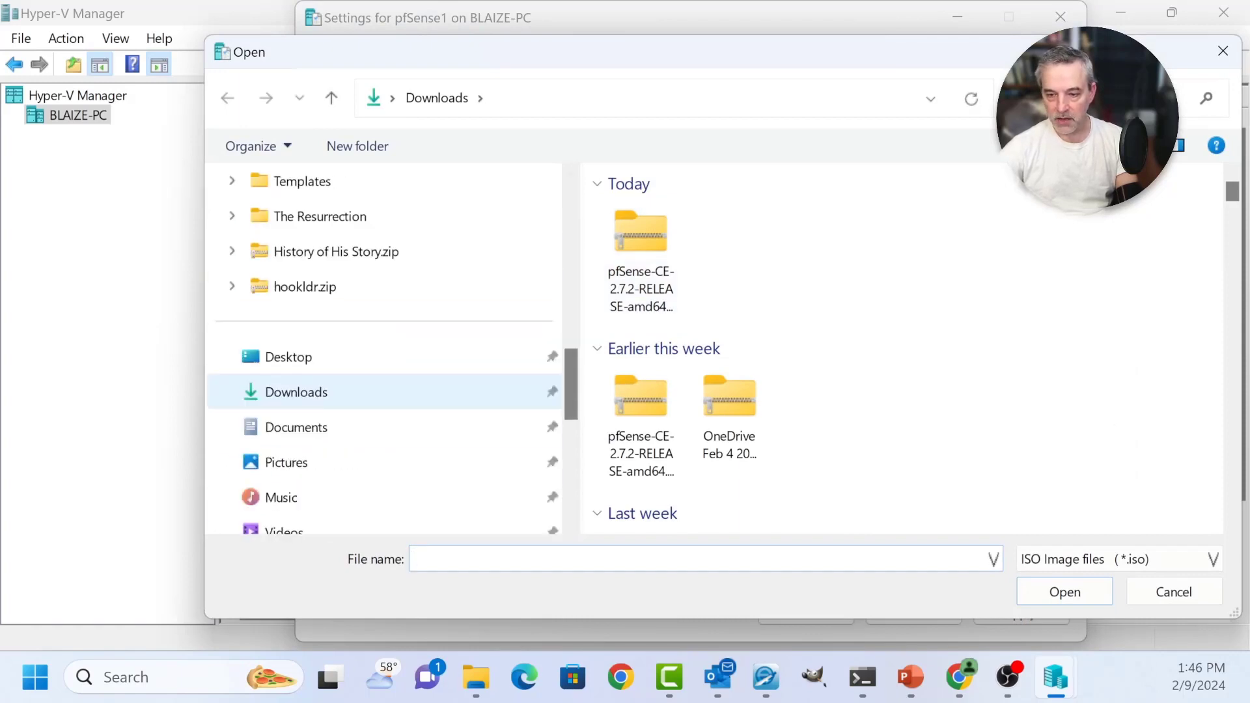
left_click(296, 287)
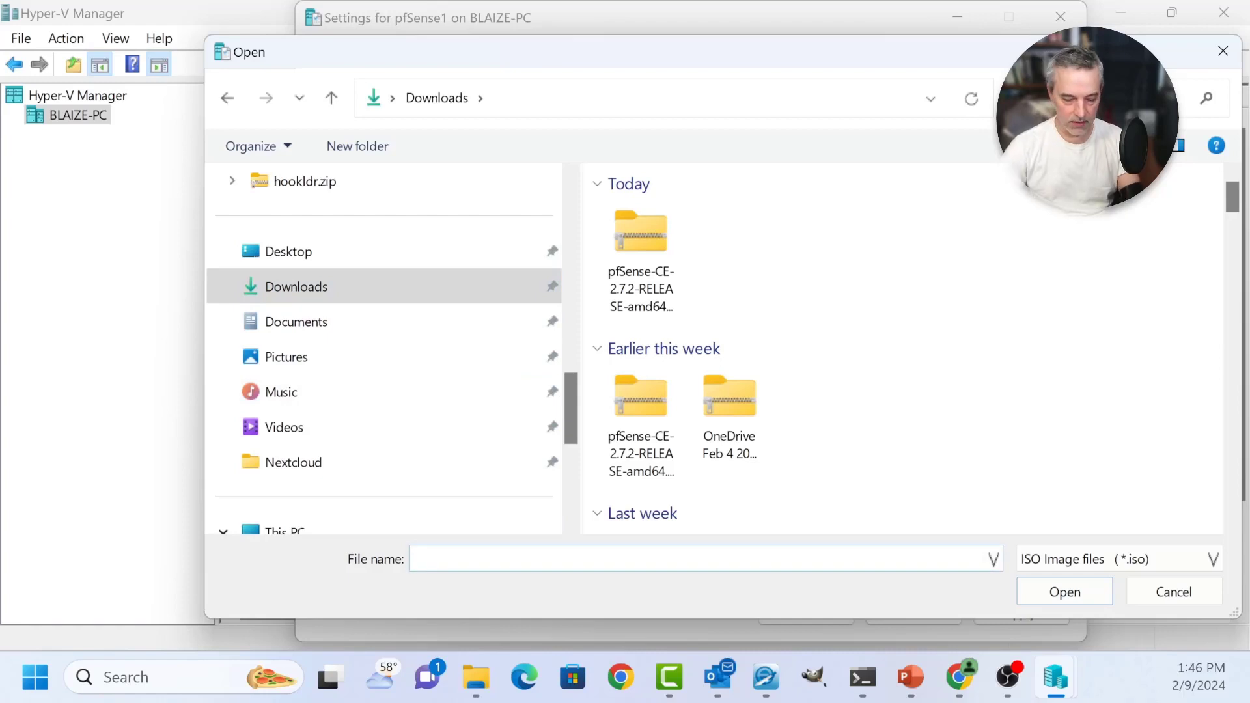
type("pf")
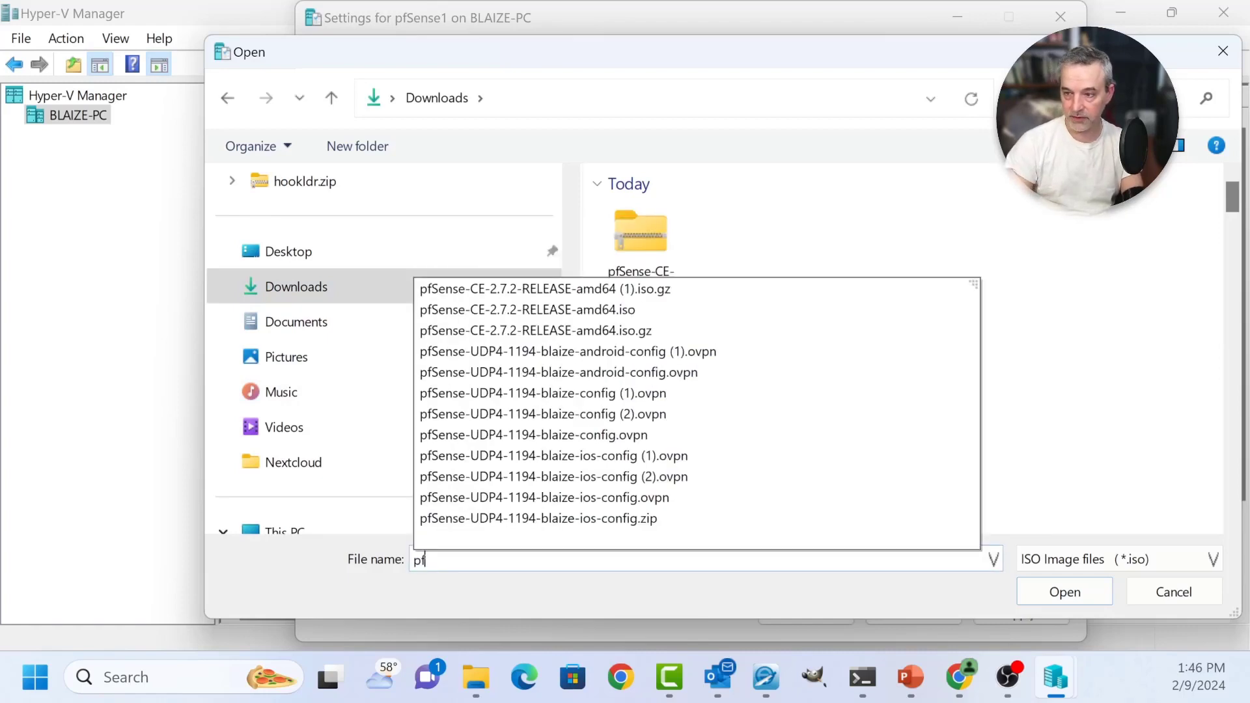
left_click(528, 309)
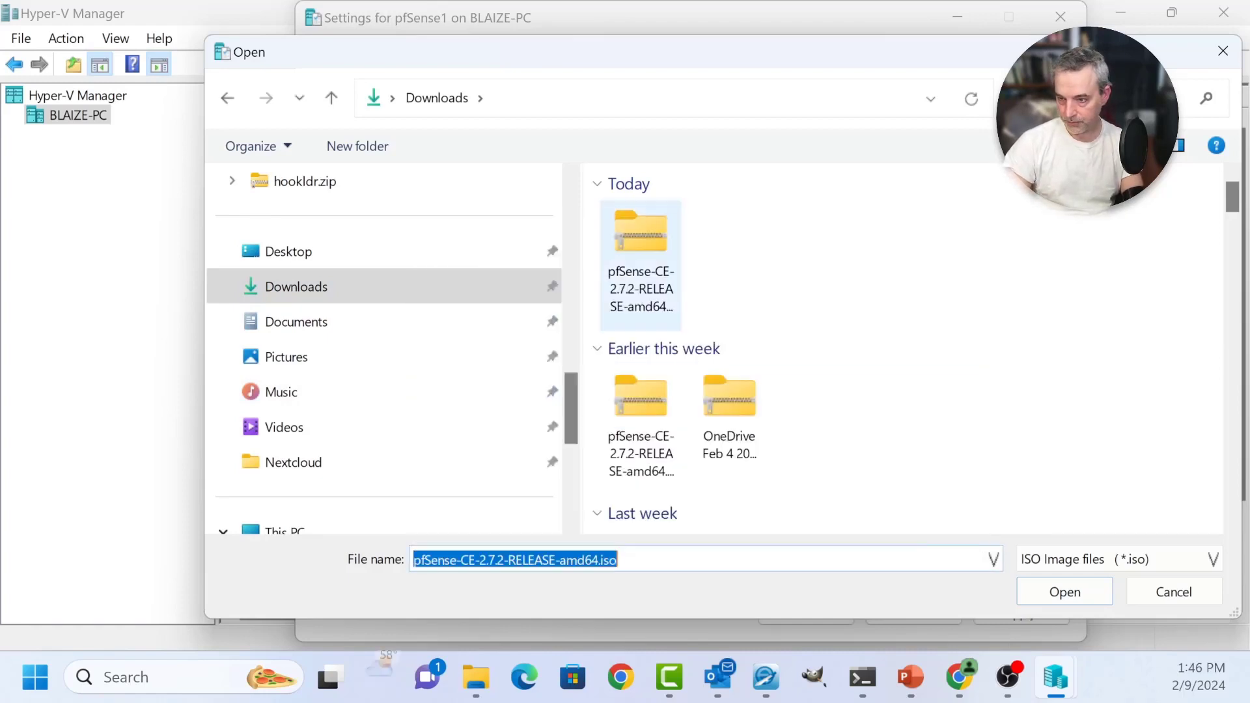
left_click(1064, 592)
left_click(1020, 615)
left_click(806, 614)
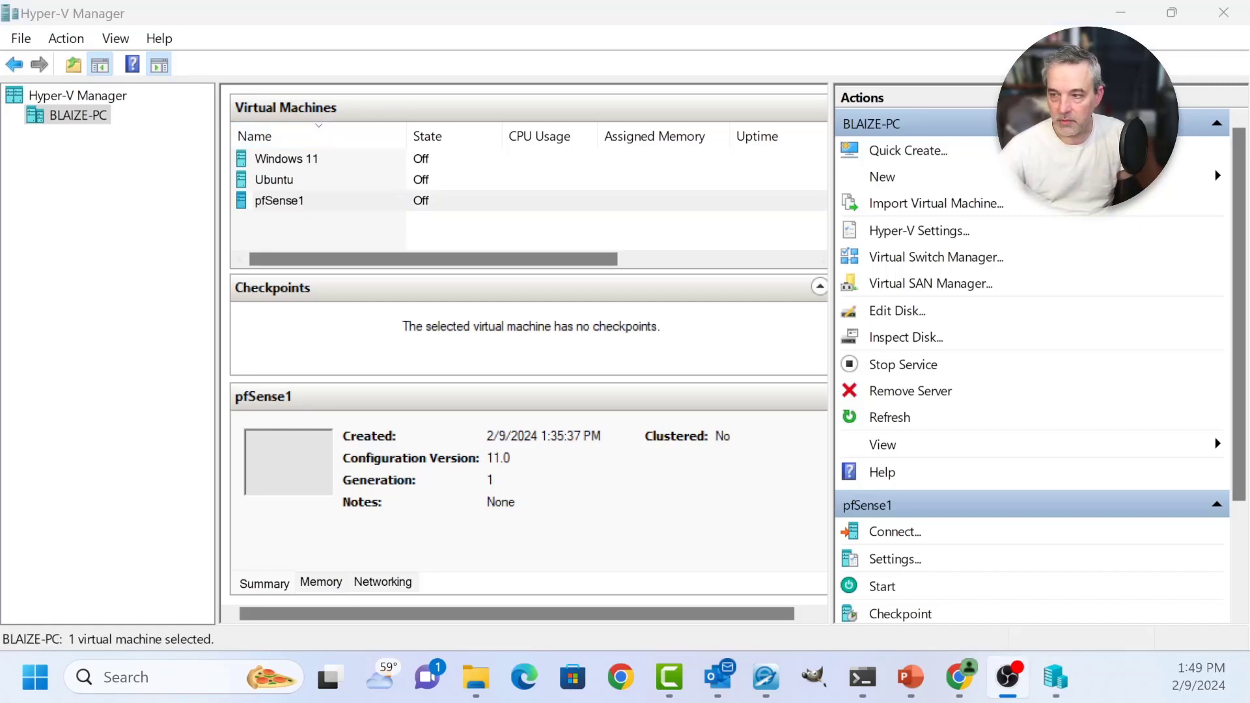
Step: Start the pfSense1 virtual machine and open its console in a regular window rather than full screen
right_click(495, 201)
left_click(547, 282)
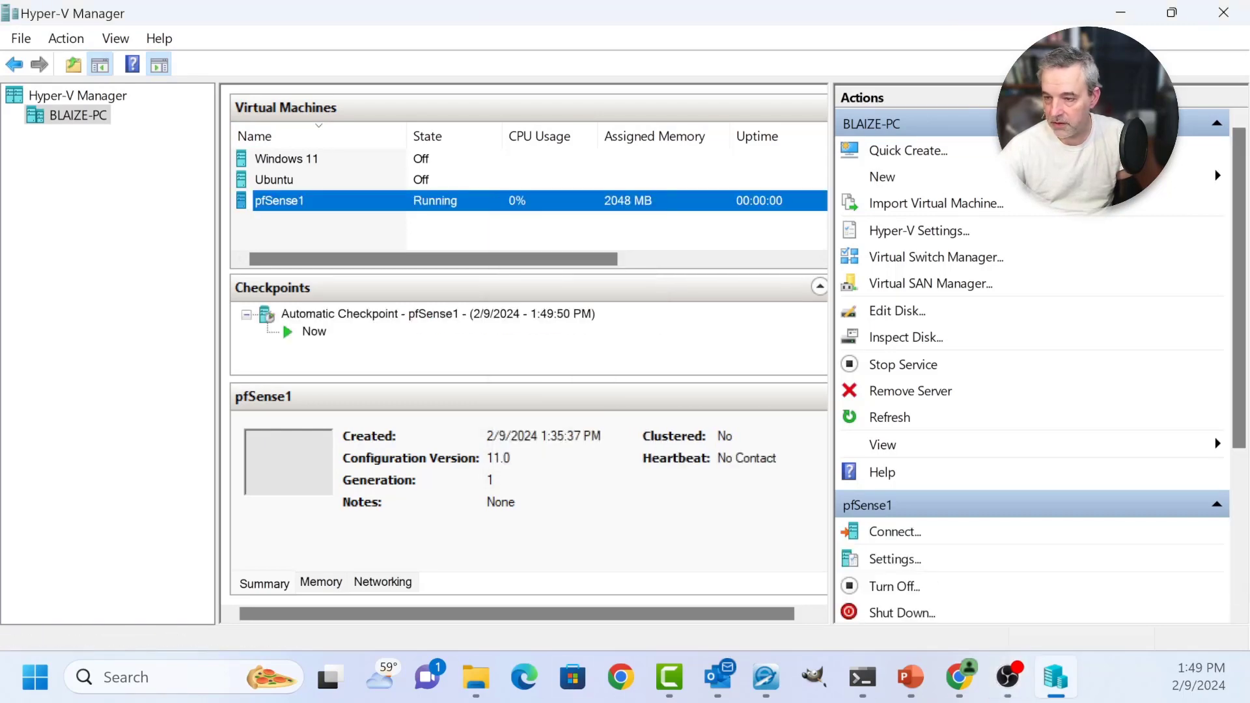
double_click(495, 200)
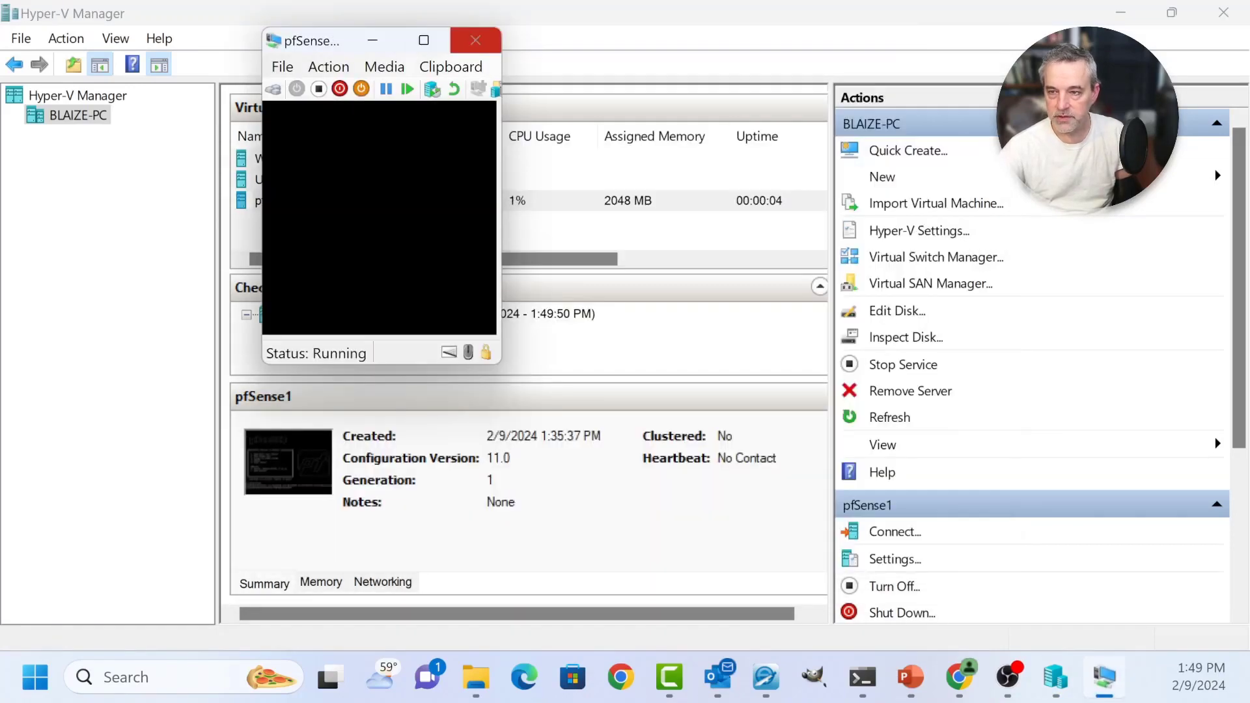
left_click(424, 40)
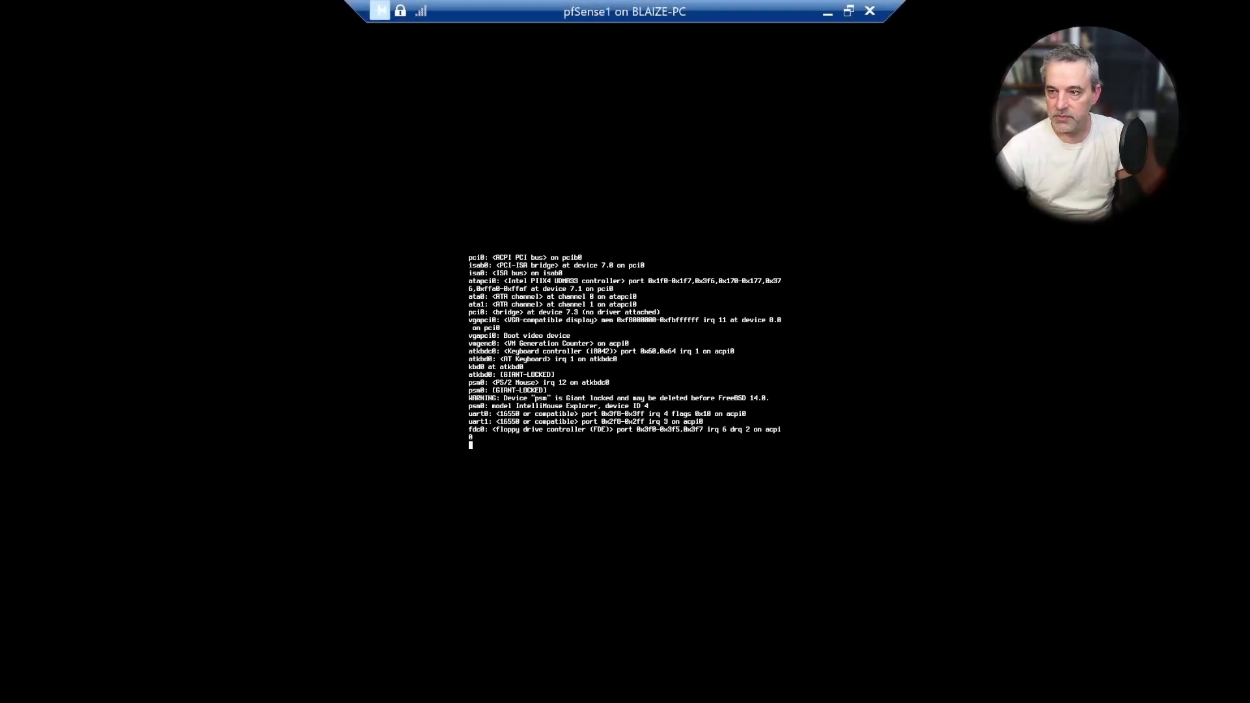
left_click(848, 11)
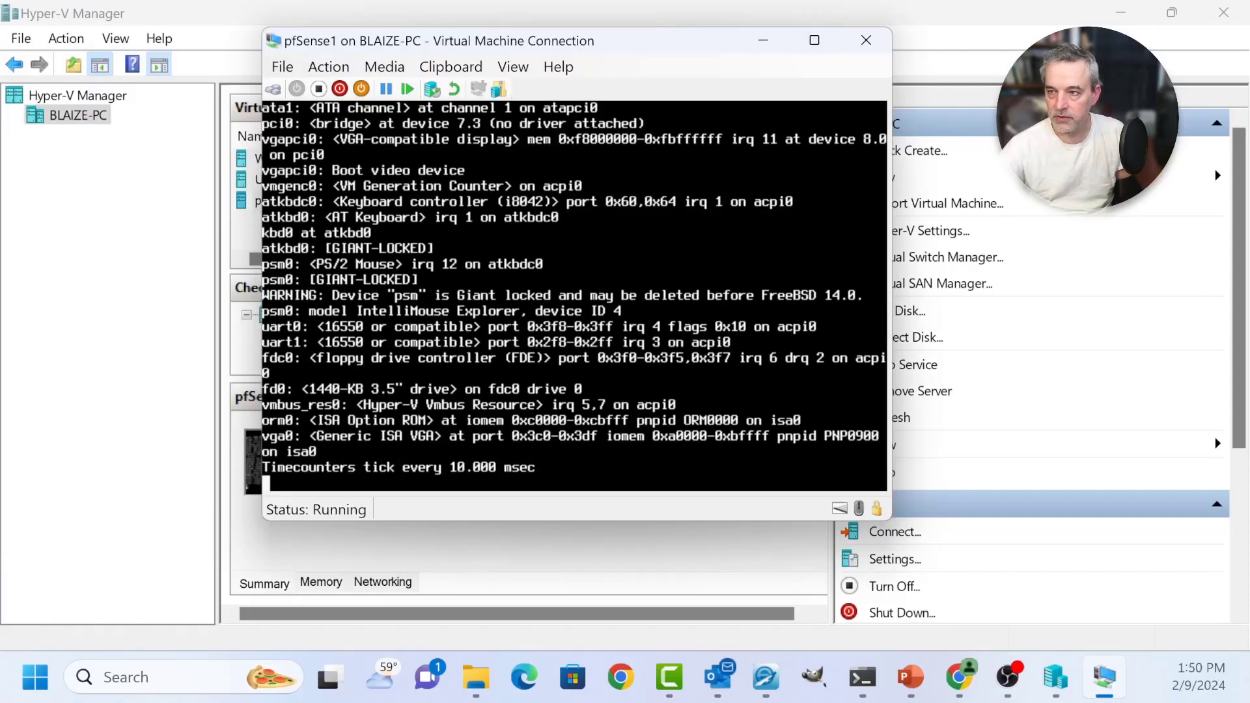
left_click_drag(653, 40, 607, 44)
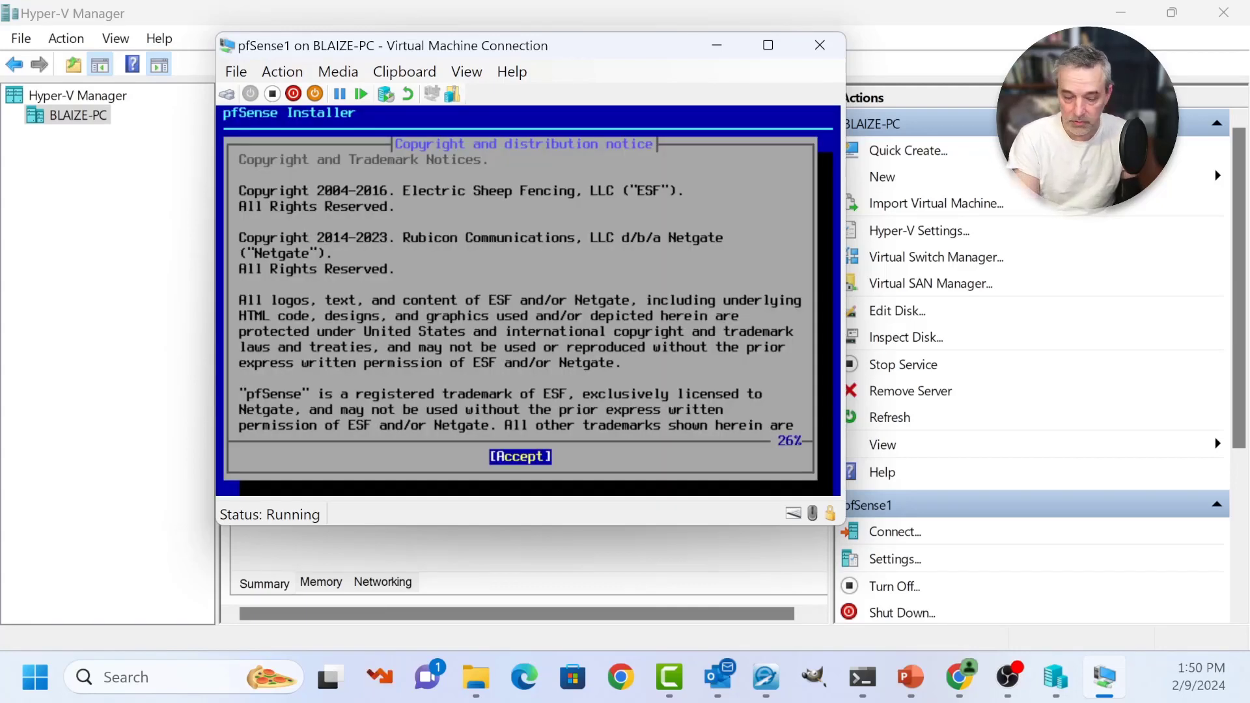
Step: Accept the copyright notice and start the pfSense installation with Auto (ZFS) partitioning, keeping pfSense as the pool name
key("Return")
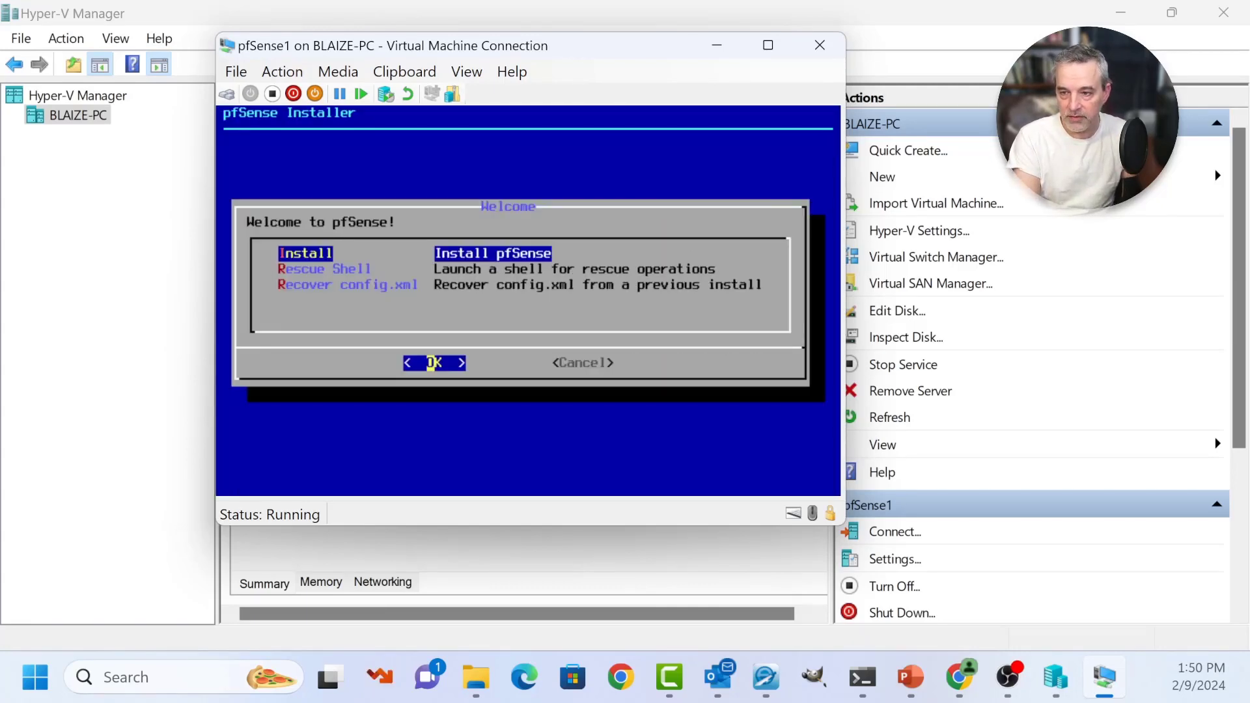
key("Return")
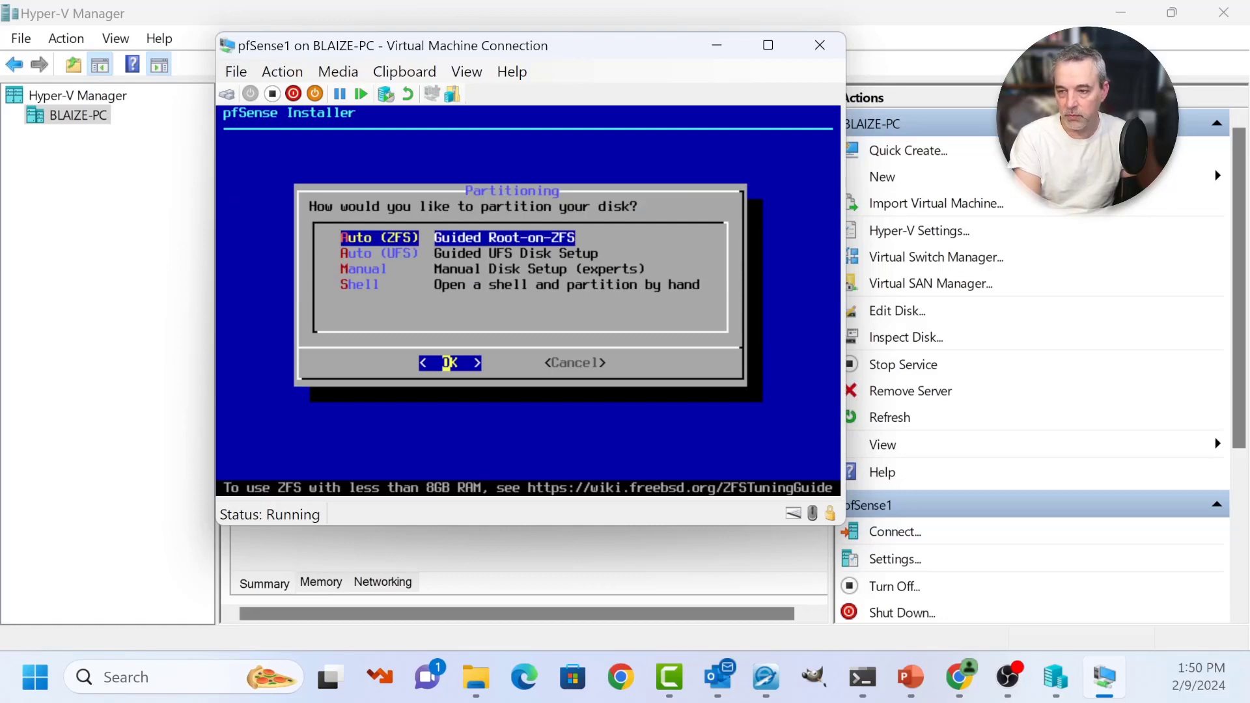
key("Return")
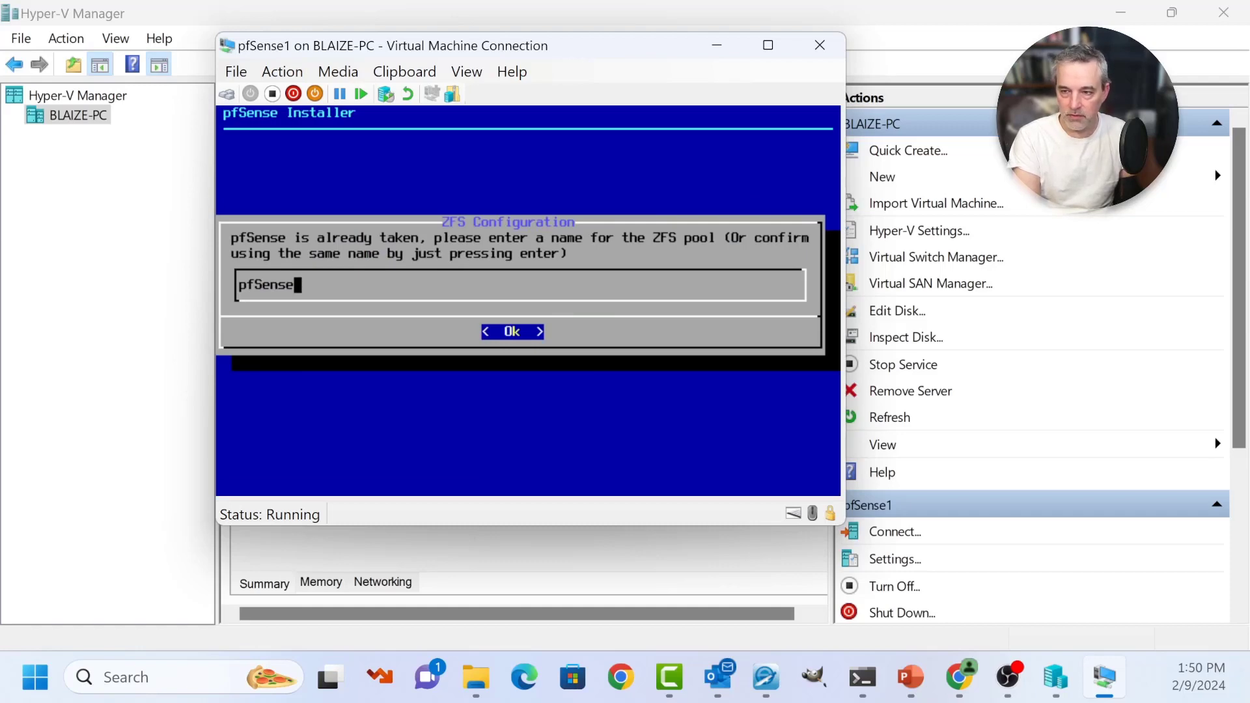
key("Return")
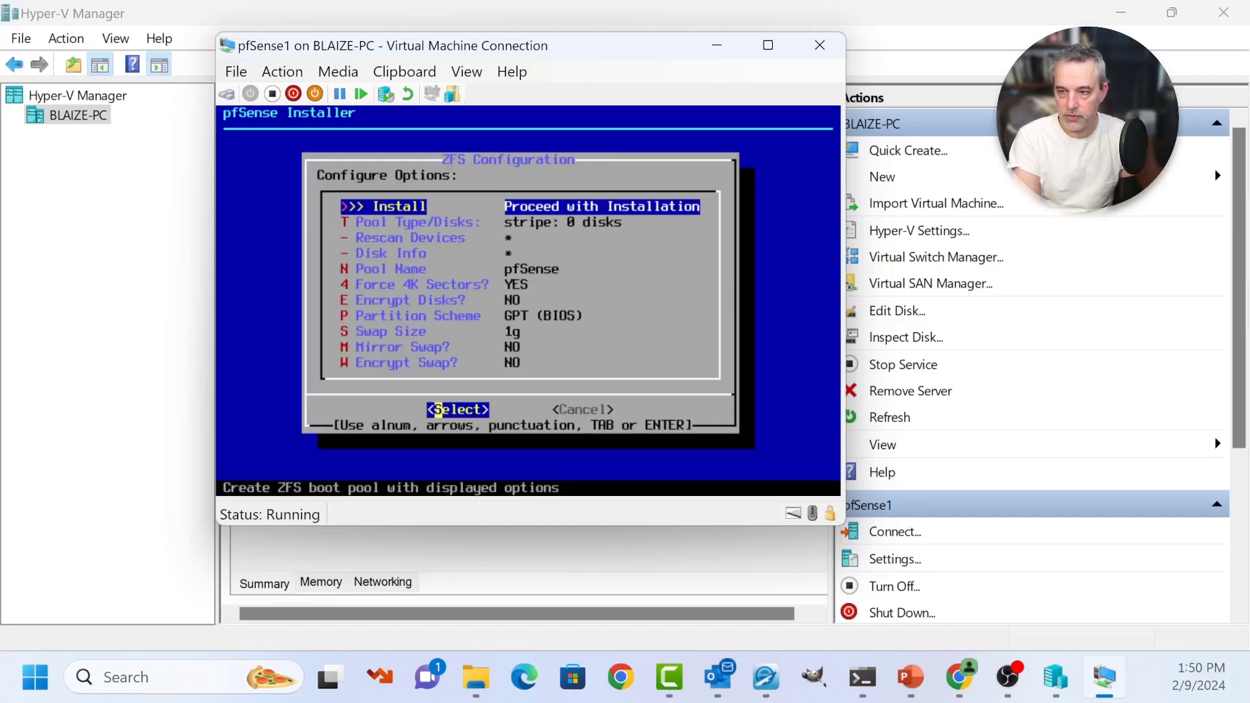
Step: Proceed with a stripe pool without redundancy, select the virtual disk and confirm the installation
key("Return")
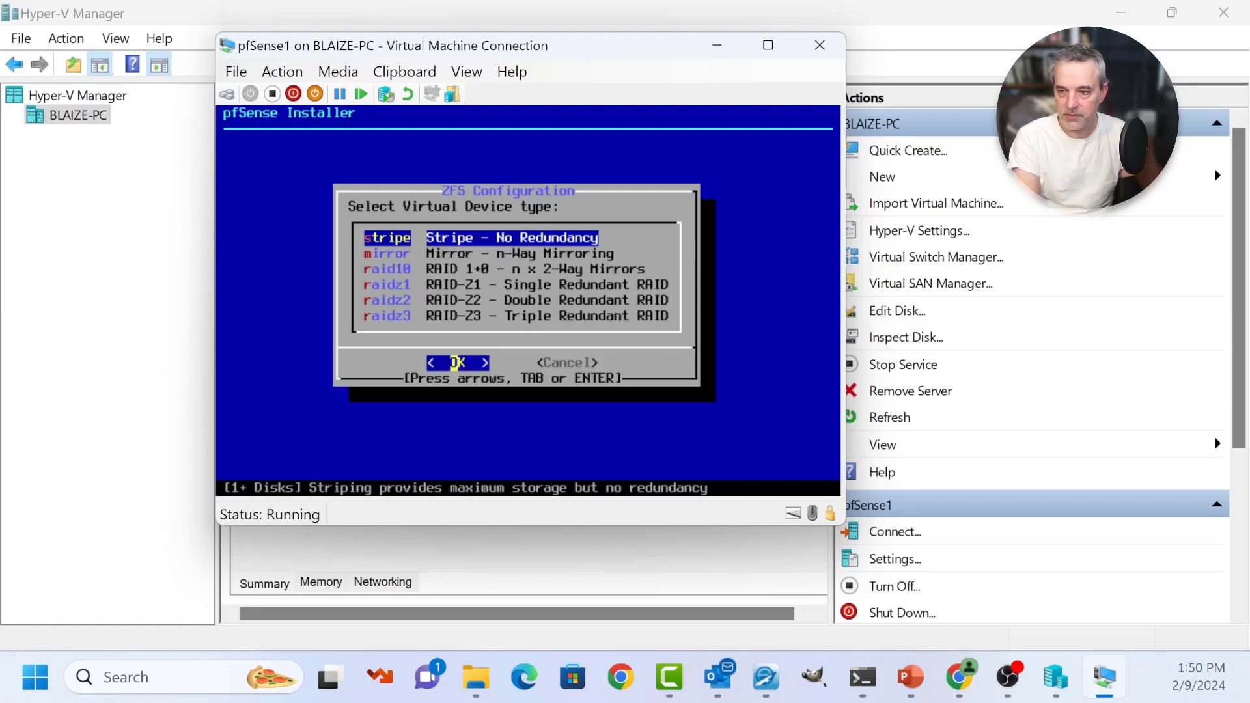
key("Return")
key("space")
key("Return")
key("Left")
key("Return")
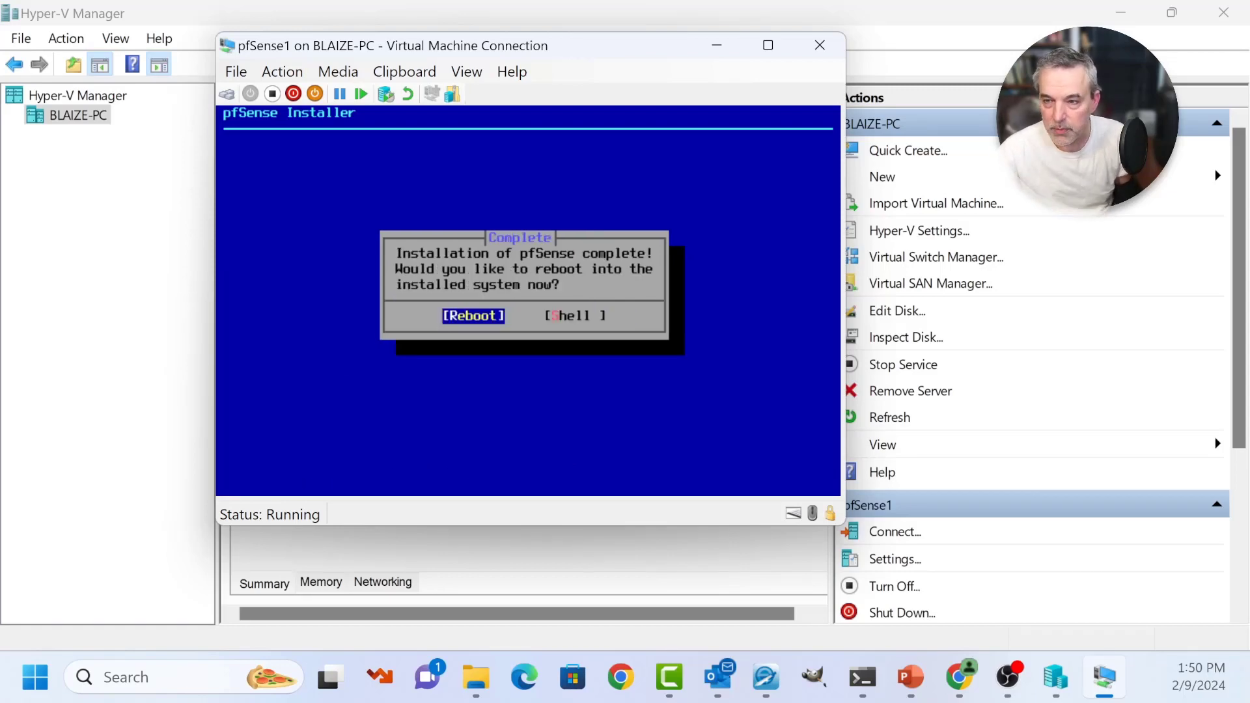
Step: Eject the pfSense ISO from the virtual DVD drive and reboot into the installed system
left_click(339, 71)
mouse_move(385, 94)
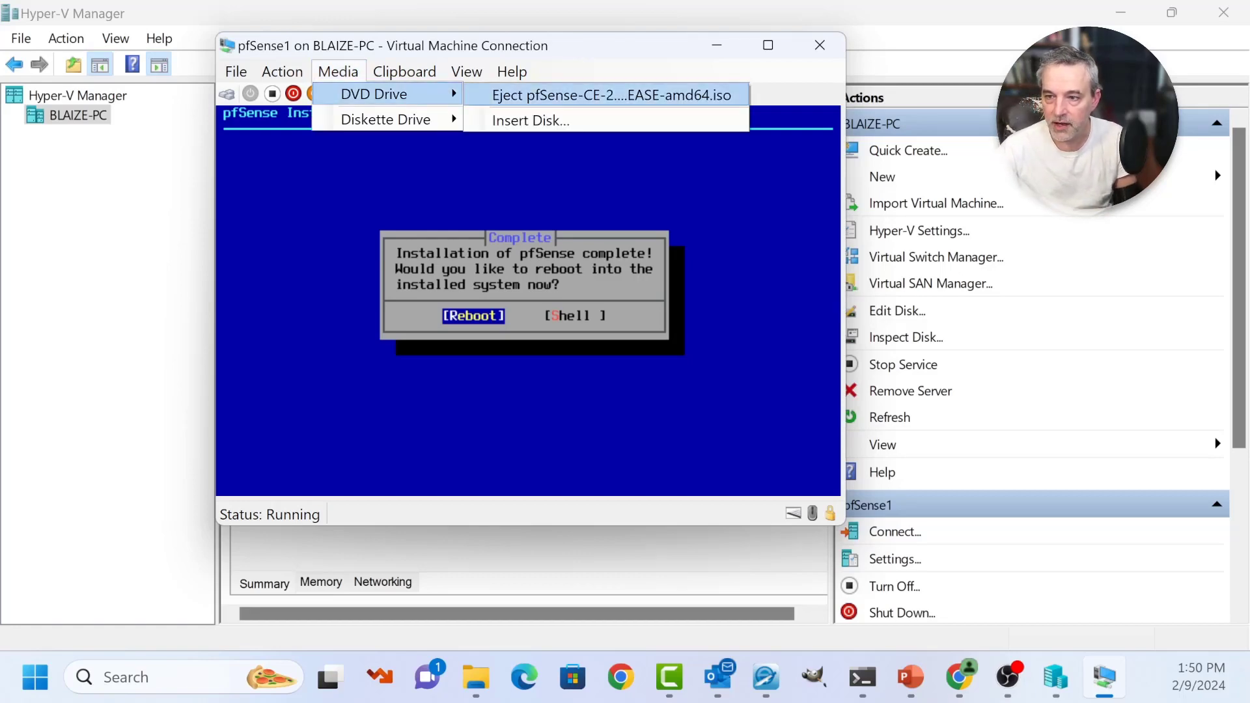
left_click(612, 95)
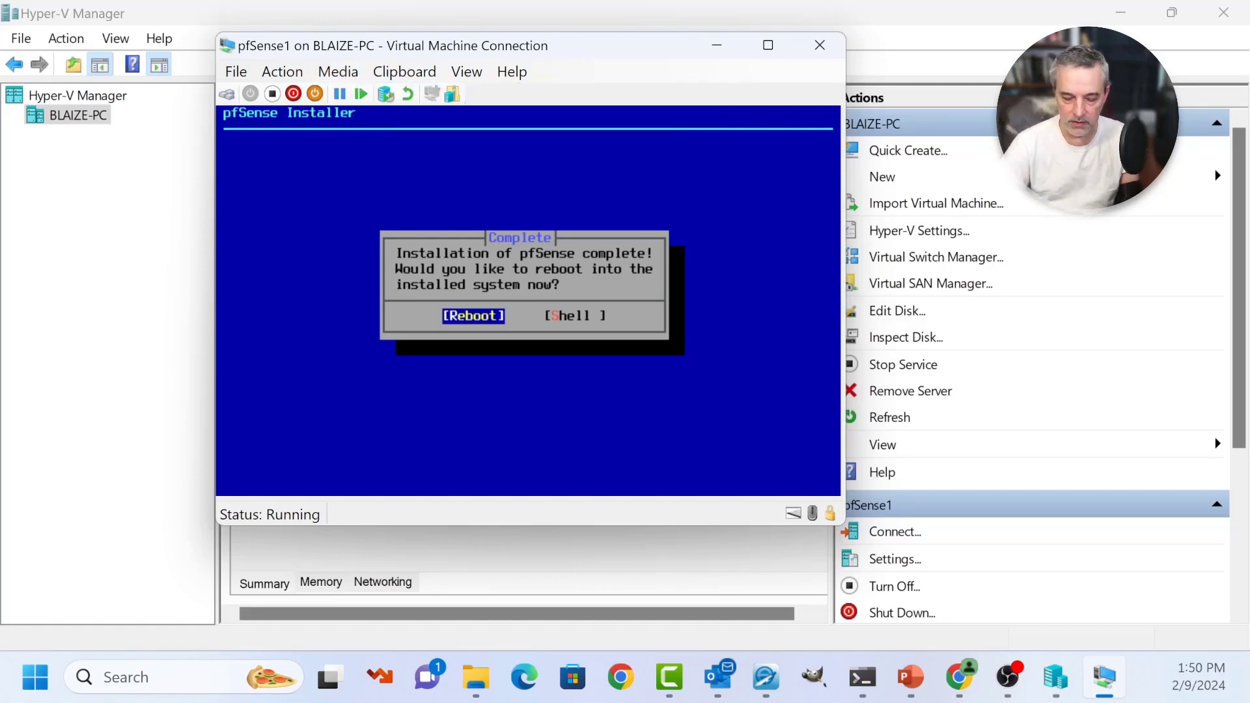
key("Return")
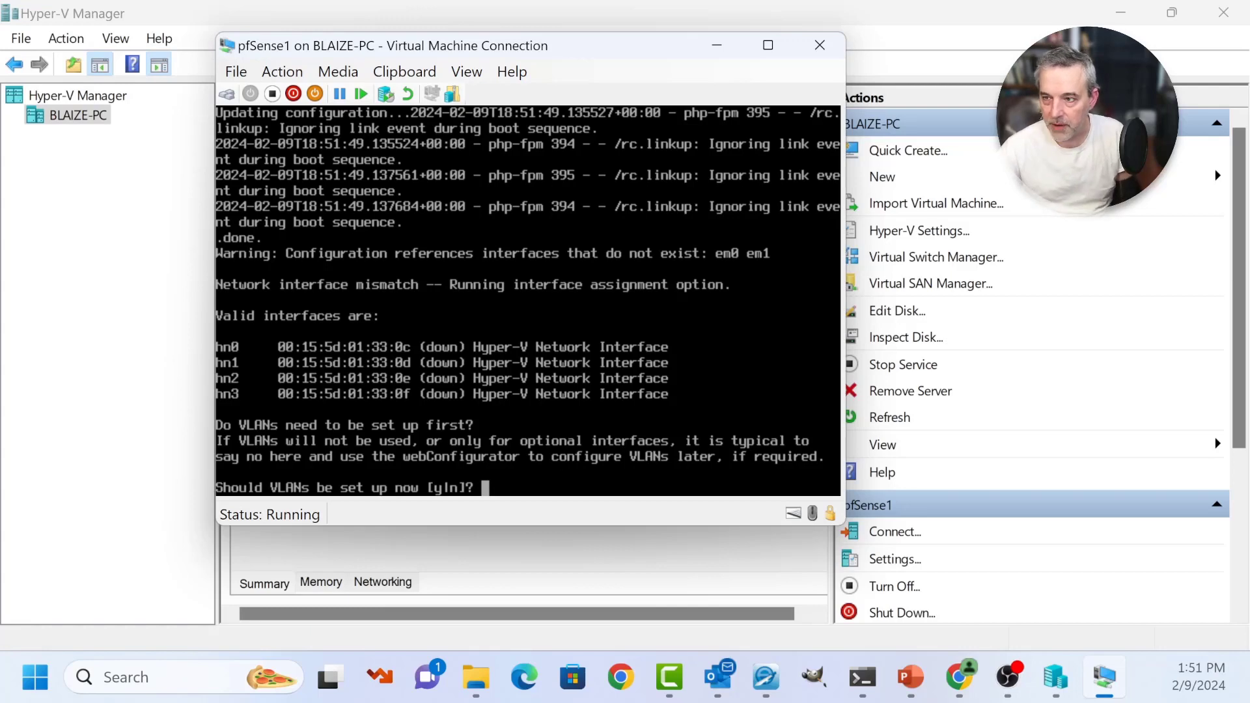
Step: Decline VLAN setup at the console prompt and assign hn0 as the WAN interface
left_click_drag(573, 52, 559, 39)
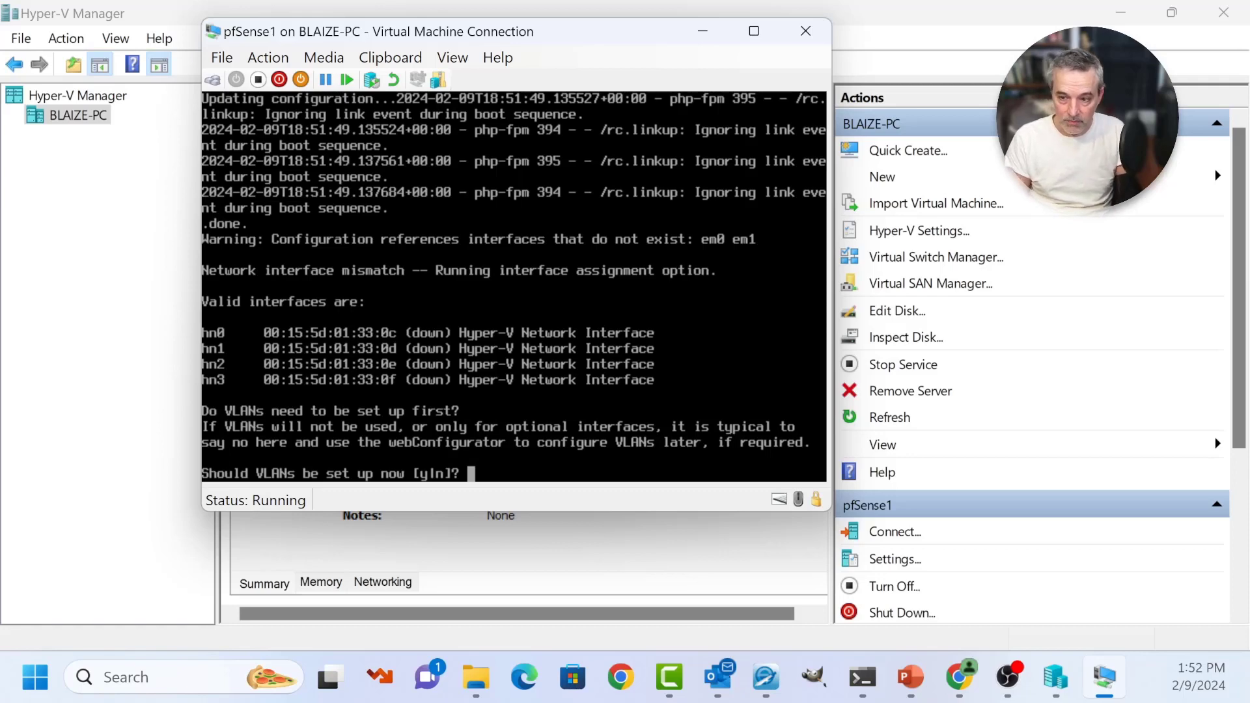
type("n")
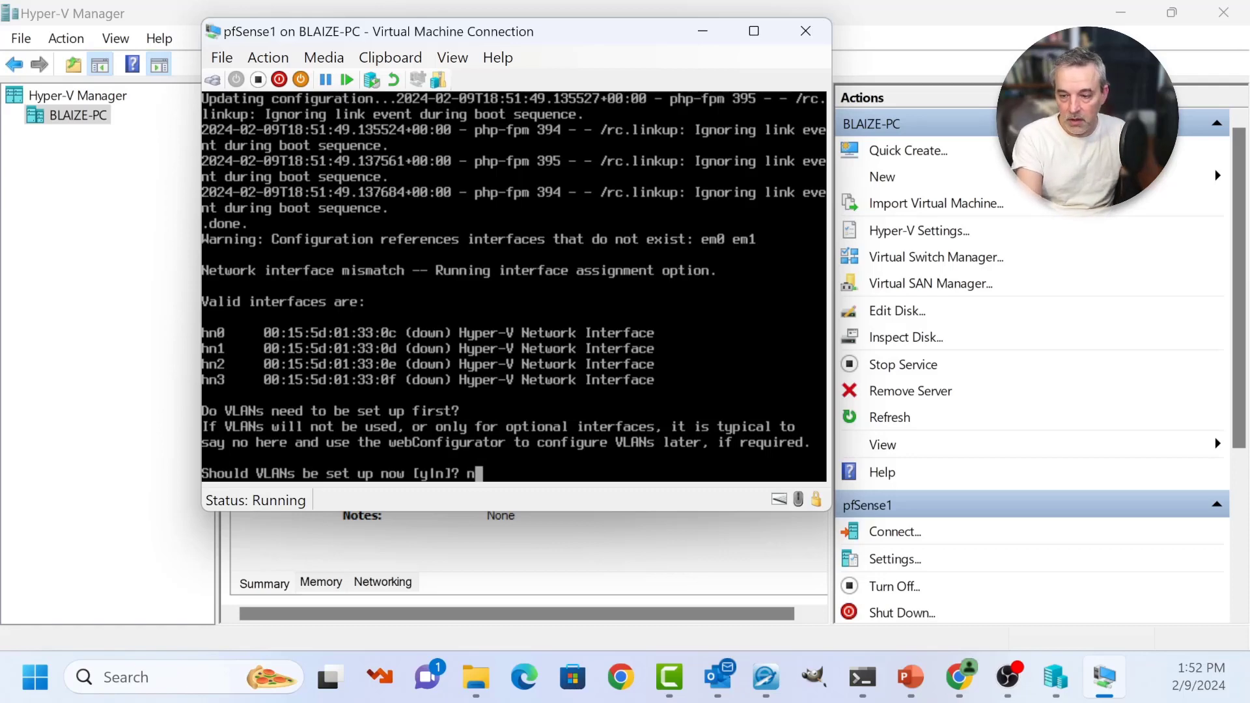
key("Return")
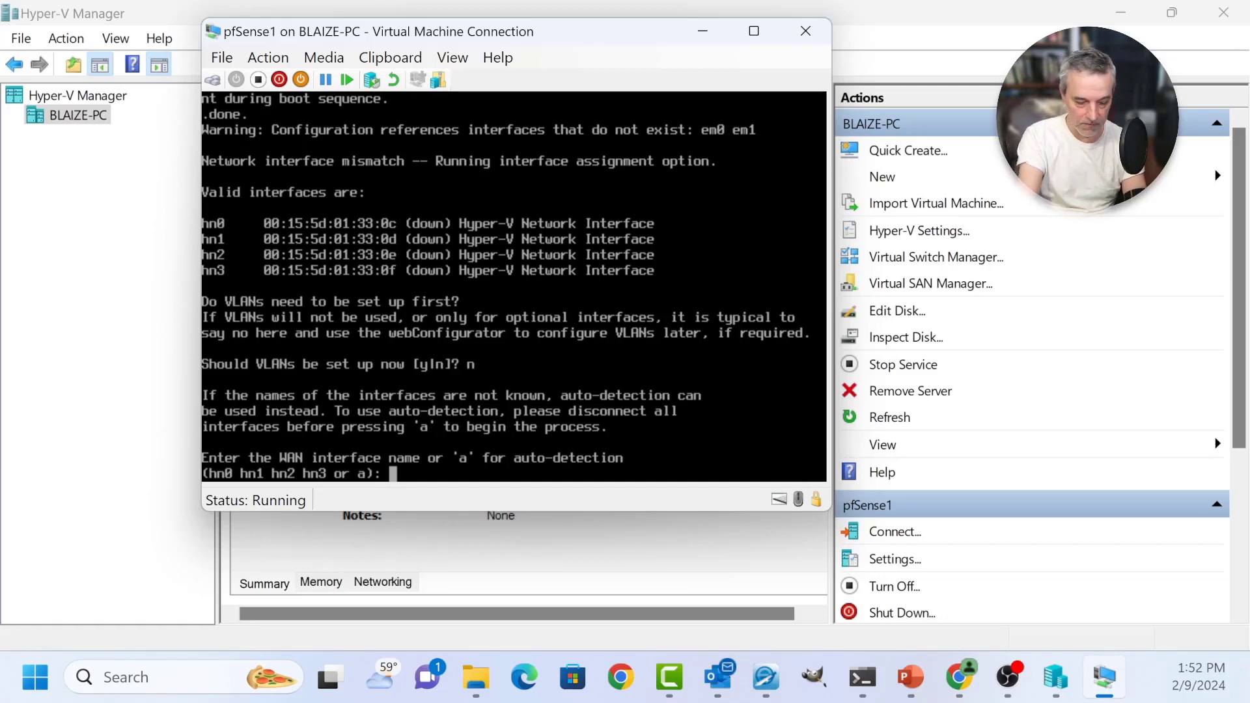
type("hn0")
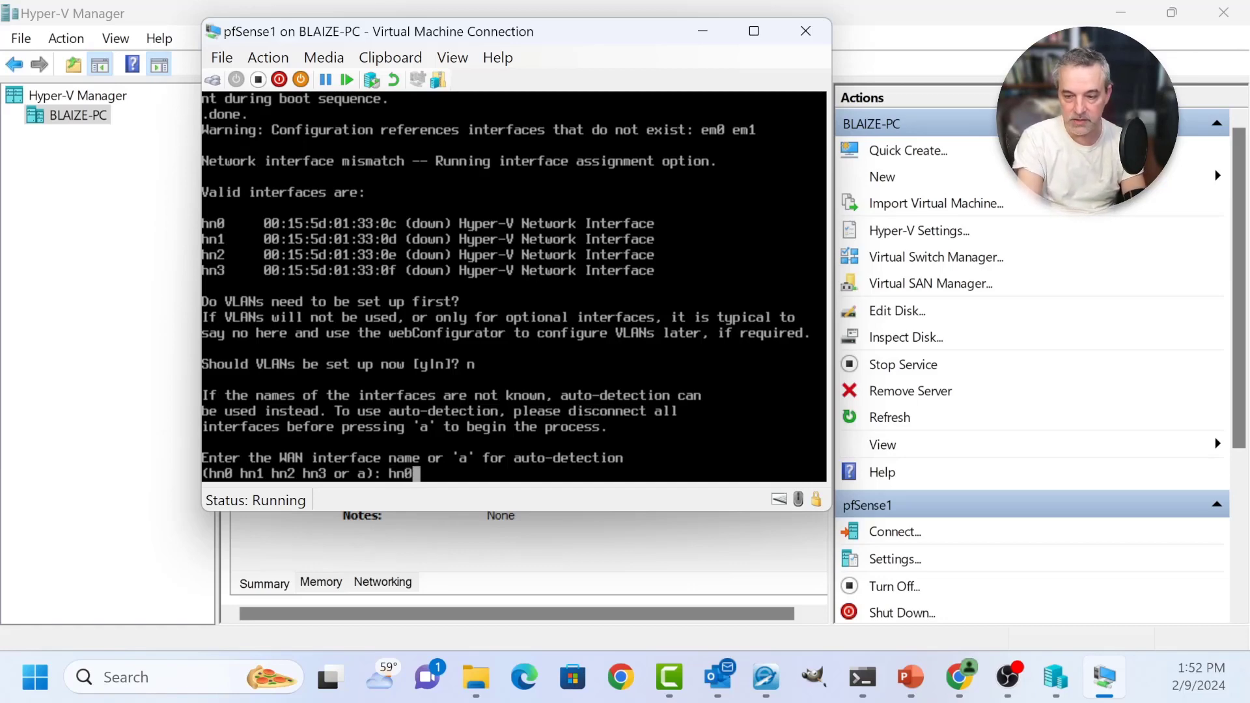
key("Return")
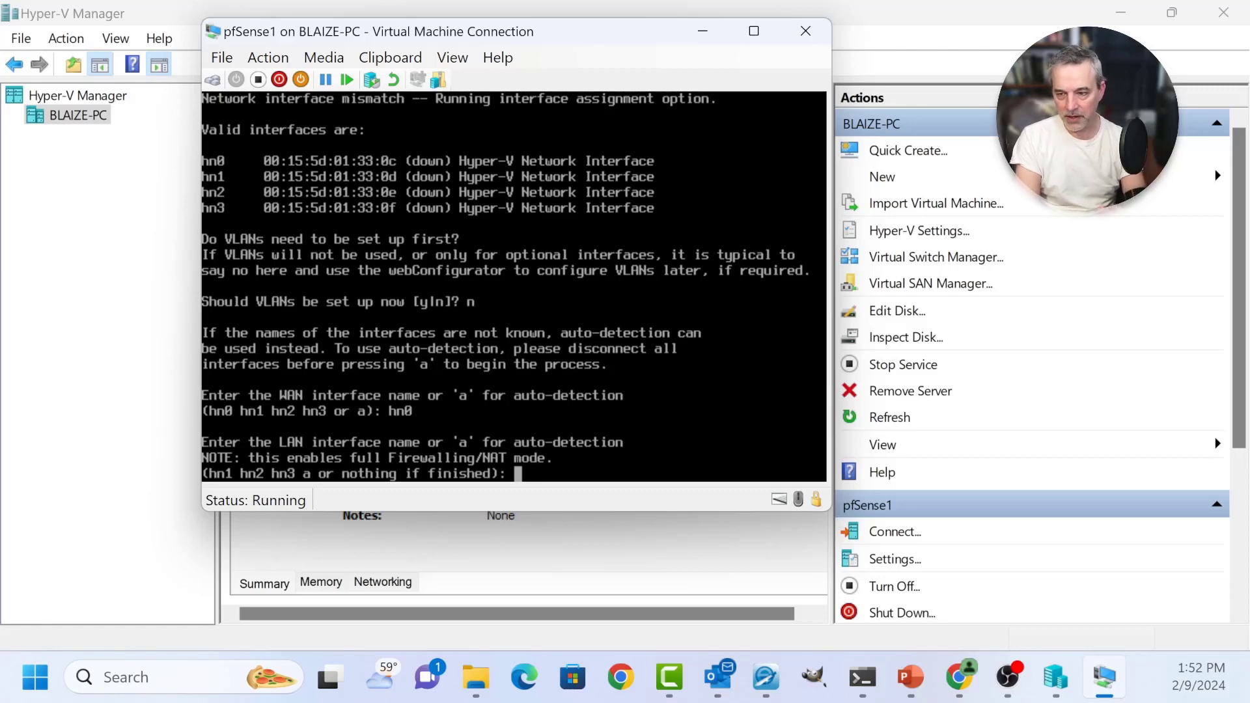
Step: Assign hn1 as the LAN interface and hn2 as the Optional 1 interface
type("hn1")
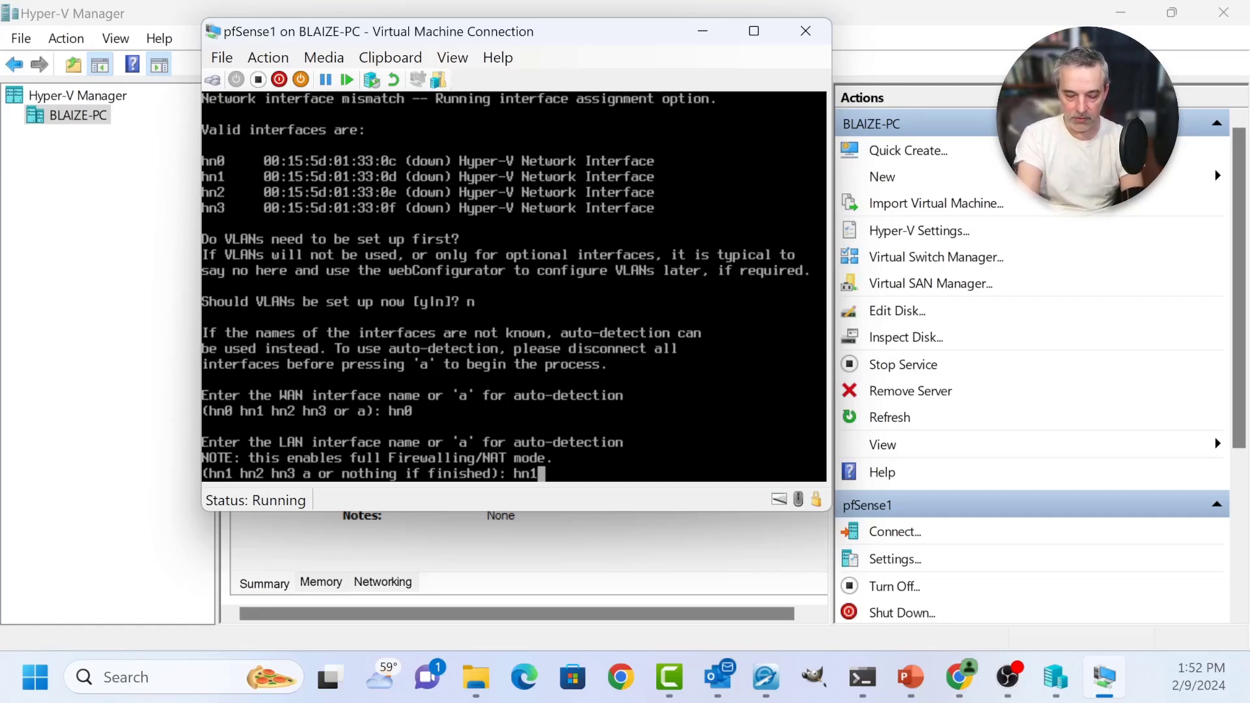
key("Return")
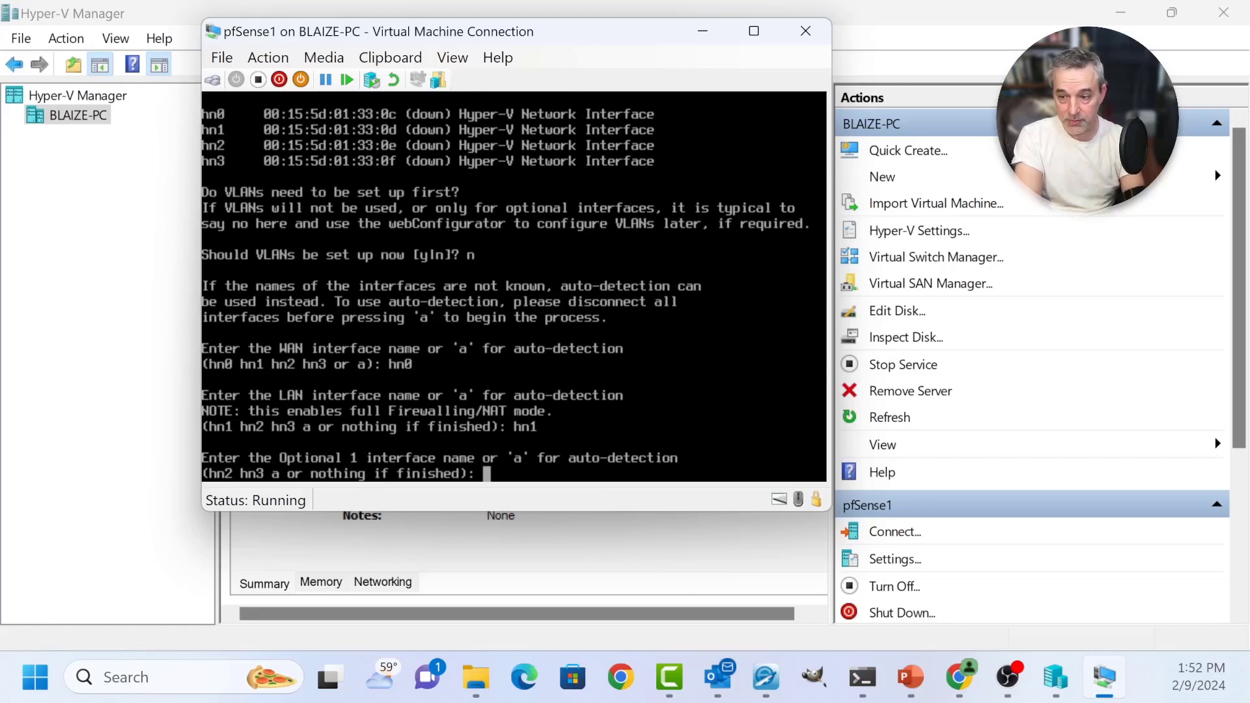
type("hn2")
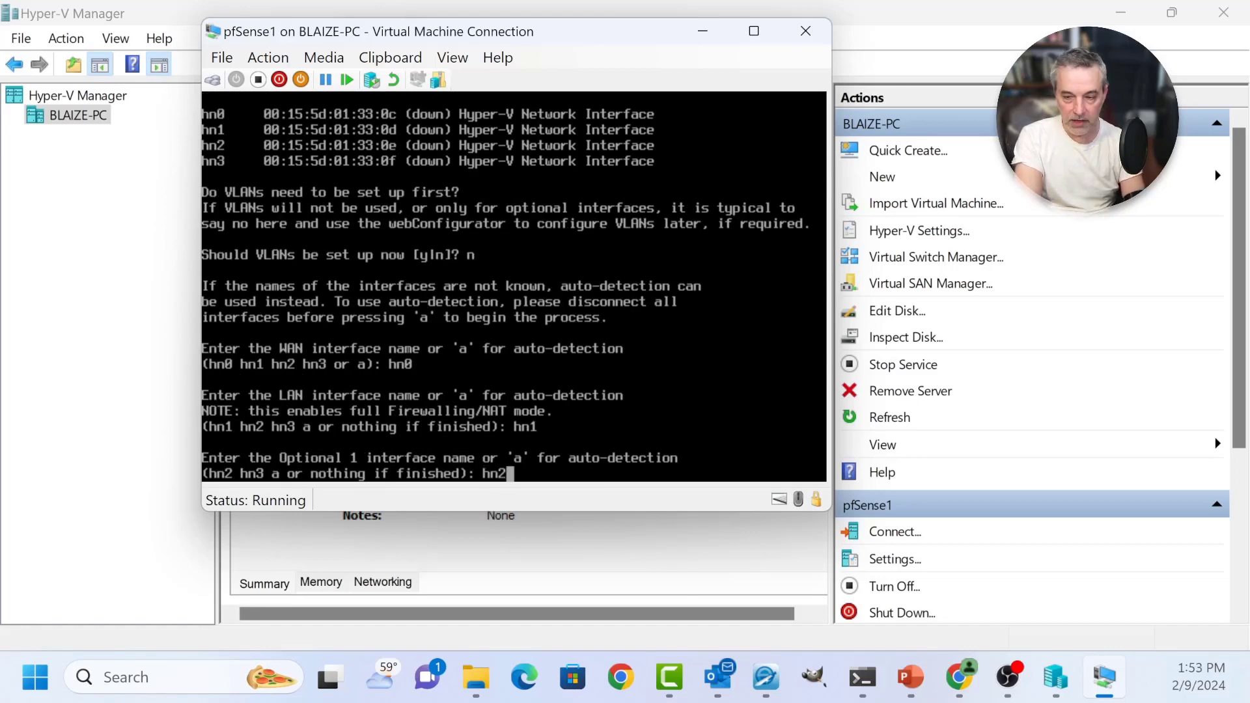
key("Return")
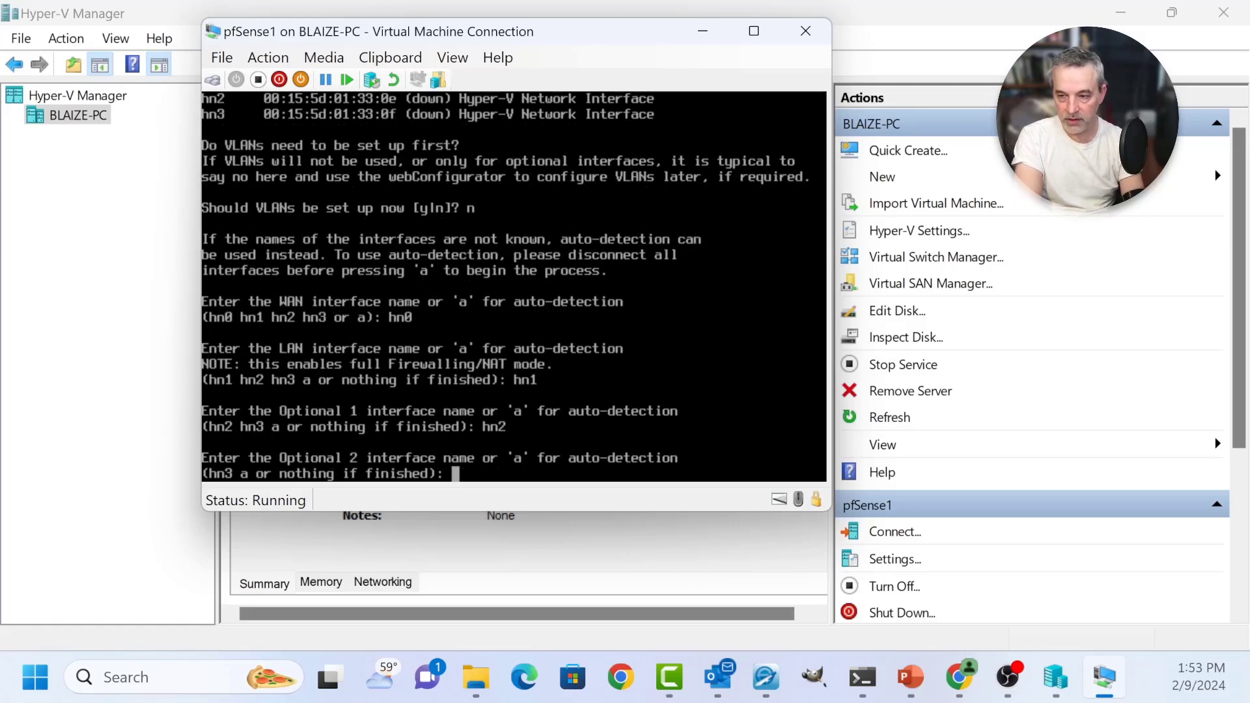
Step: Assign hn3 as the Optional 2 interface and confirm the listed interface assignments
type("hgn")
key("BackSpace")
key("BackSpace")
type("n3")
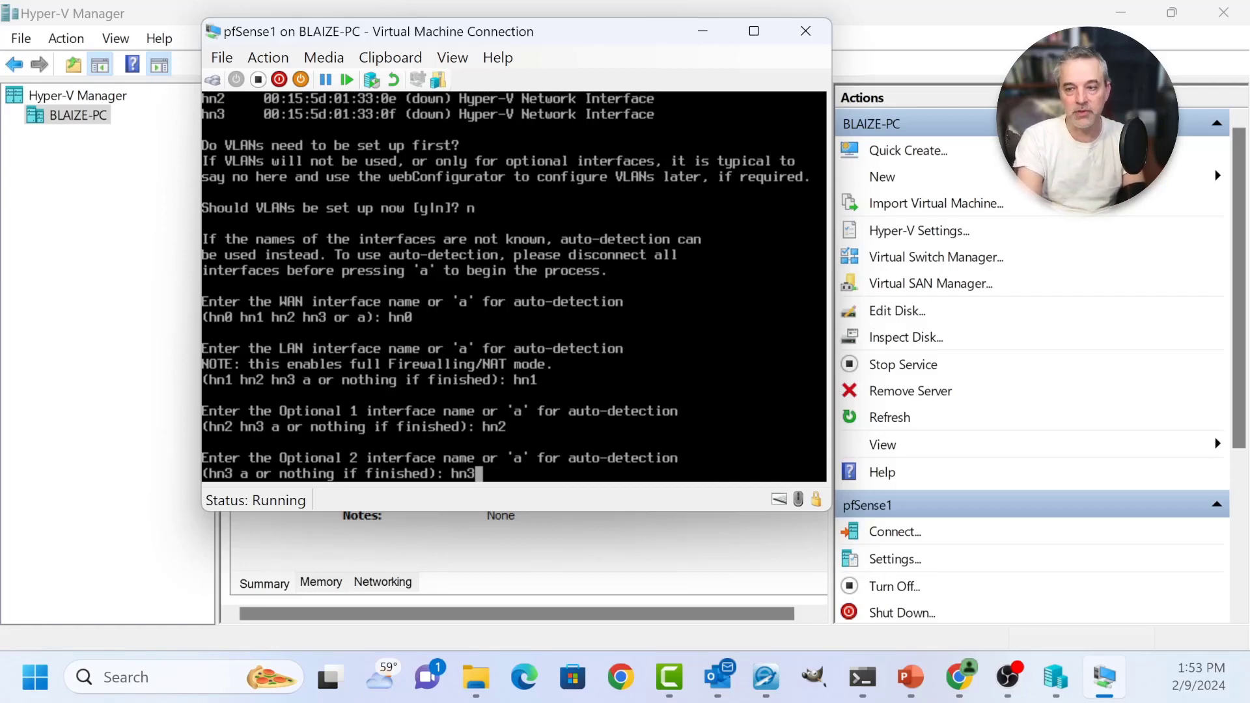
key("Return")
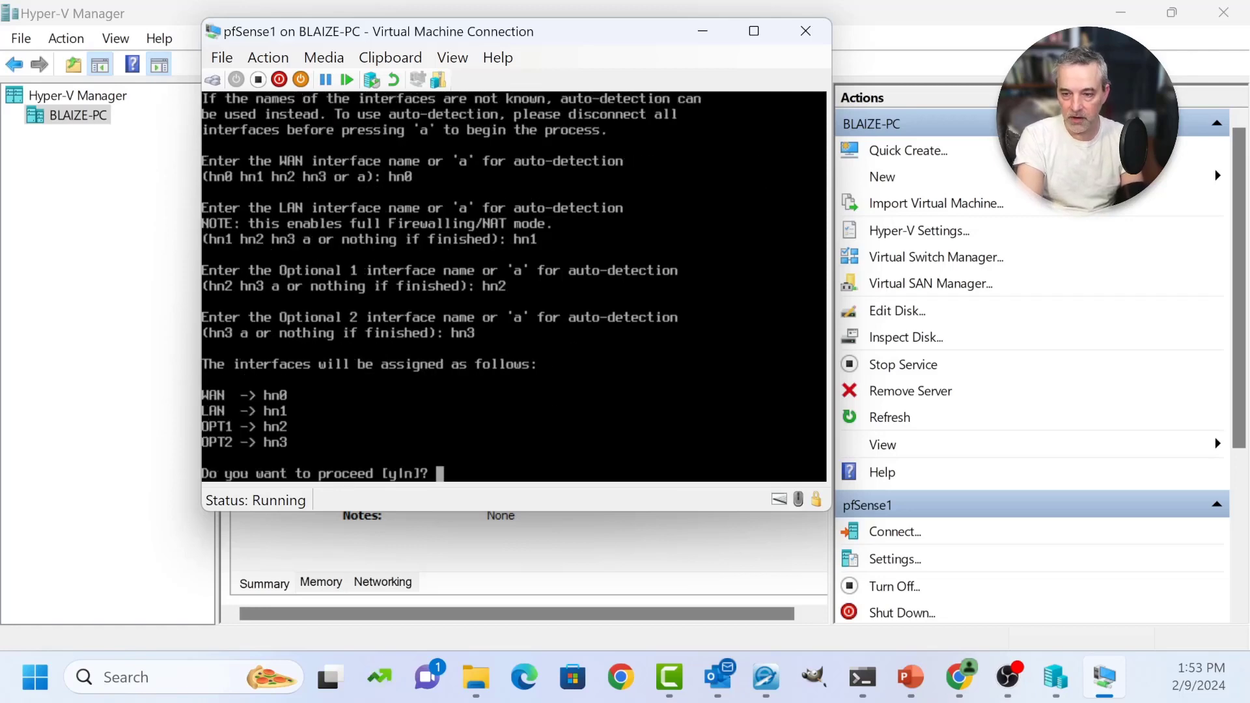
type("y")
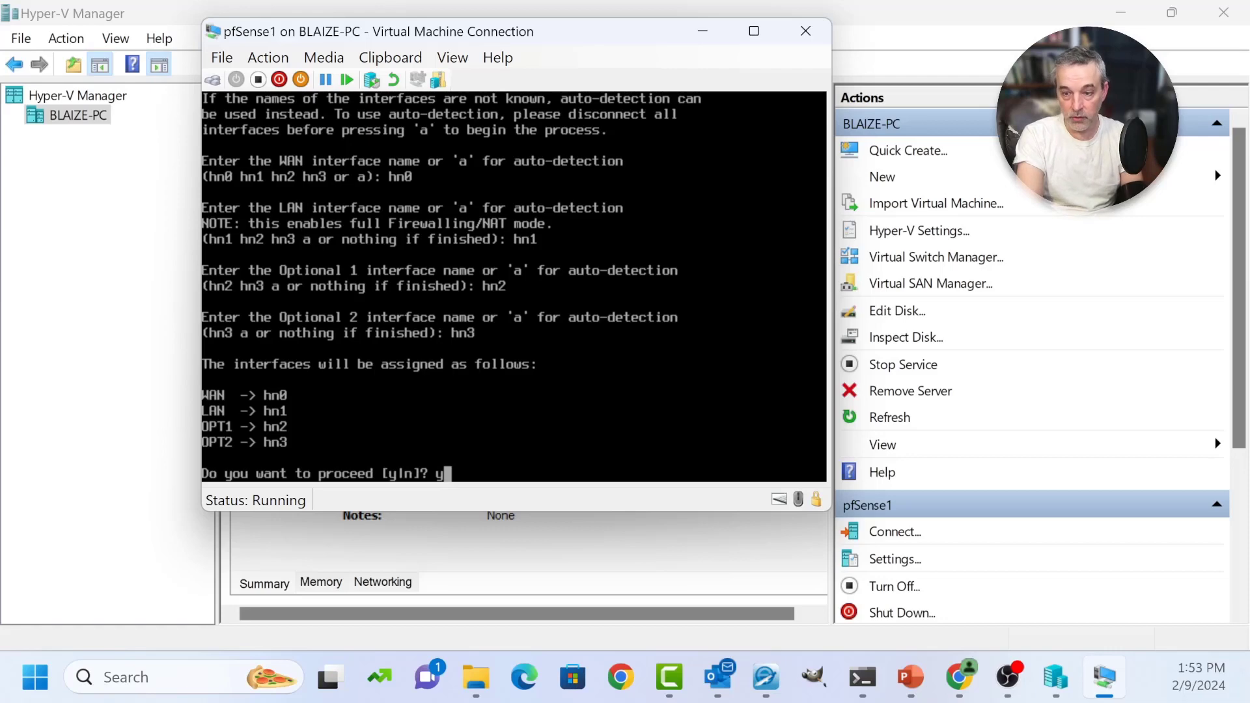
key("Return")
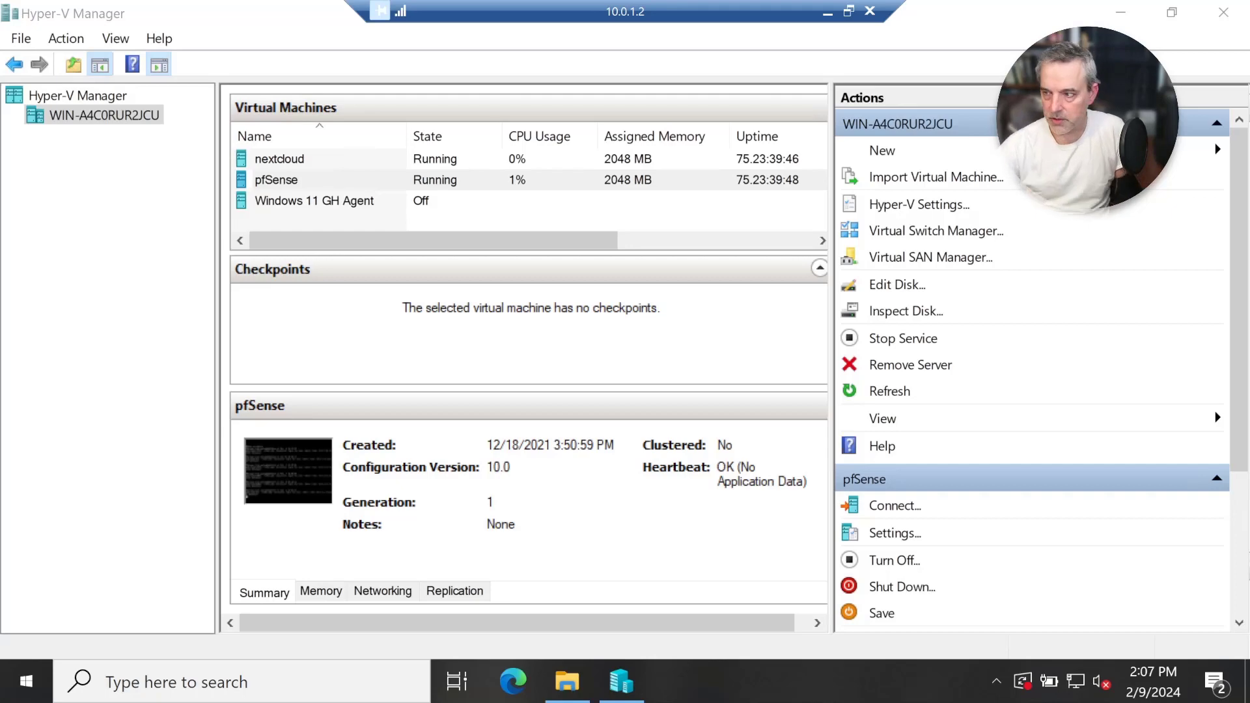
Step: Review the WAN and LAN virtual switch properties on the remote Hyper-V host, then close them without changes
left_click(937, 231)
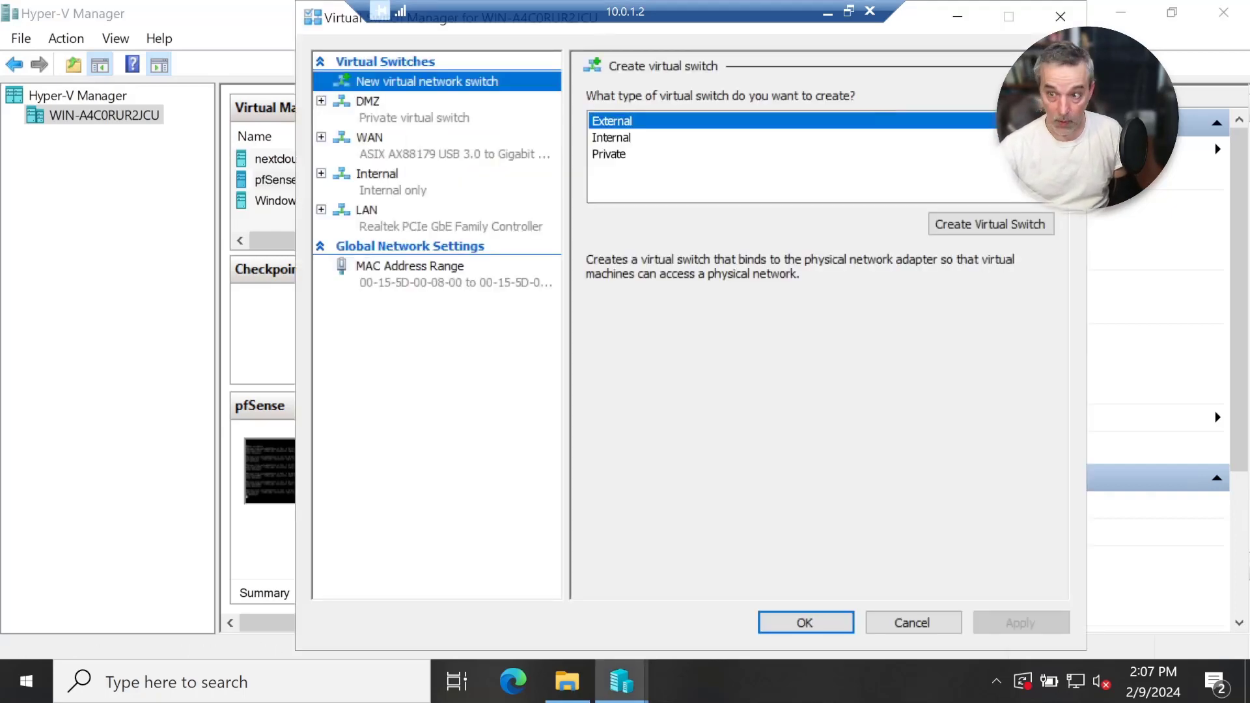
left_click(370, 138)
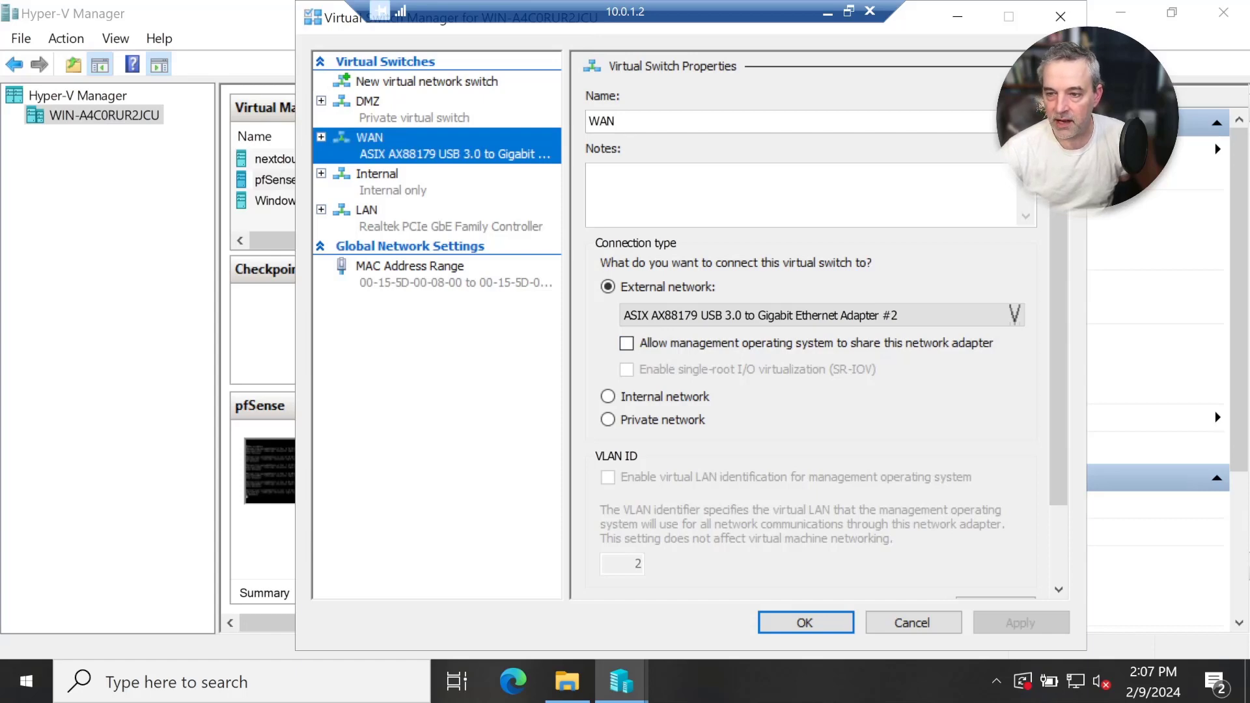
left_click(398, 218)
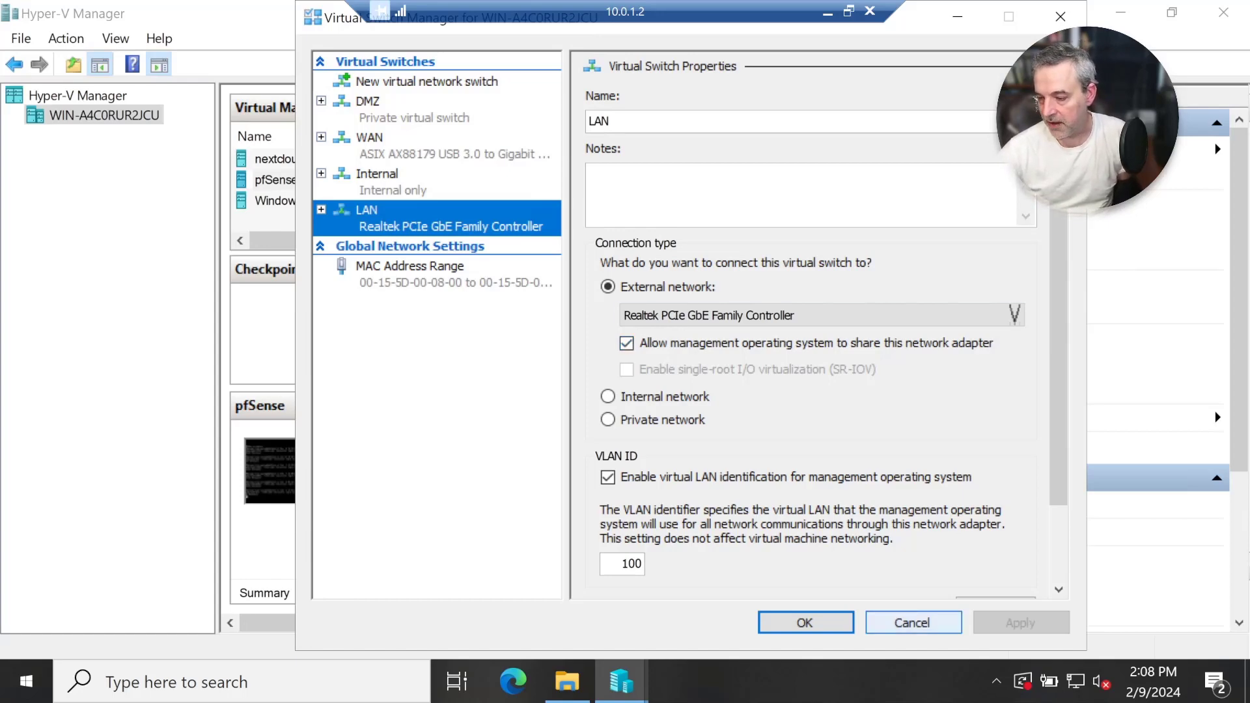
left_click(912, 623)
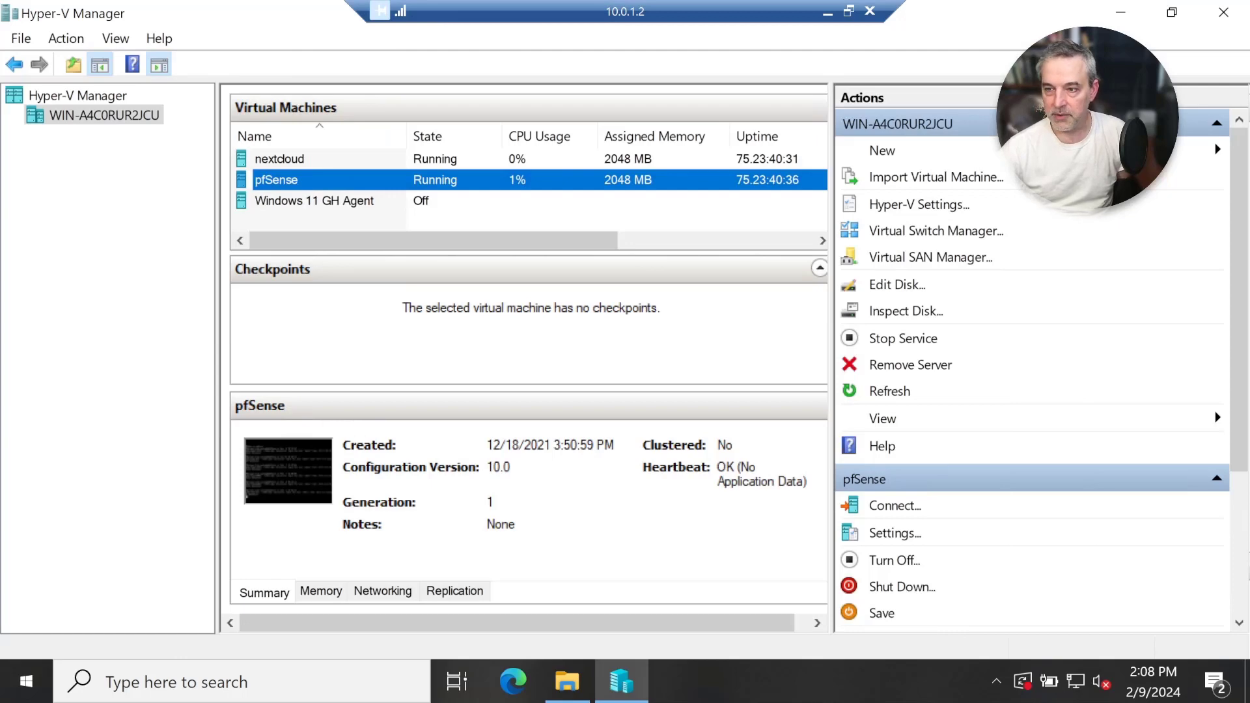
Step: Open the settings of the running pfSense virtual machine and review its memory and processor configuration
right_click(332, 181)
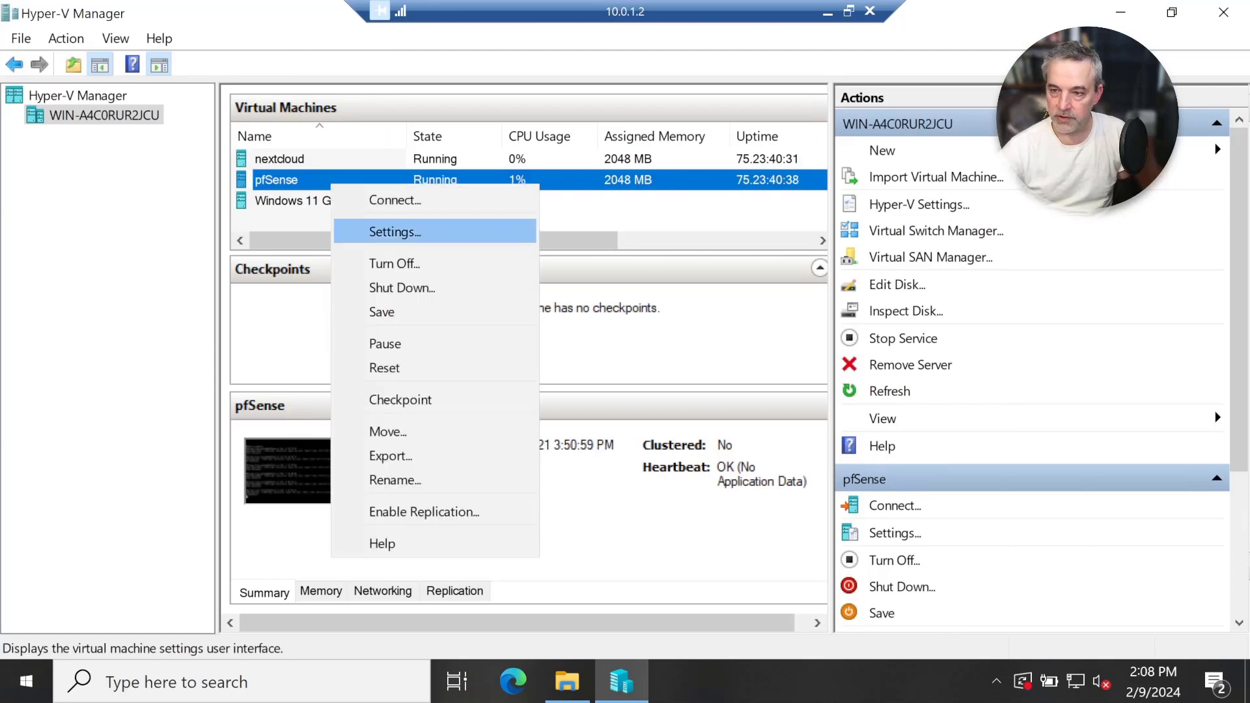
left_click(377, 230)
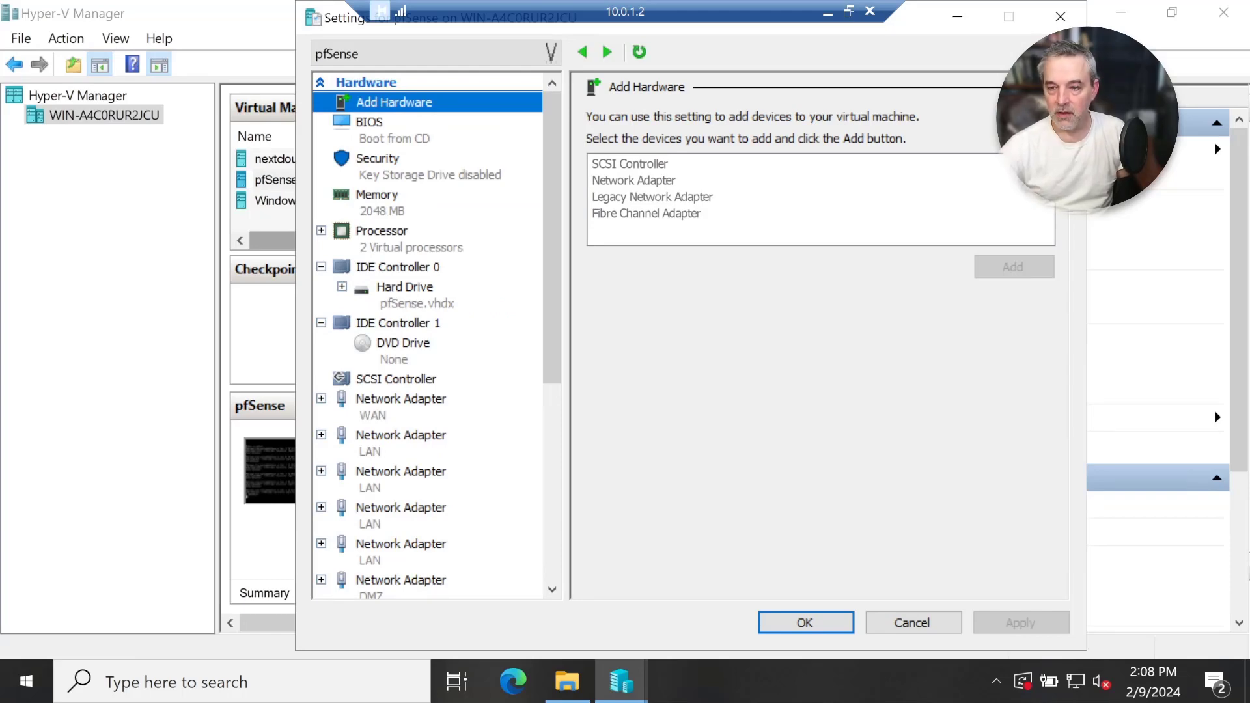
left_click(378, 196)
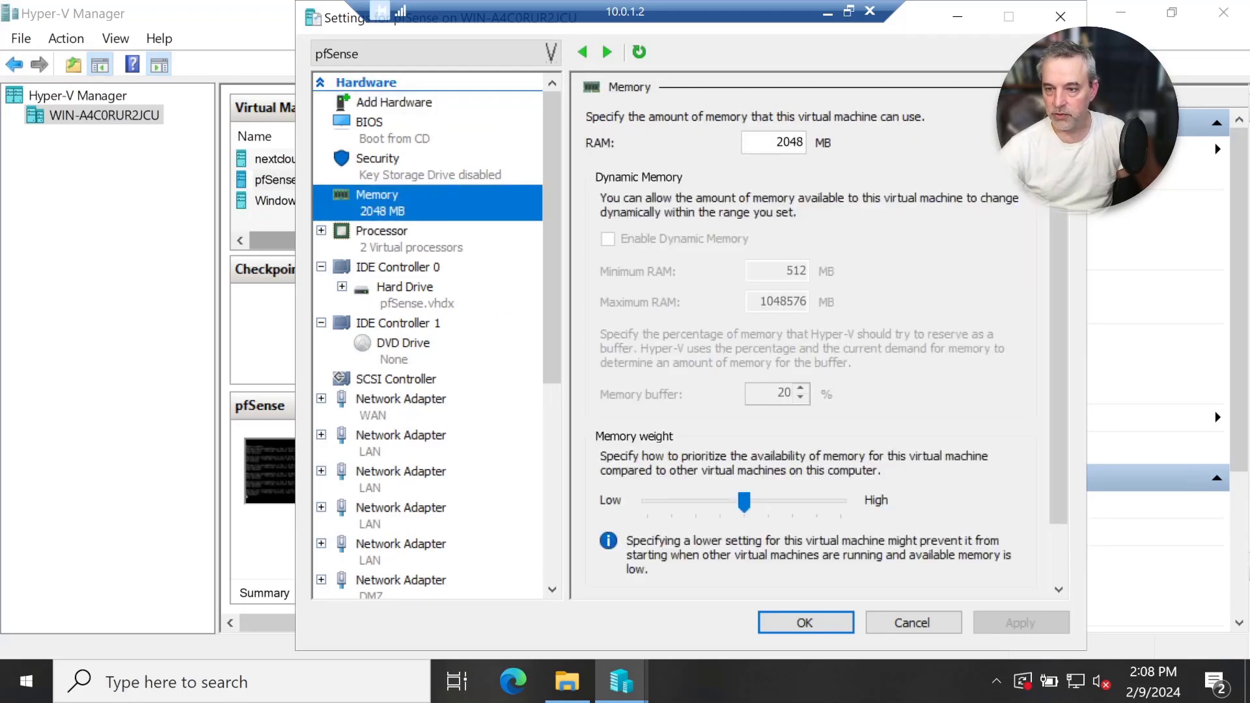
left_click(381, 232)
scroll(427, 335, "down", 5)
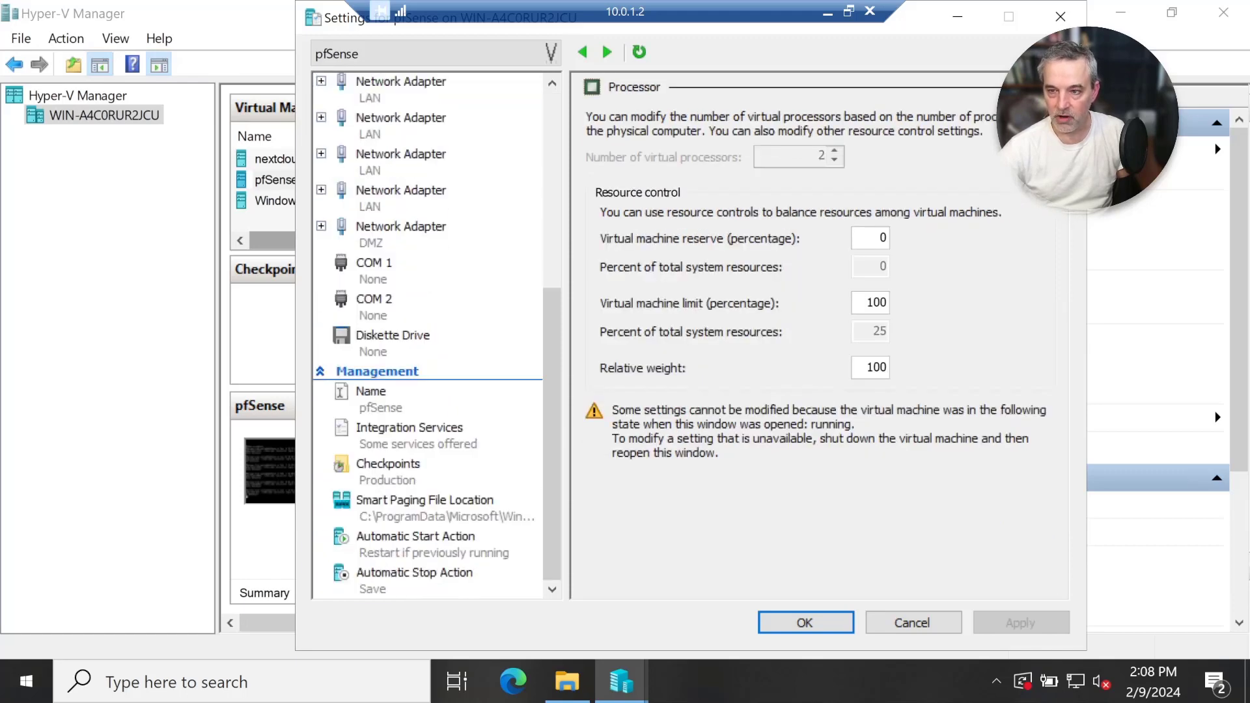
scroll(427, 336, "up", 3)
left_click_drag(552, 330, 552, 350)
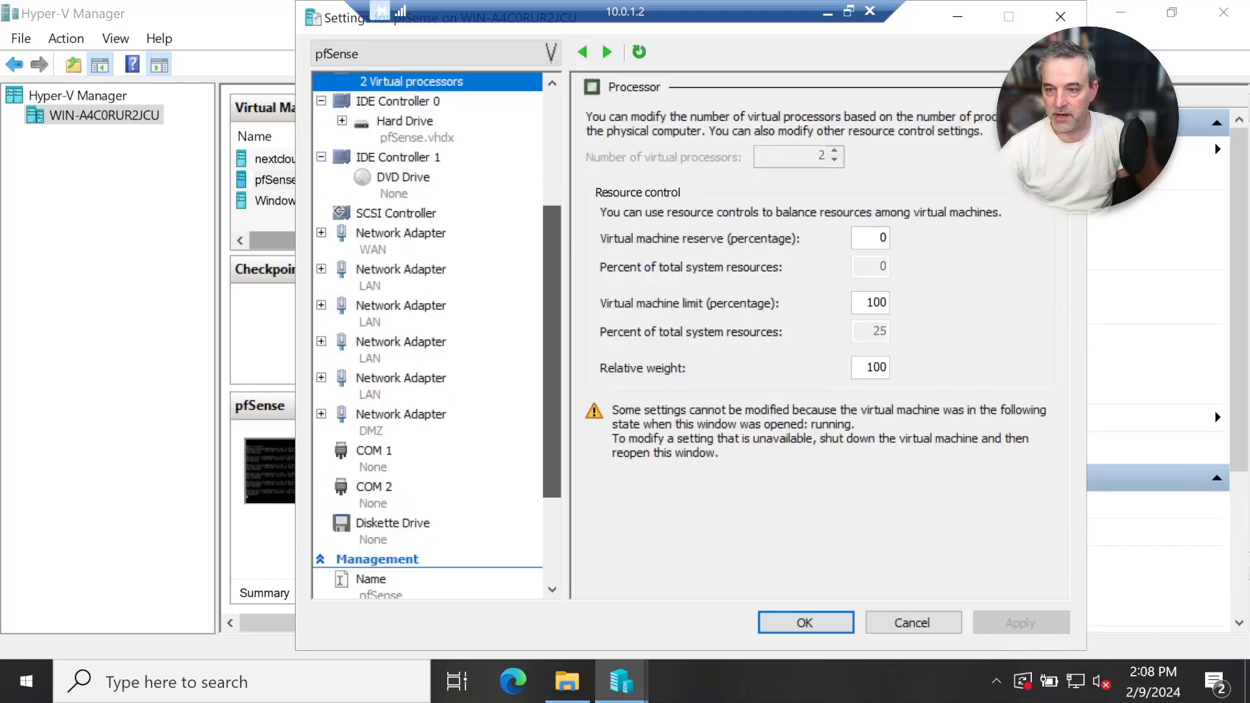
Step: Inspect the virtual switch and VLAN ID of the WAN, LAN and DMZ network adapters, then close the settings without changes
left_click(401, 196)
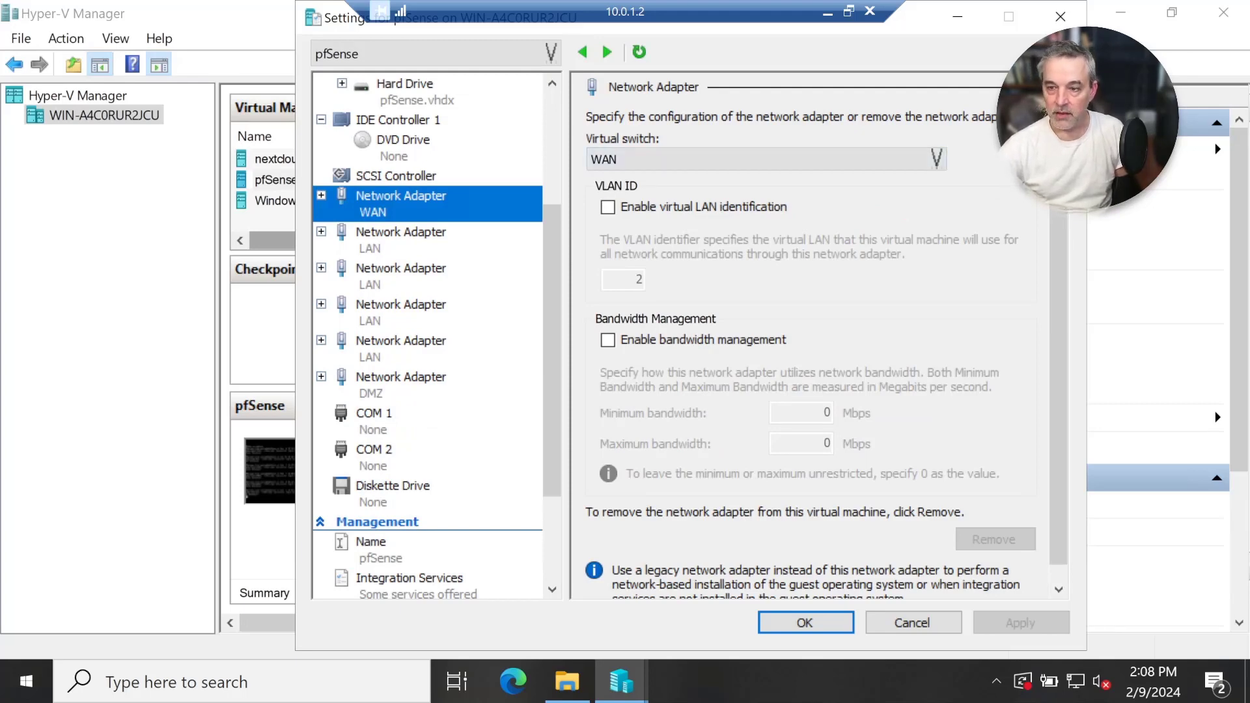
left_click(400, 233)
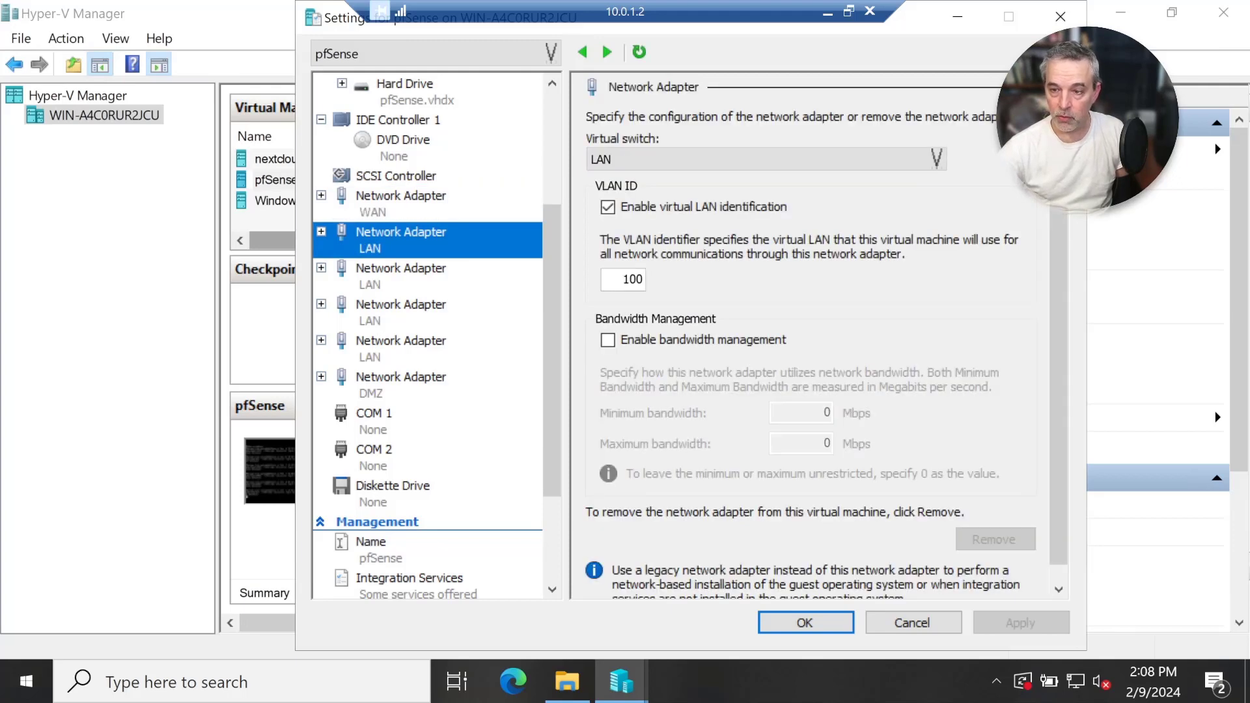
key("Down")
key("Down")
key("Down")
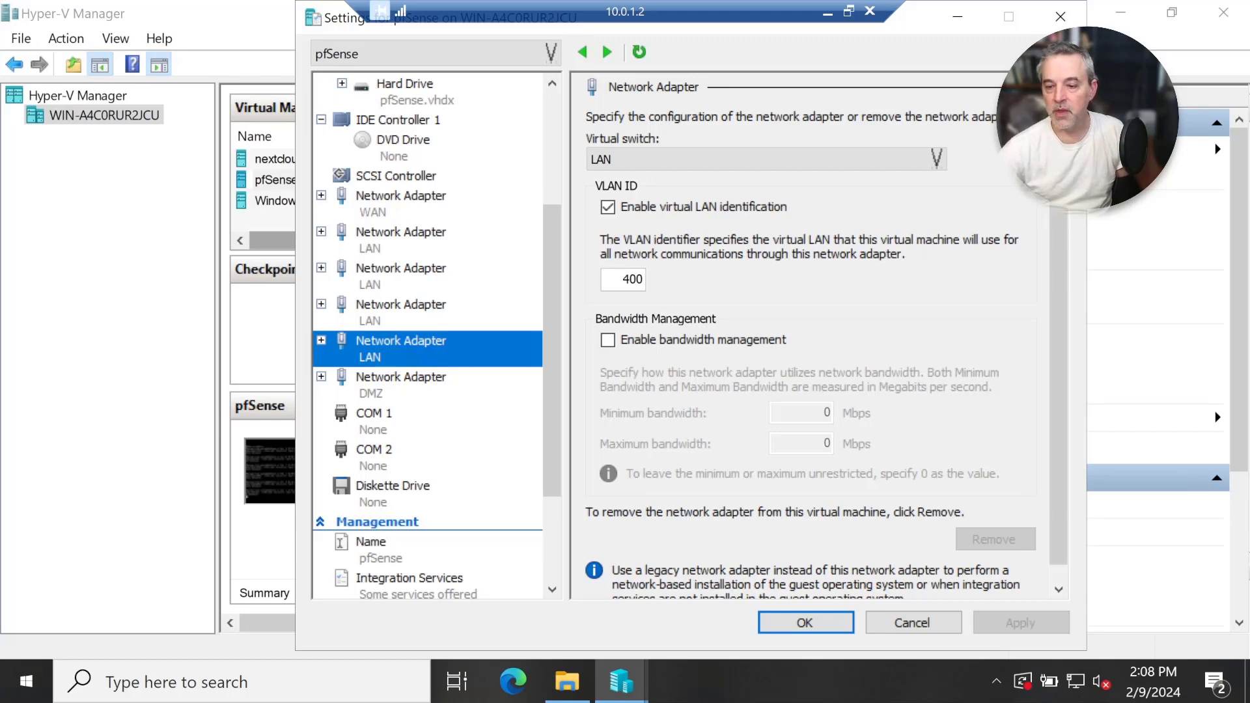
left_click(401, 385)
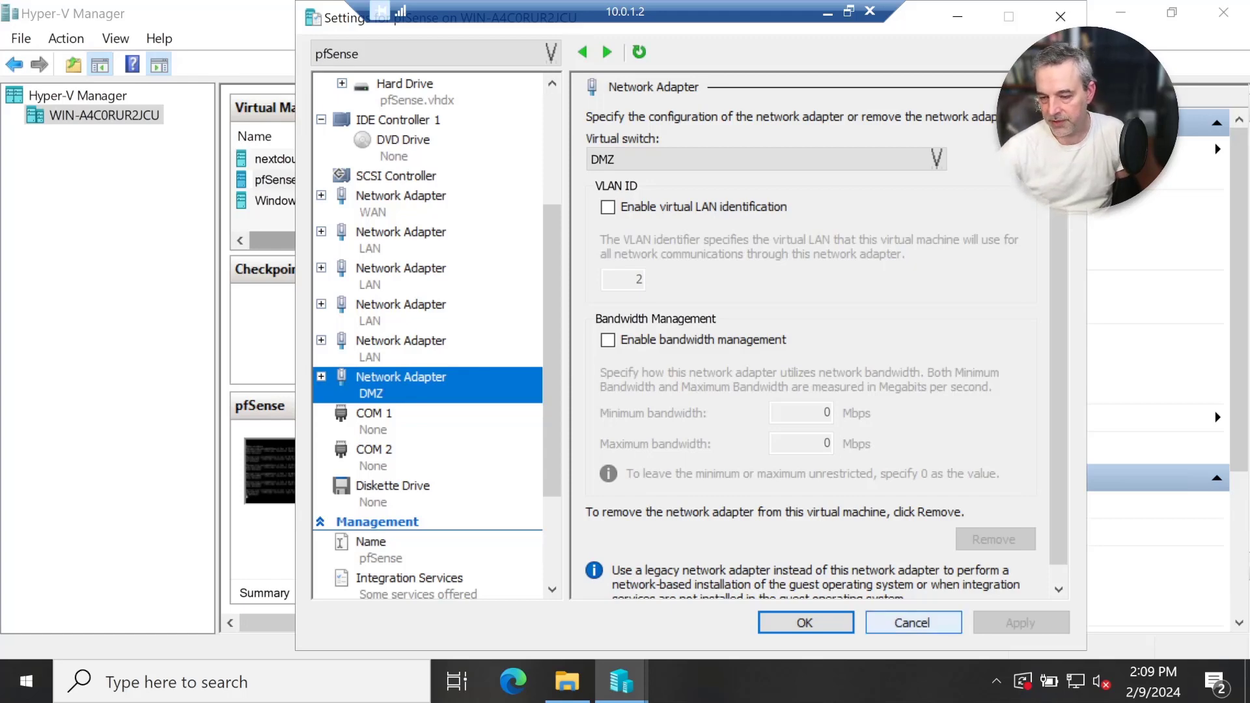
left_click(913, 622)
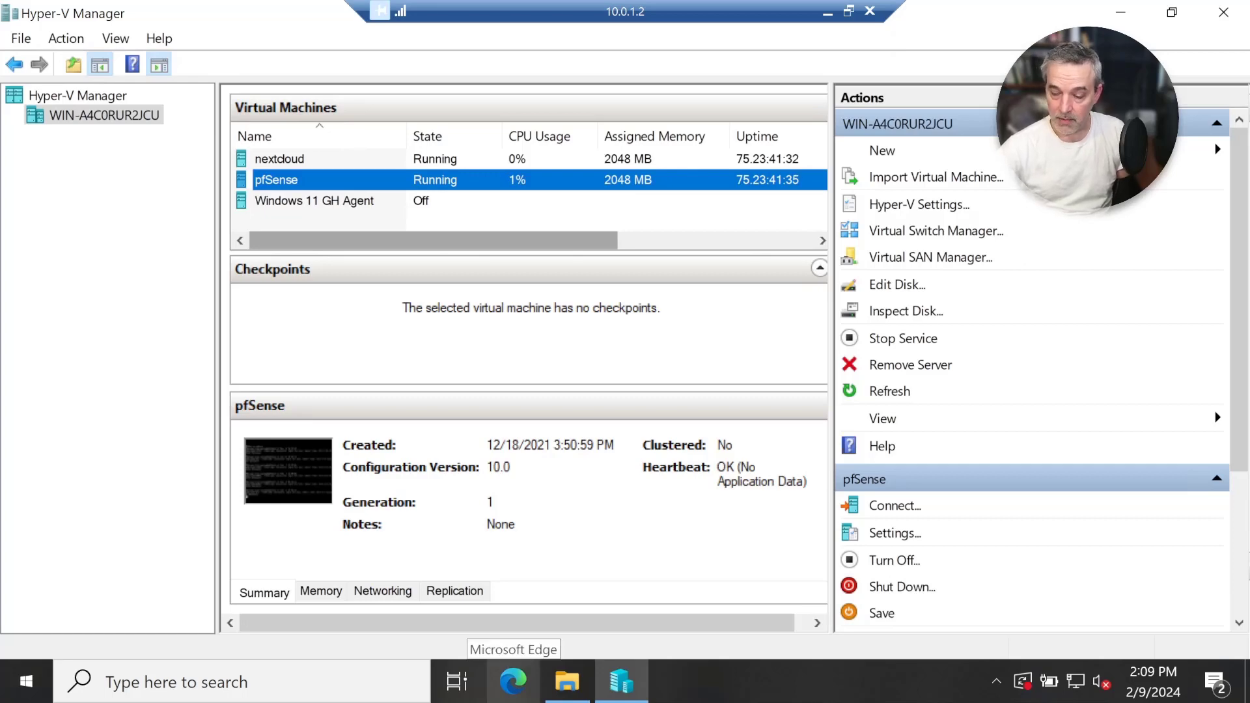
Step: Switch to Microsoft Edge, open the pfSense web interface at 10.0.1.1 and sign in as admin with the account password
left_click(512, 681)
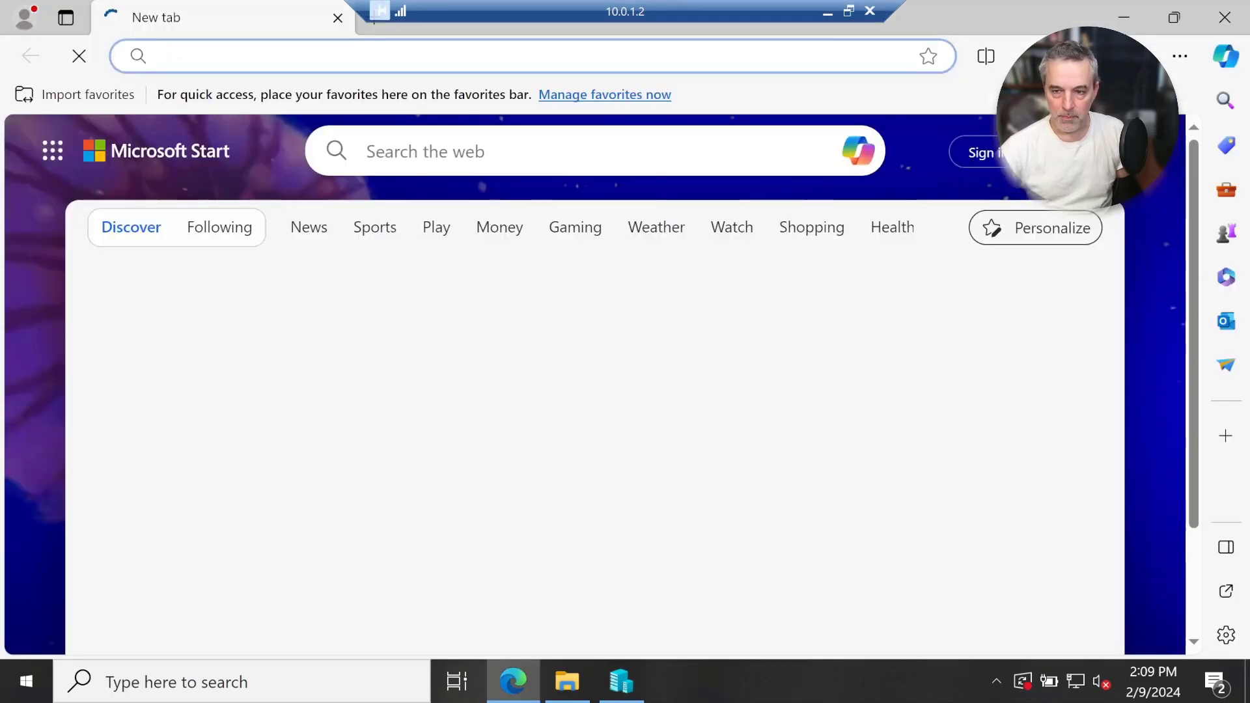
type("10")
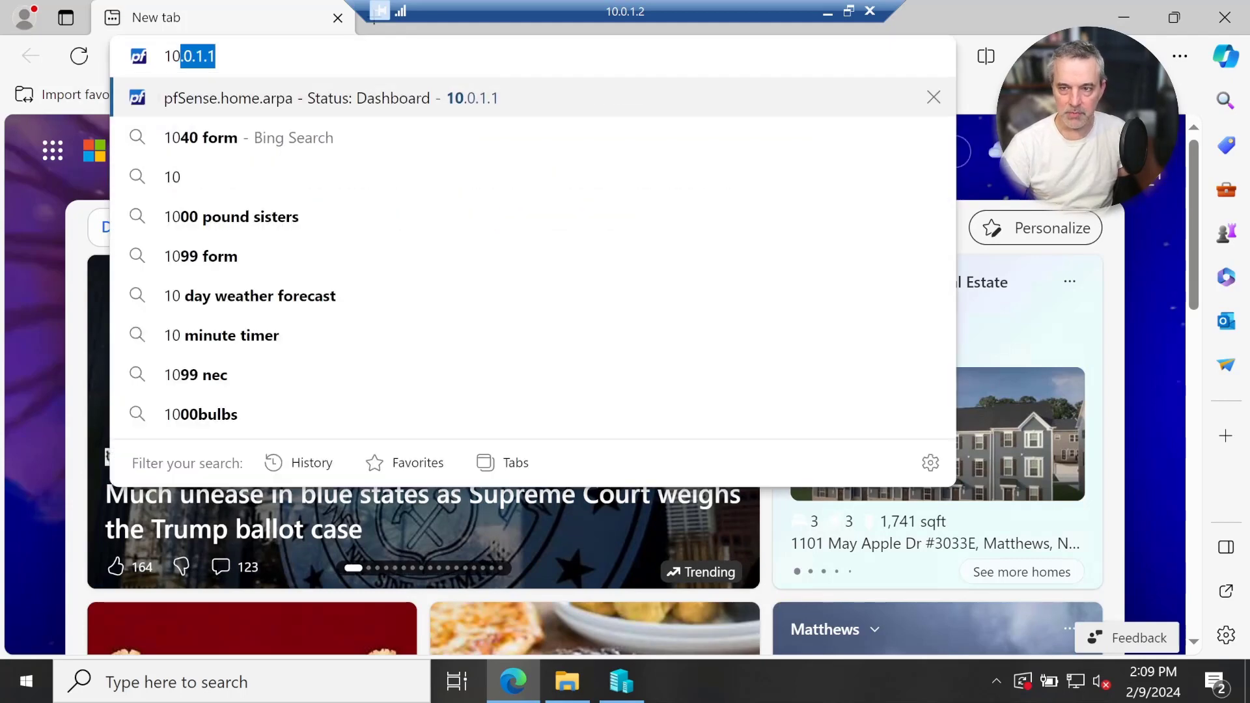
key("Return")
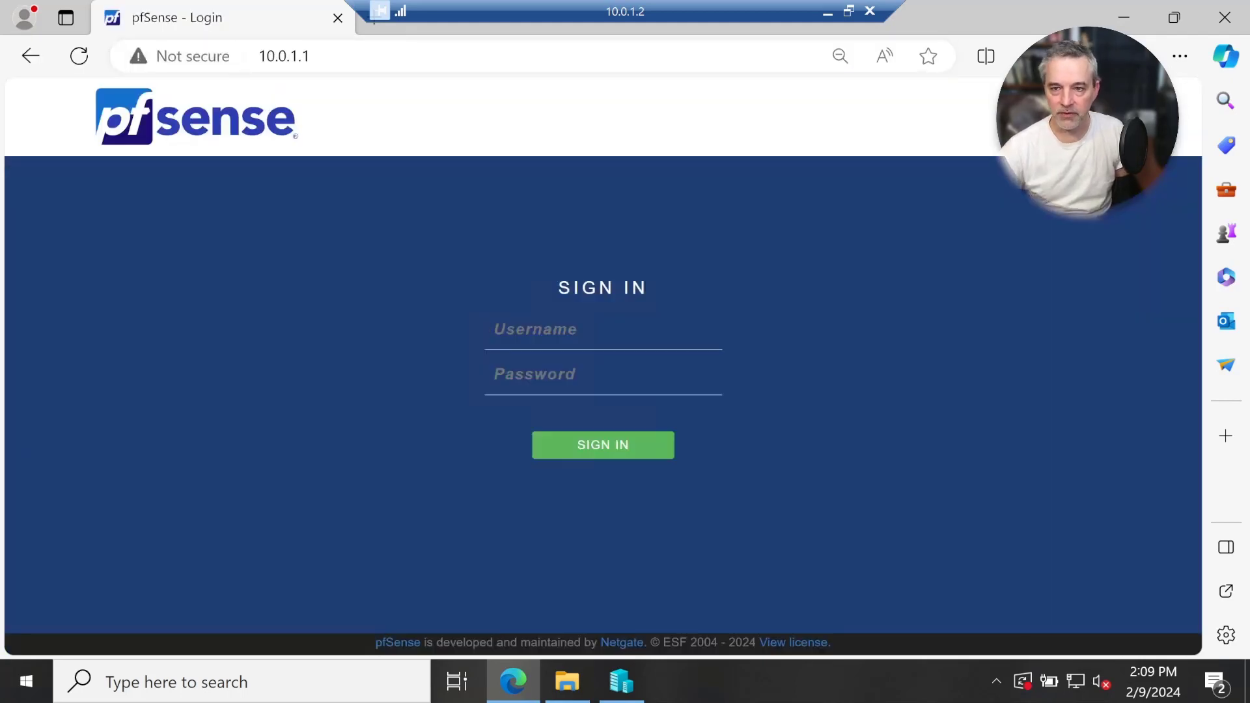
type("admin")
key("Tab")
type("••••••••••")
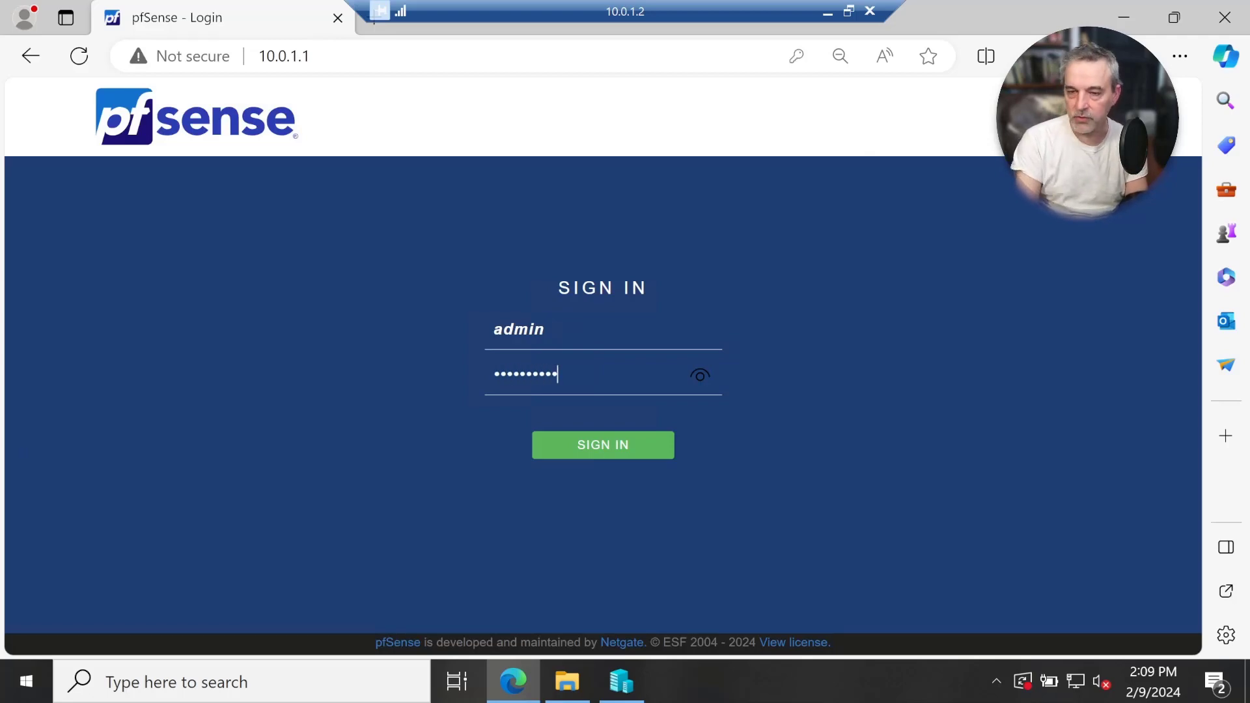
key("Return")
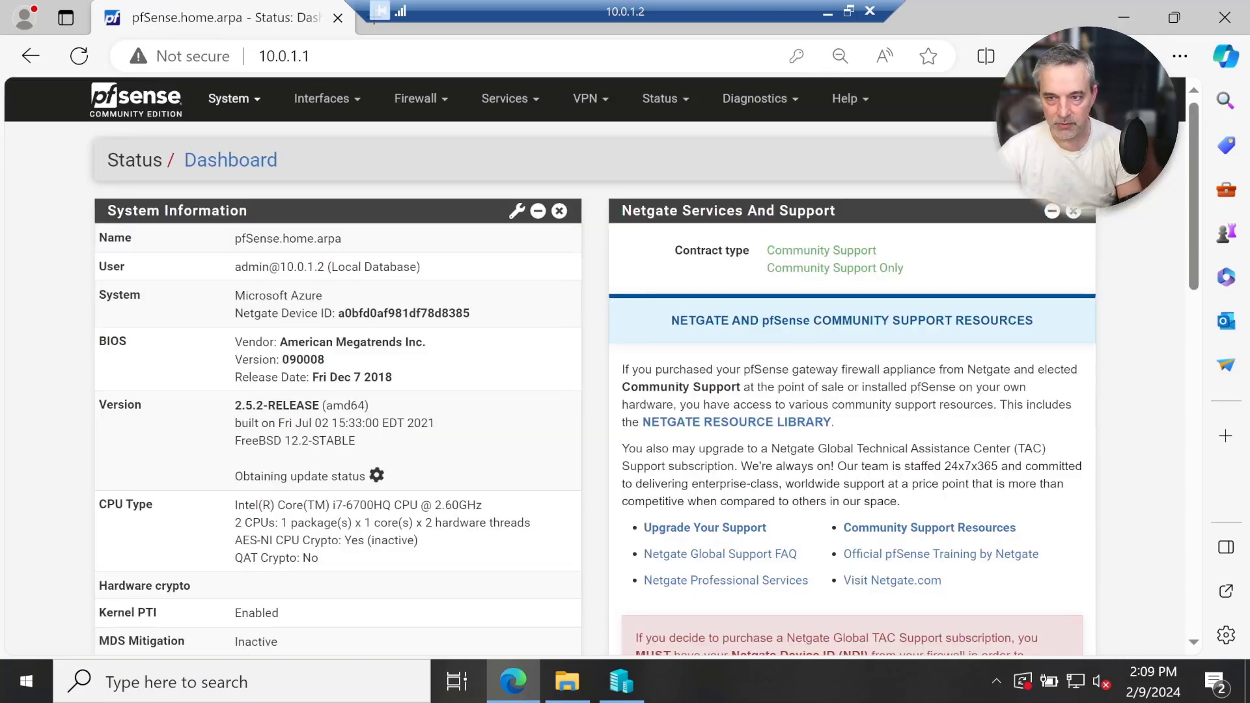
Step: Open the Interface Assignments page to examine which network port each interface uses
left_click(234, 99)
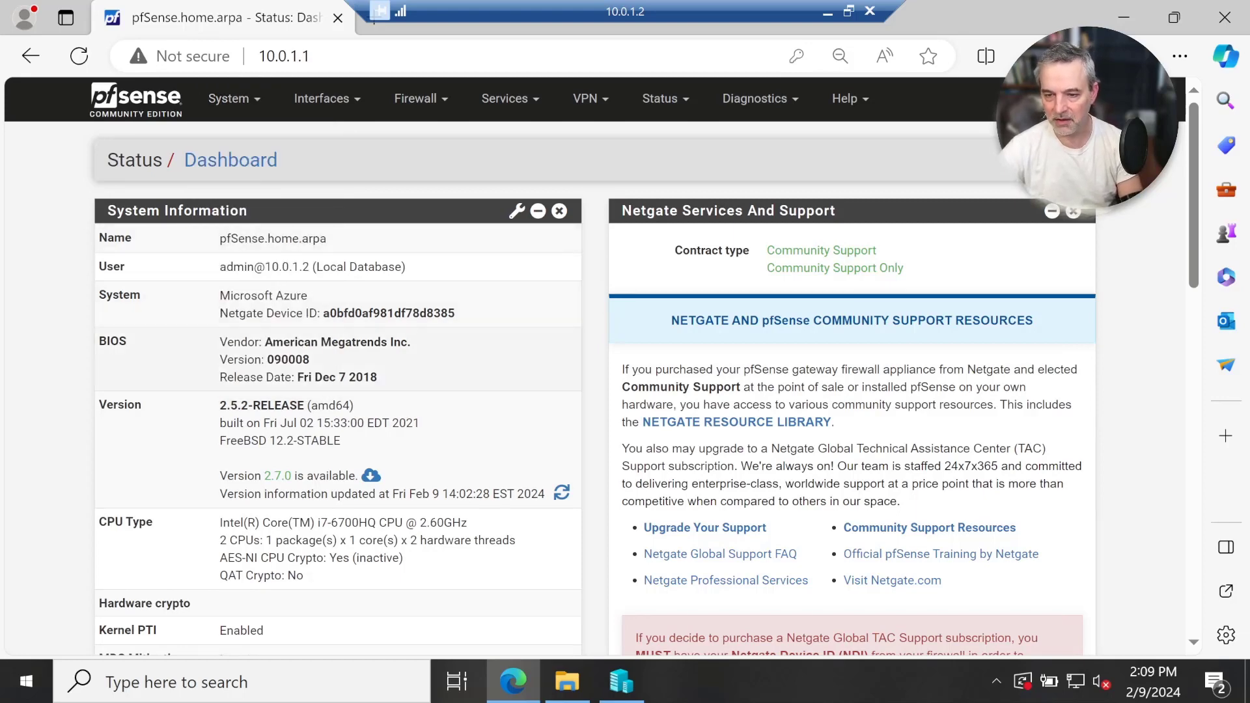
key("ctrl+minus")
key("ctrl+minus")
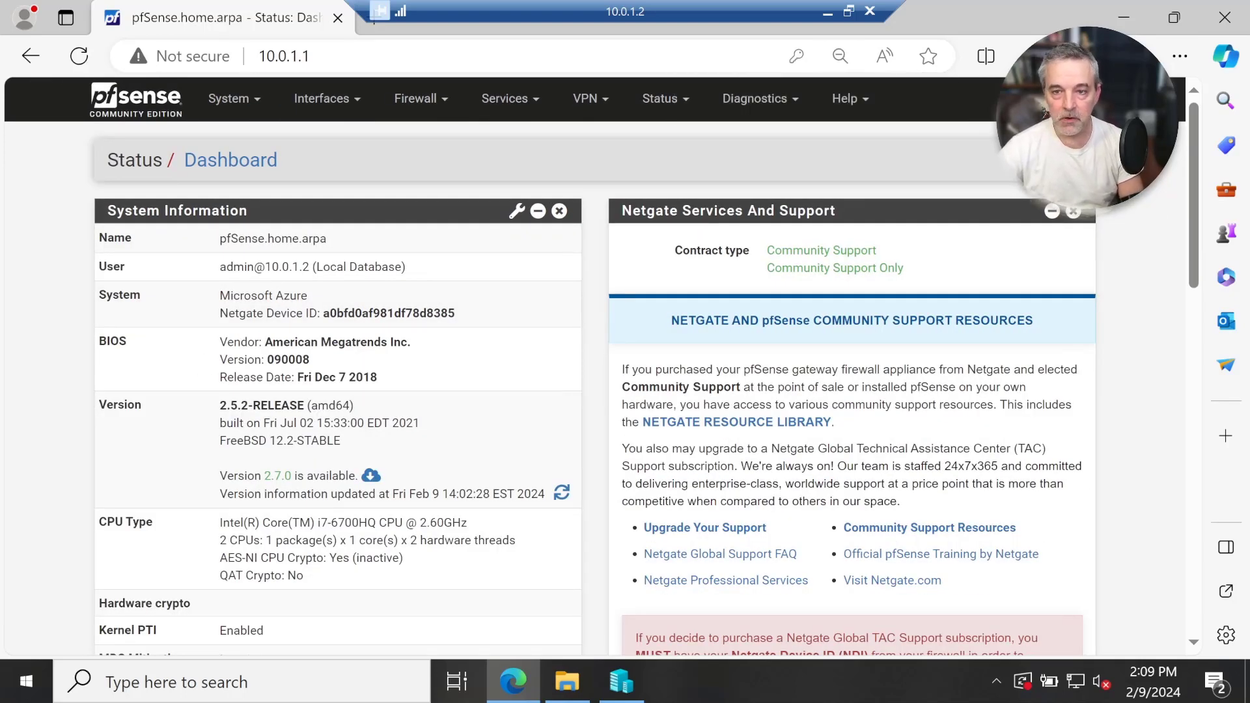
left_click(322, 99)
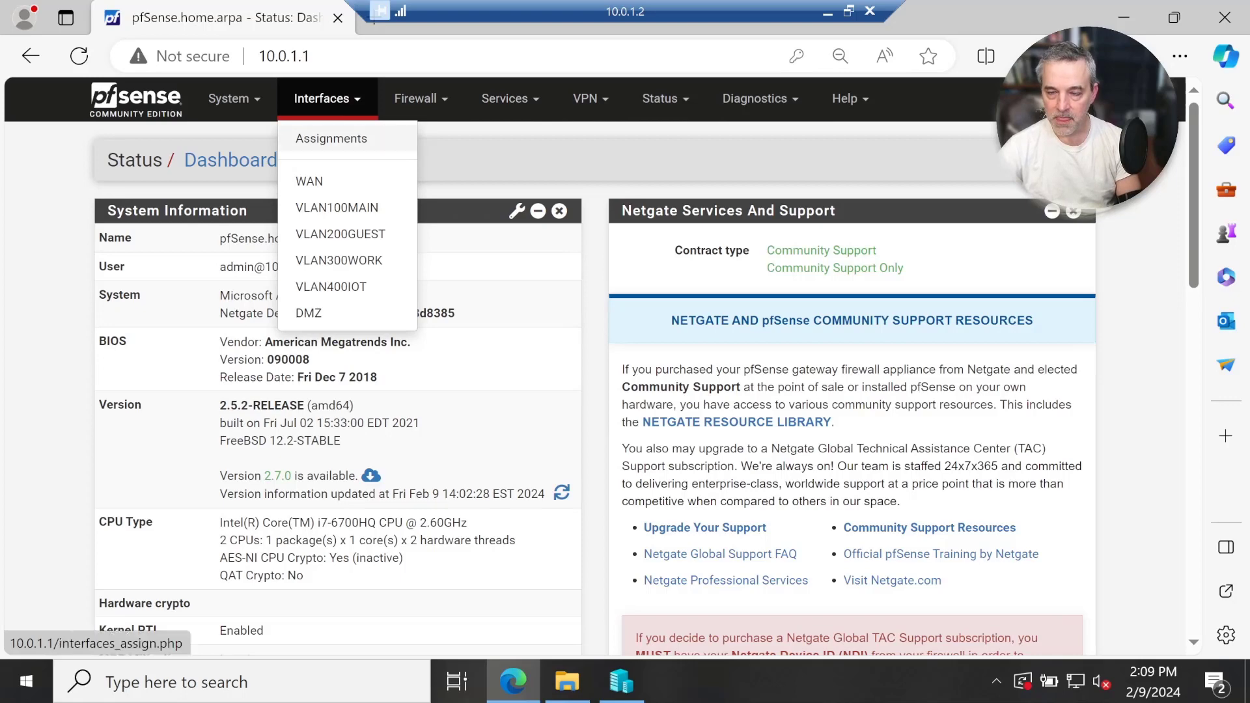
left_click(332, 138)
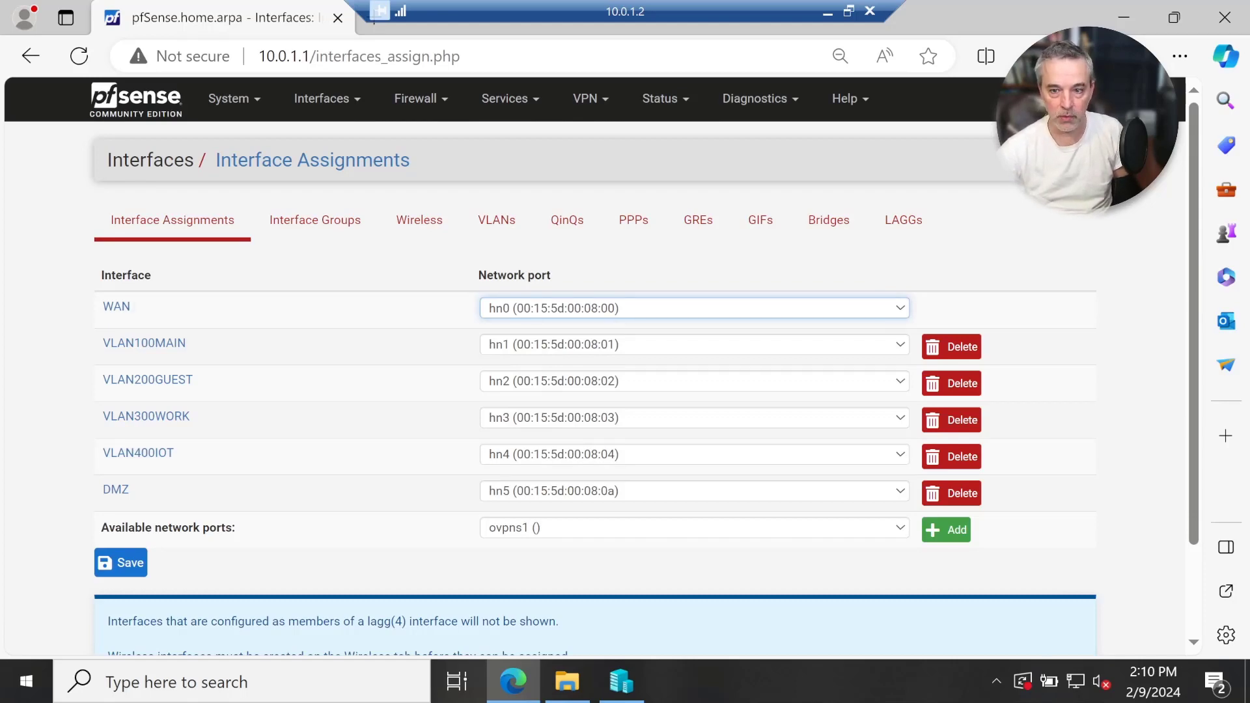
Step: Check the VLAN100MAIN interface's description and general configuration, then return to the interface assignments
left_click(144, 344)
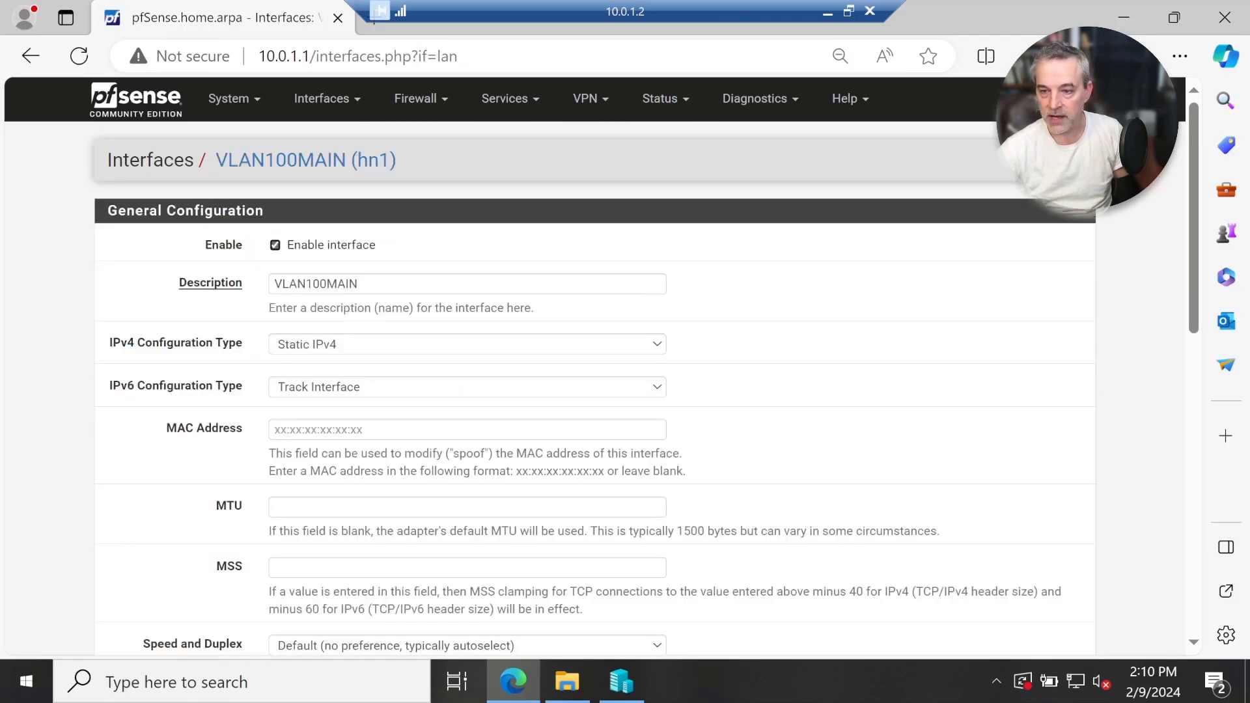
left_click_drag(359, 284, 271, 284)
left_click(749, 293)
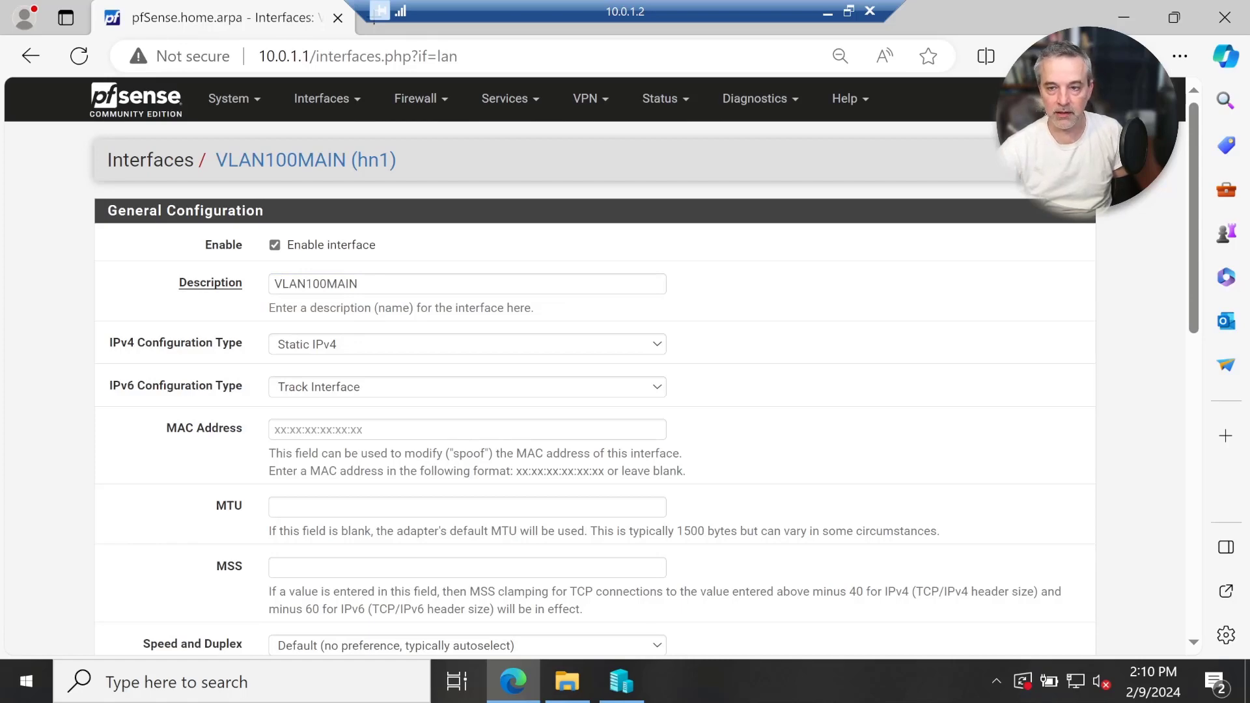
left_click(322, 98)
left_click(329, 135)
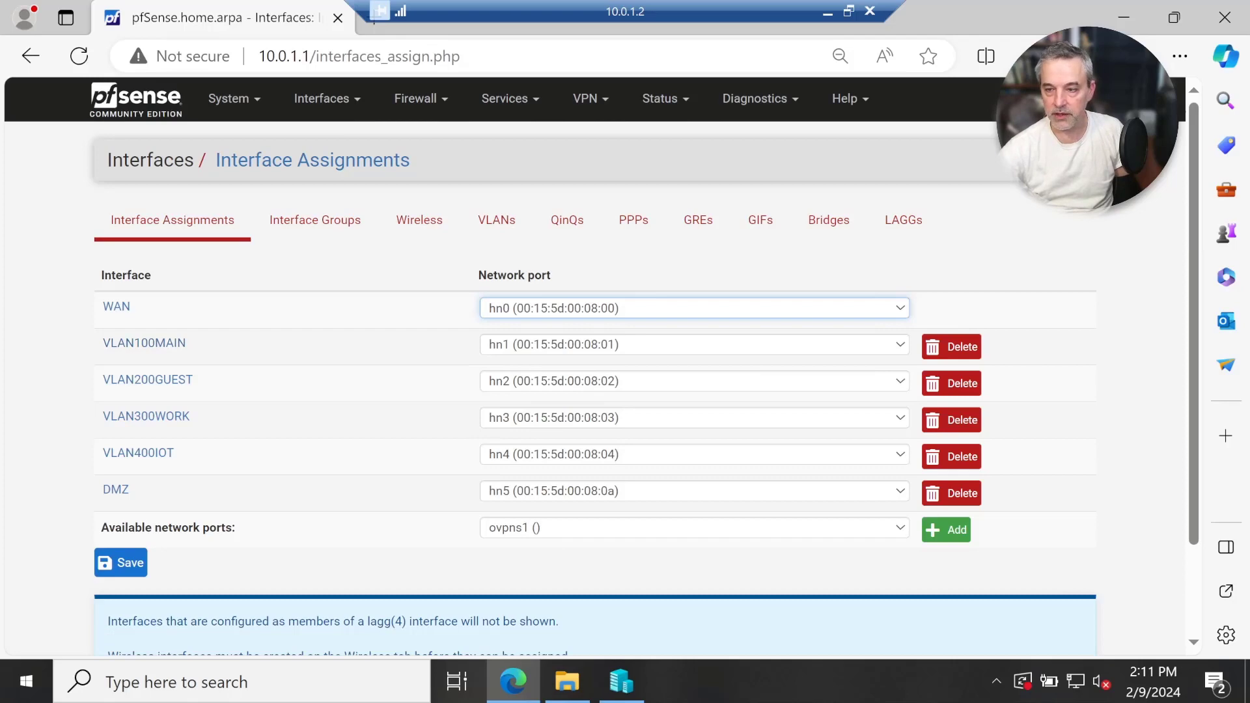
Step: Review the DHCP server settings of VLAN100MAIN, VLAN200GUEST and VLAN300WORK, and open those of VLAN400IOT
left_click(510, 98)
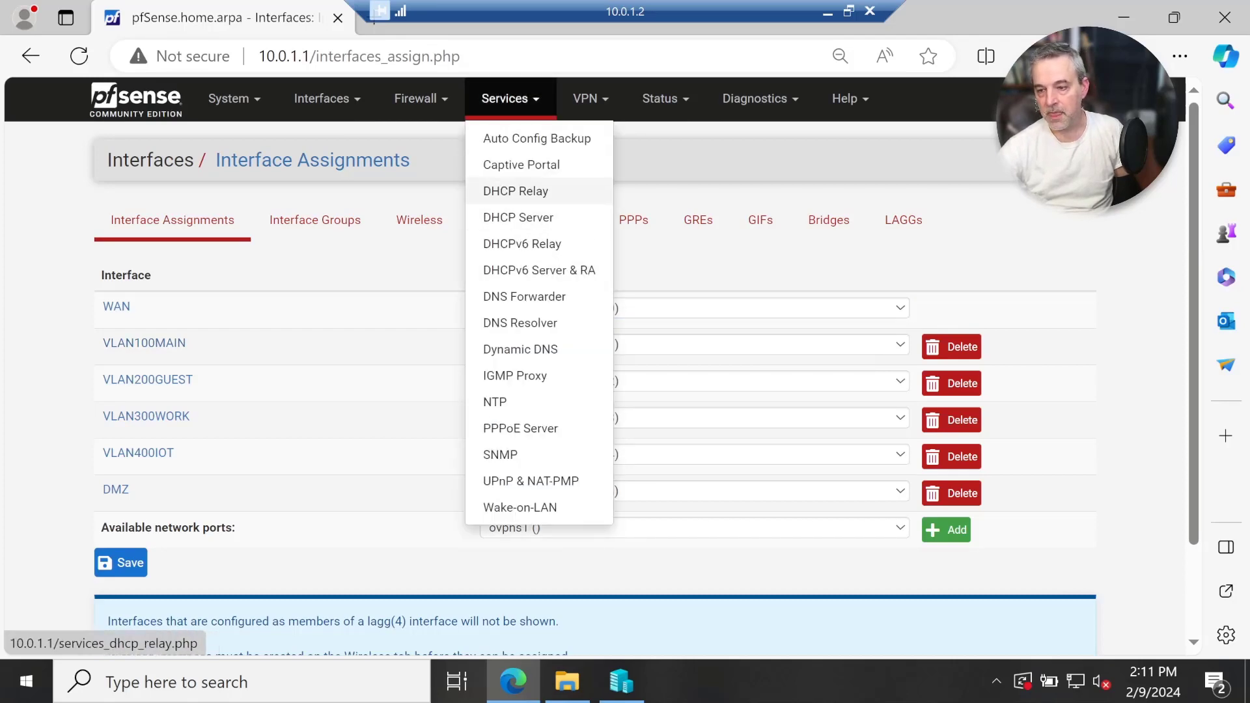
left_click(518, 218)
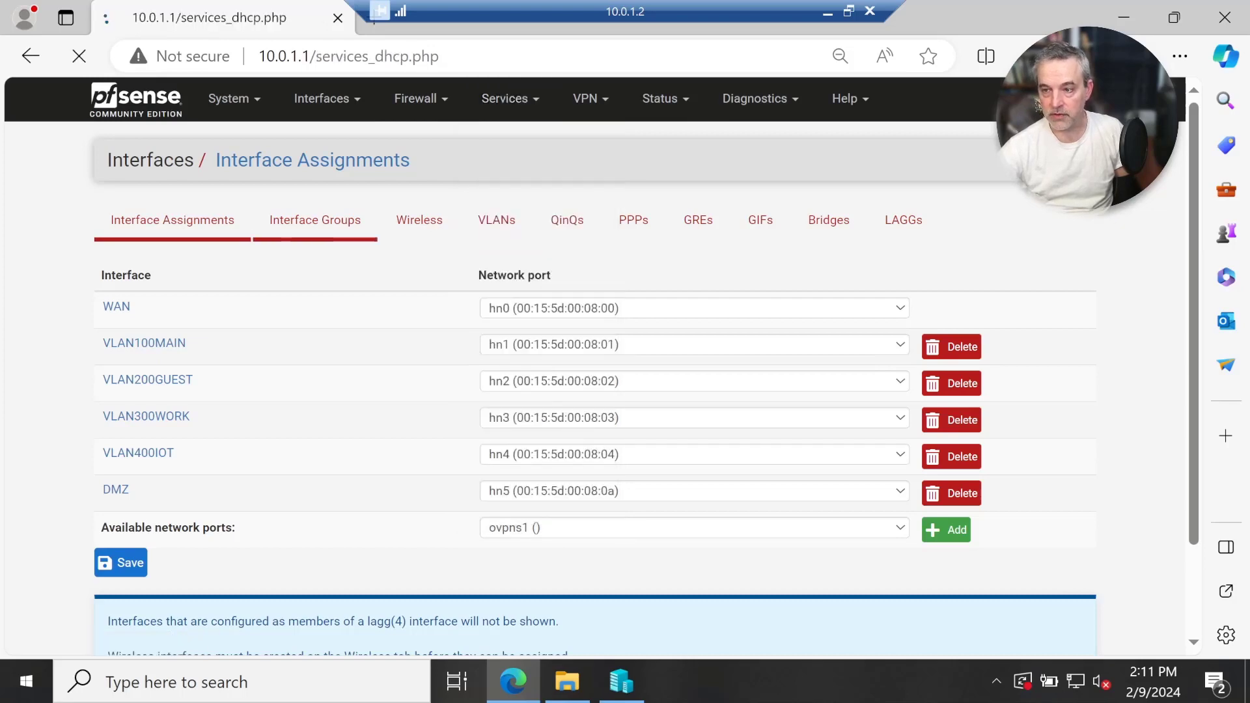
scroll(596, 391, "down", 1)
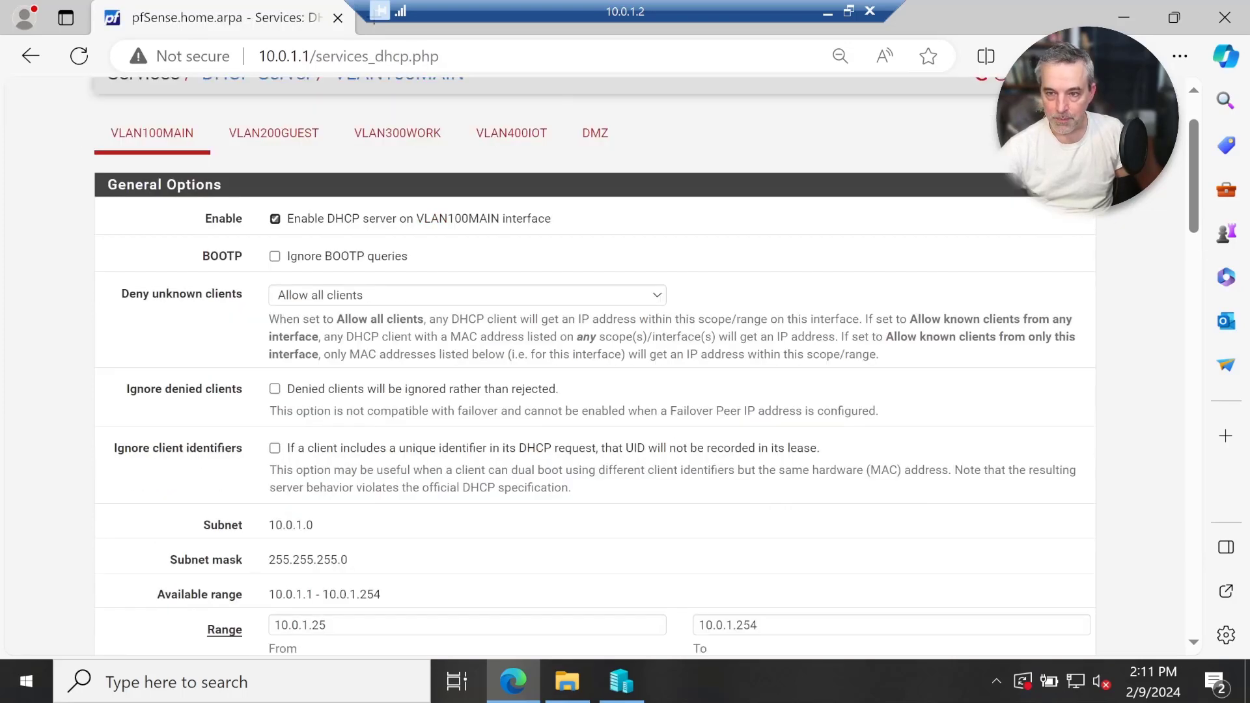
scroll(596, 391, "up", 1)
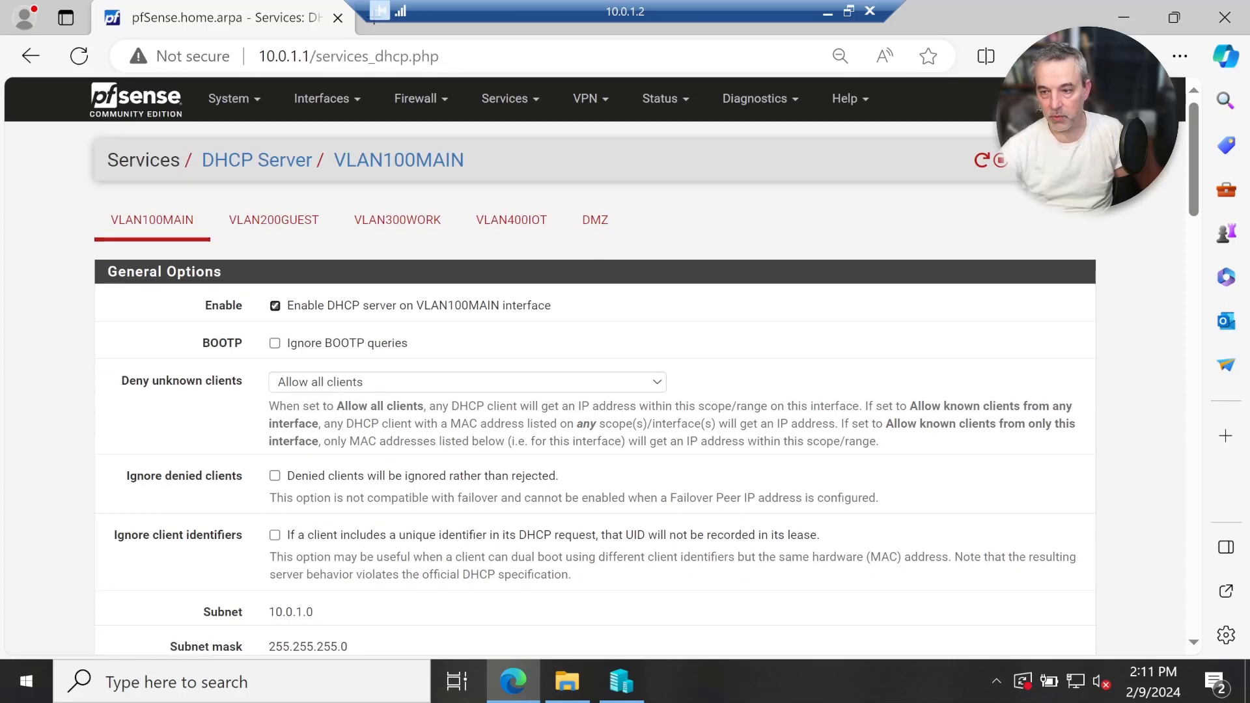
left_click(274, 220)
left_click(398, 220)
left_click(511, 220)
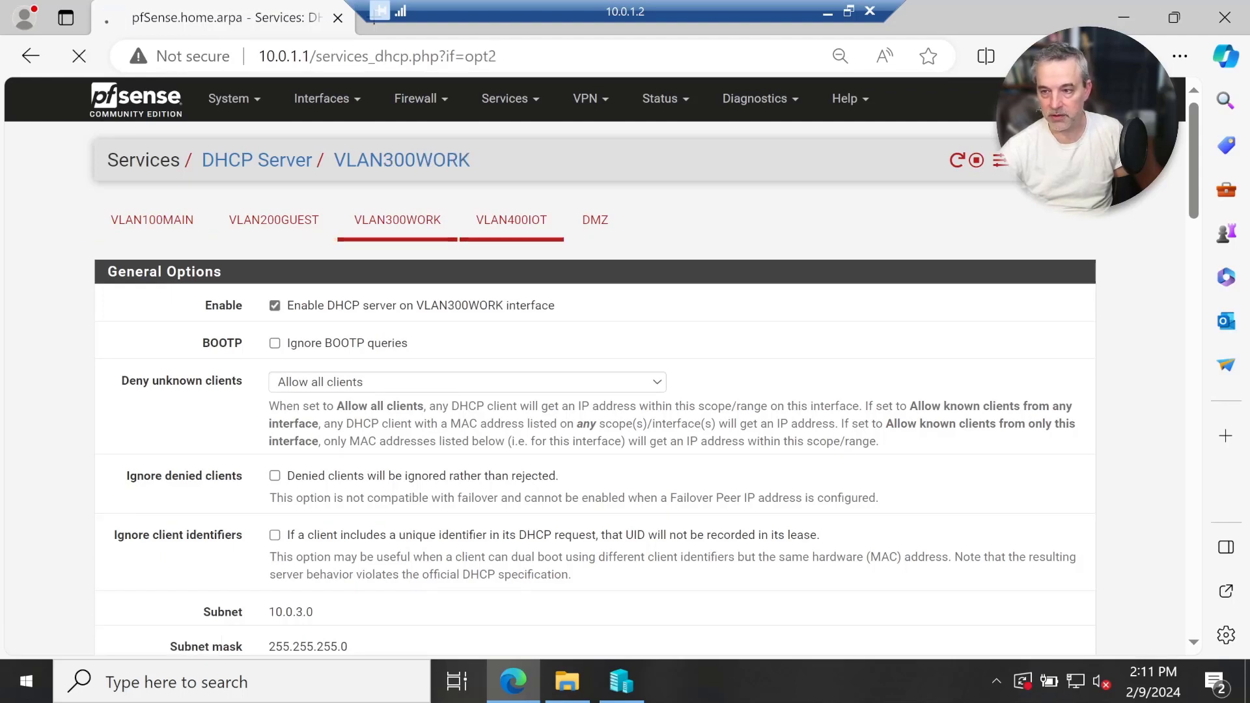
Step: Compare the DHCP subnets of VLAN100MAIN, VLAN200GUEST, VLAN300WORK and VLAN400IOT
left_click(151, 220)
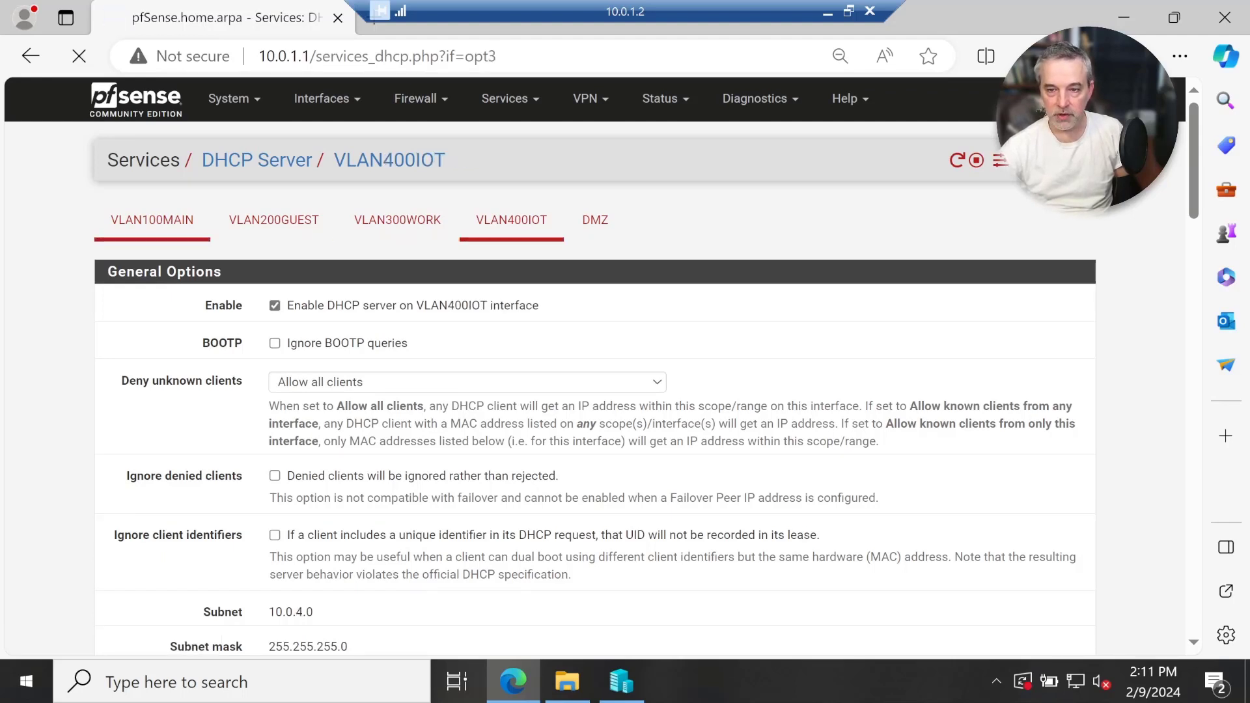
left_click_drag(269, 612, 313, 612)
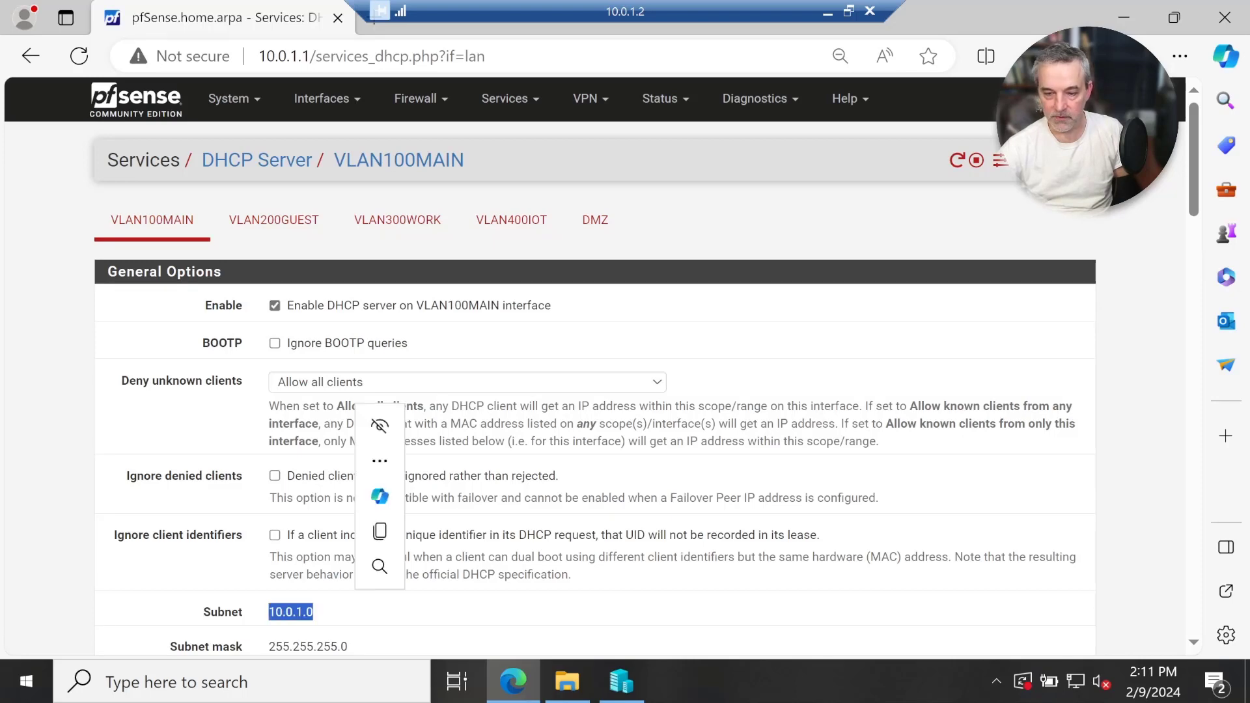
left_click(274, 220)
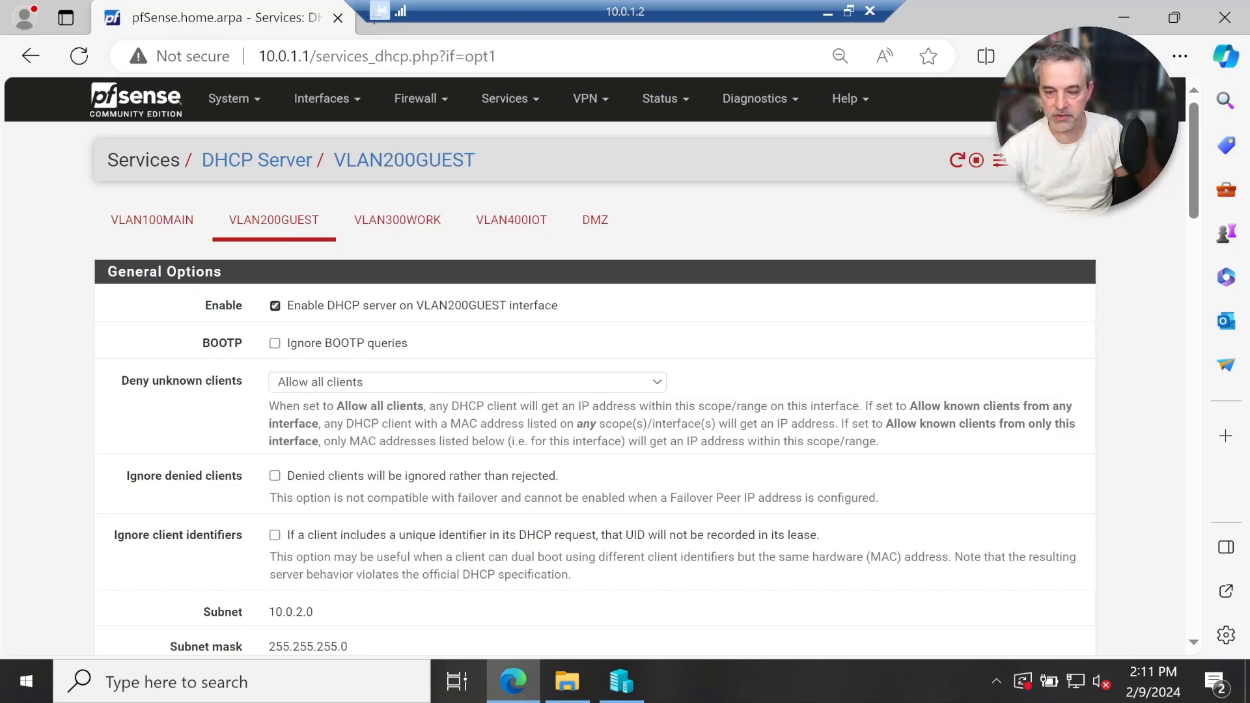
left_click(398, 221)
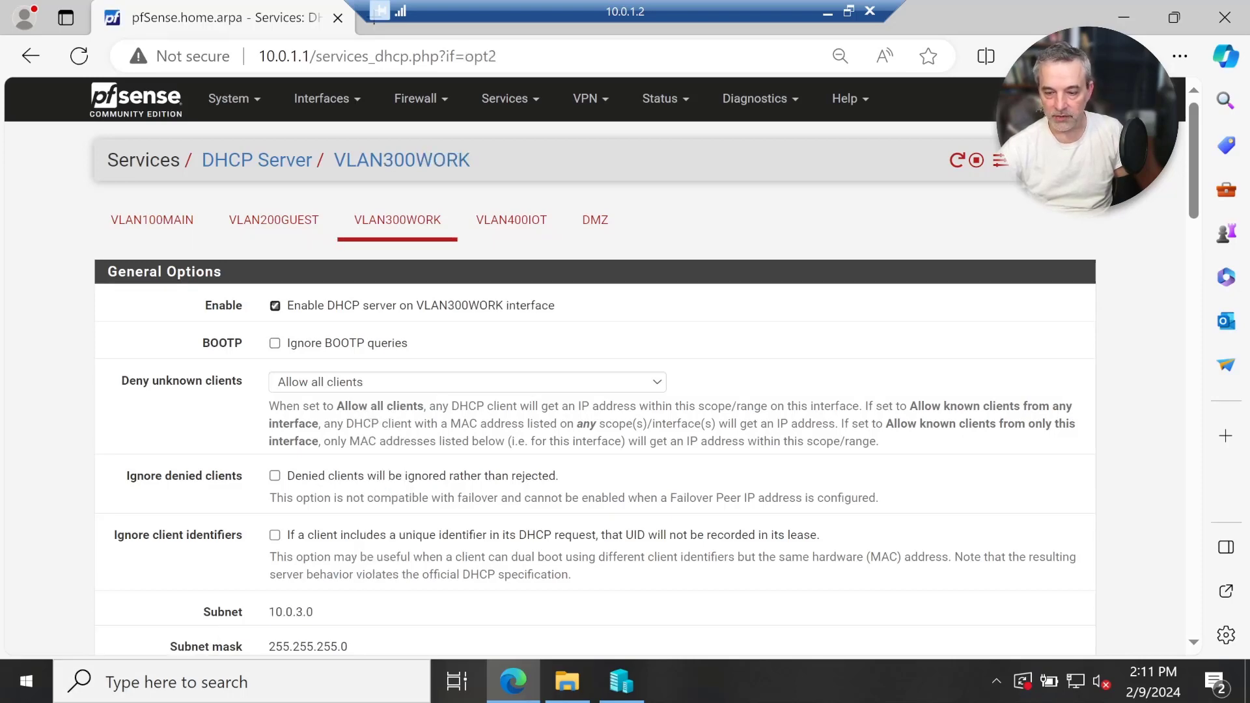
left_click(511, 220)
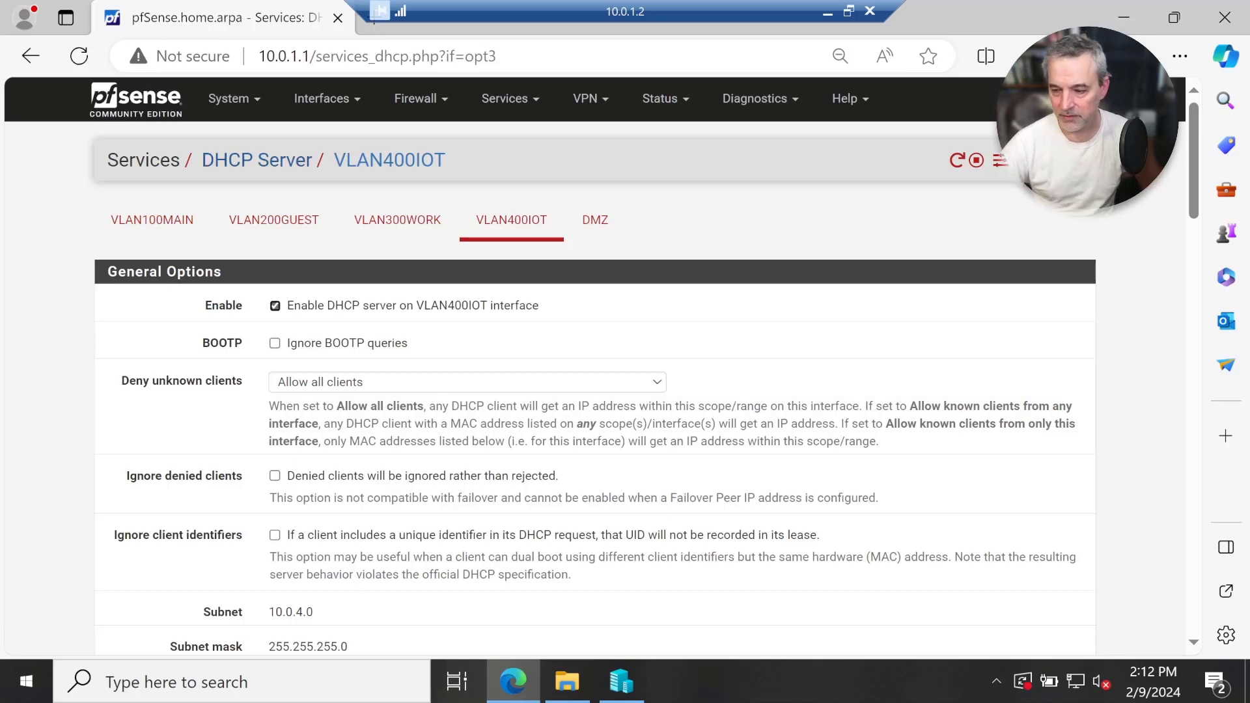
Step: Switch to Hyper-V Manager and check the VLAN ID of the pfSense virtual machine's first LAN network adapter
left_click(621, 682)
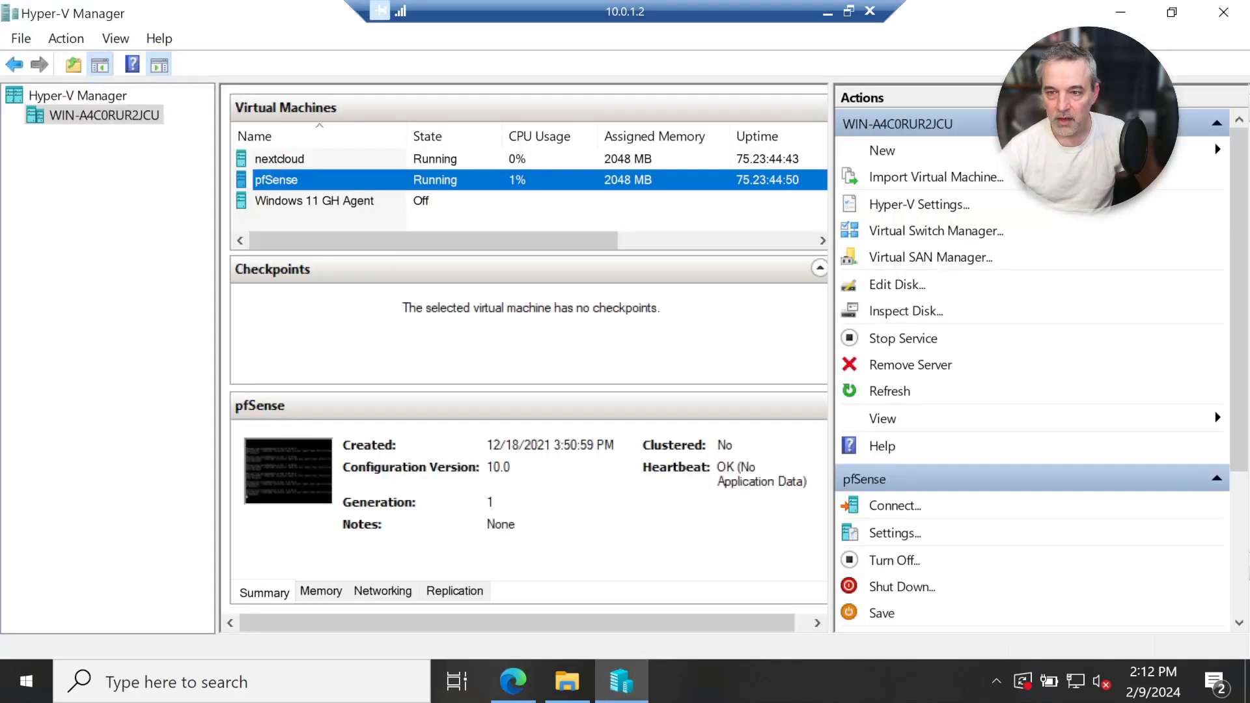
right_click(301, 181)
left_click(365, 229)
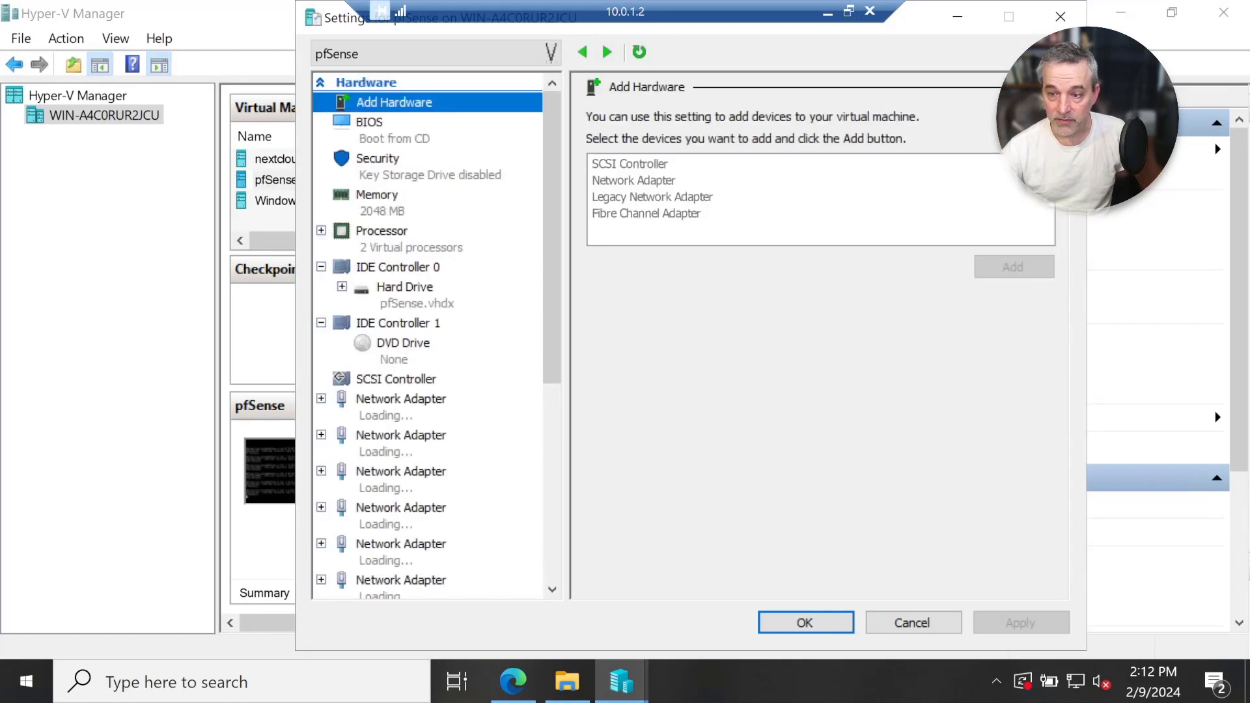
left_click(401, 443)
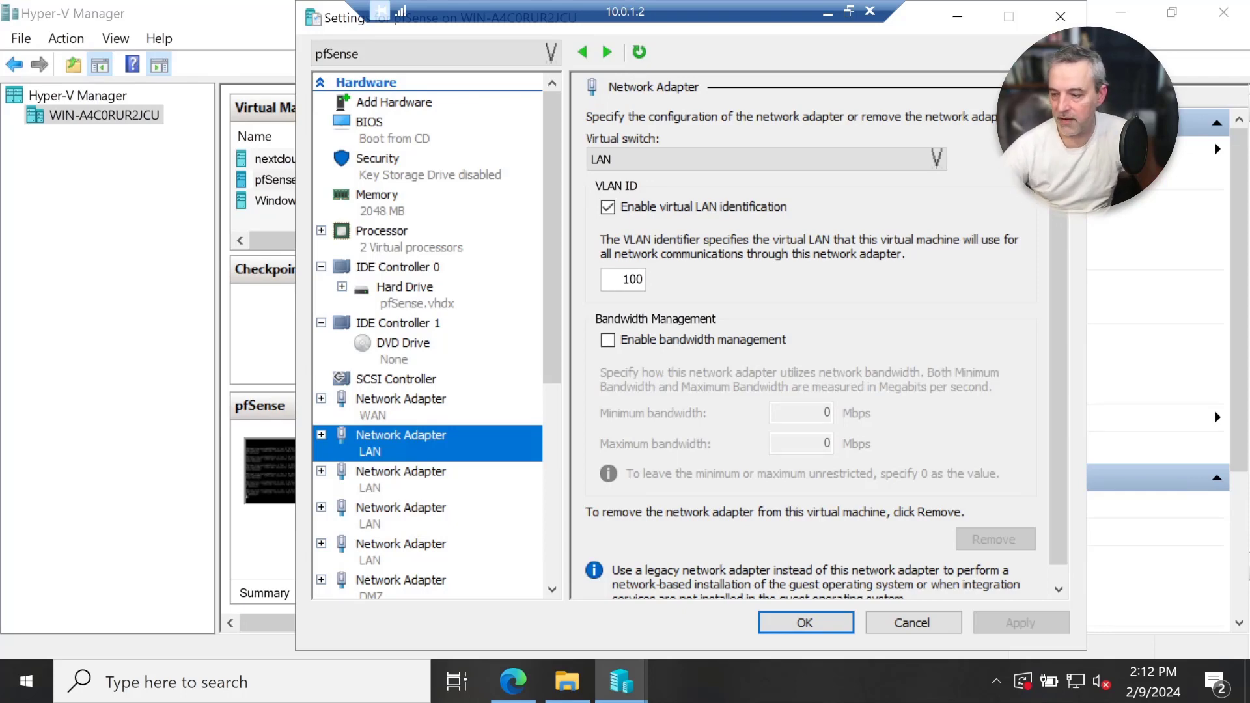
Step: Switch back to Microsoft Edge, open the pfSense firewall rules and examine the rules of the VLAN100MAIN interface
left_click(514, 682)
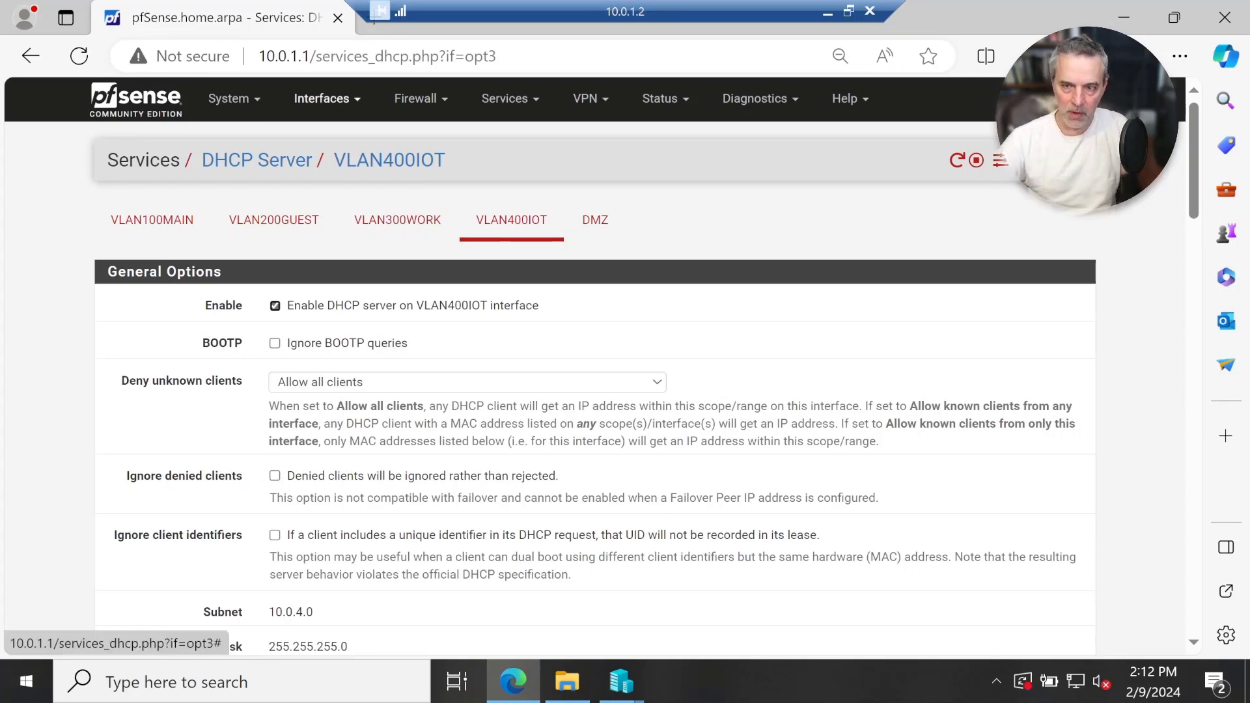
left_click(420, 98)
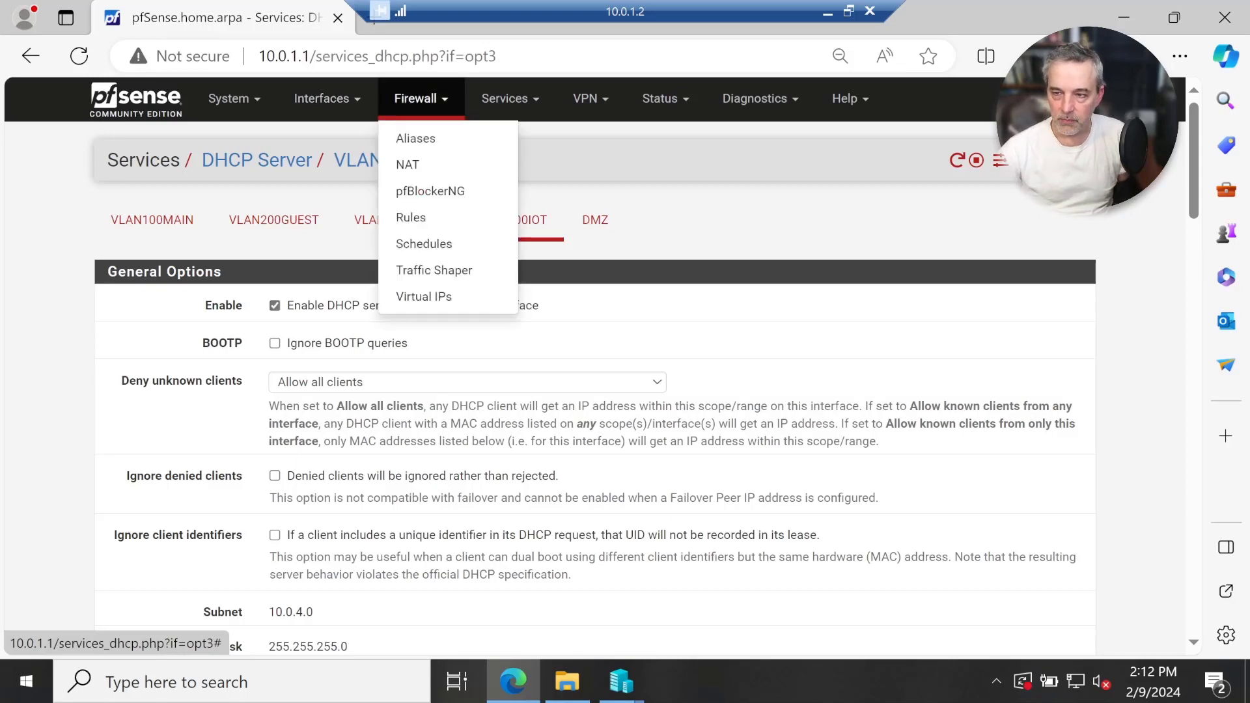
left_click(411, 217)
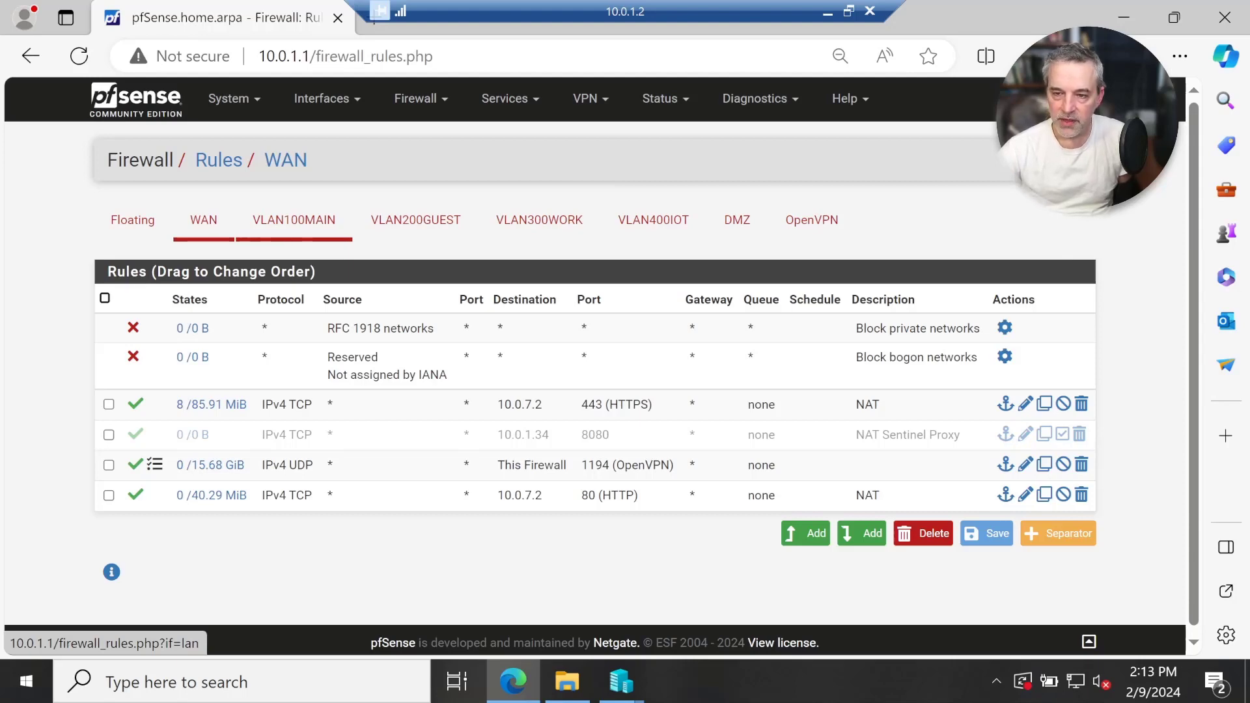
left_click(293, 220)
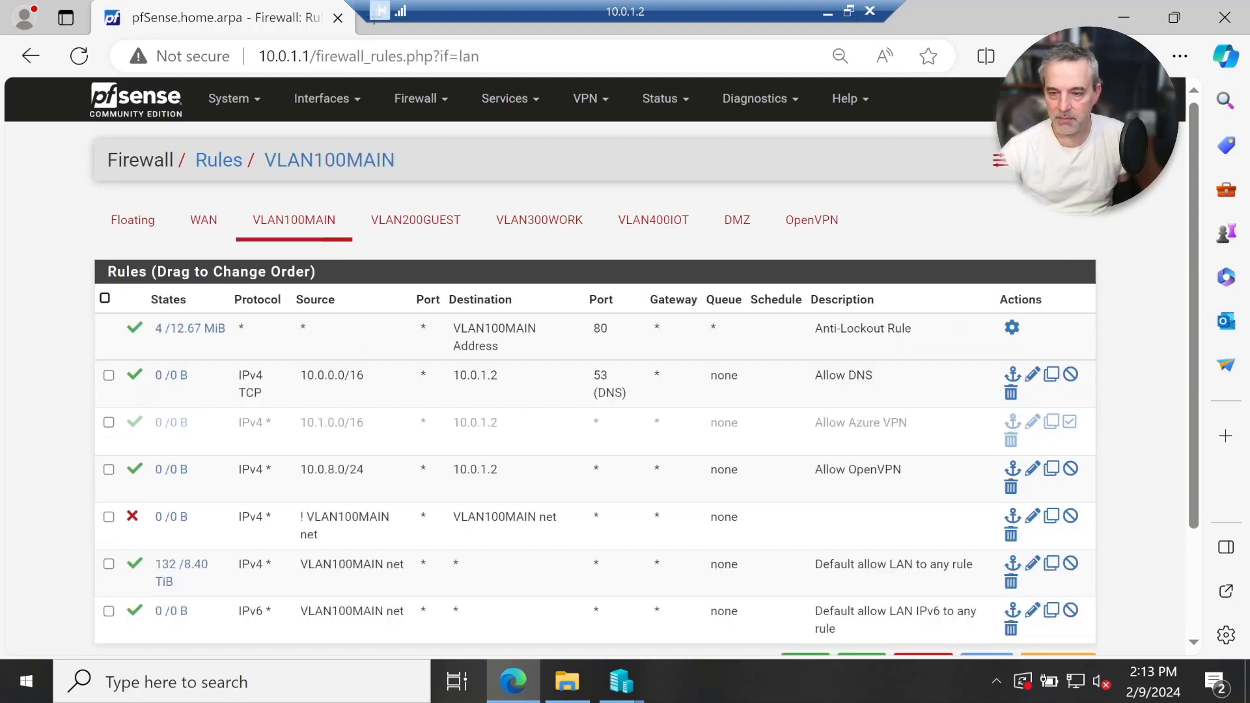
scroll(586, 391, "down", 2)
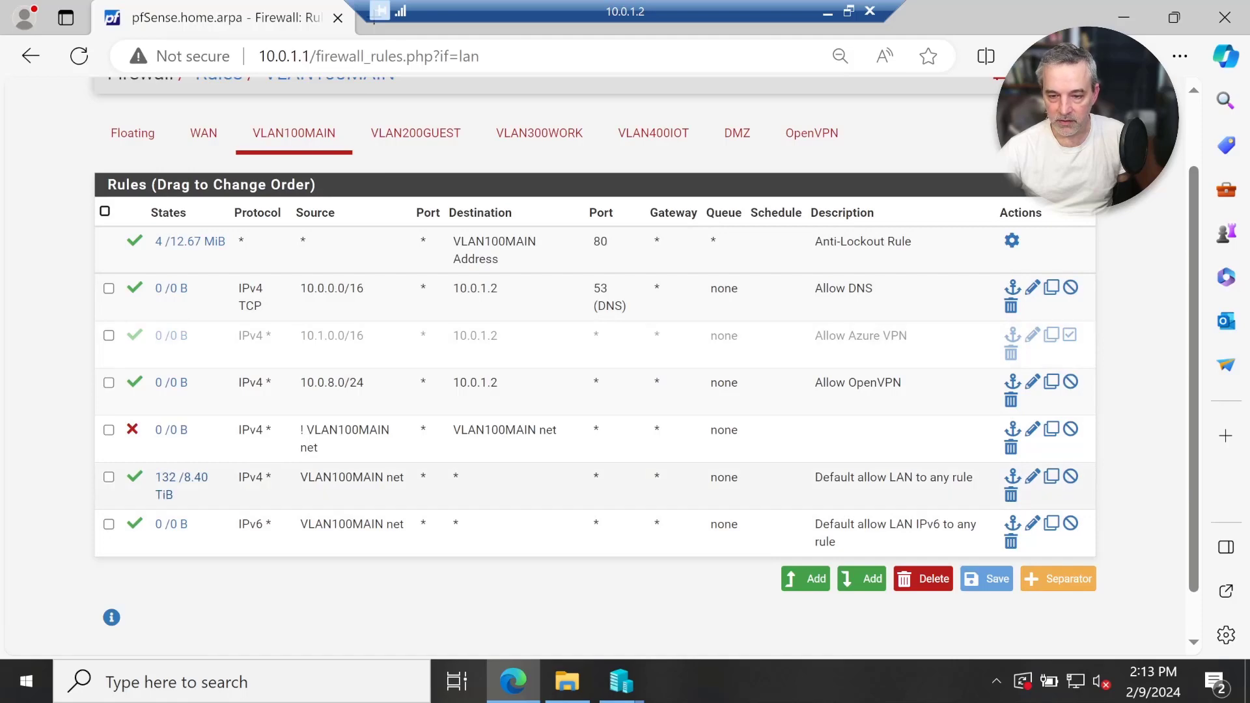
mouse_move(181, 485)
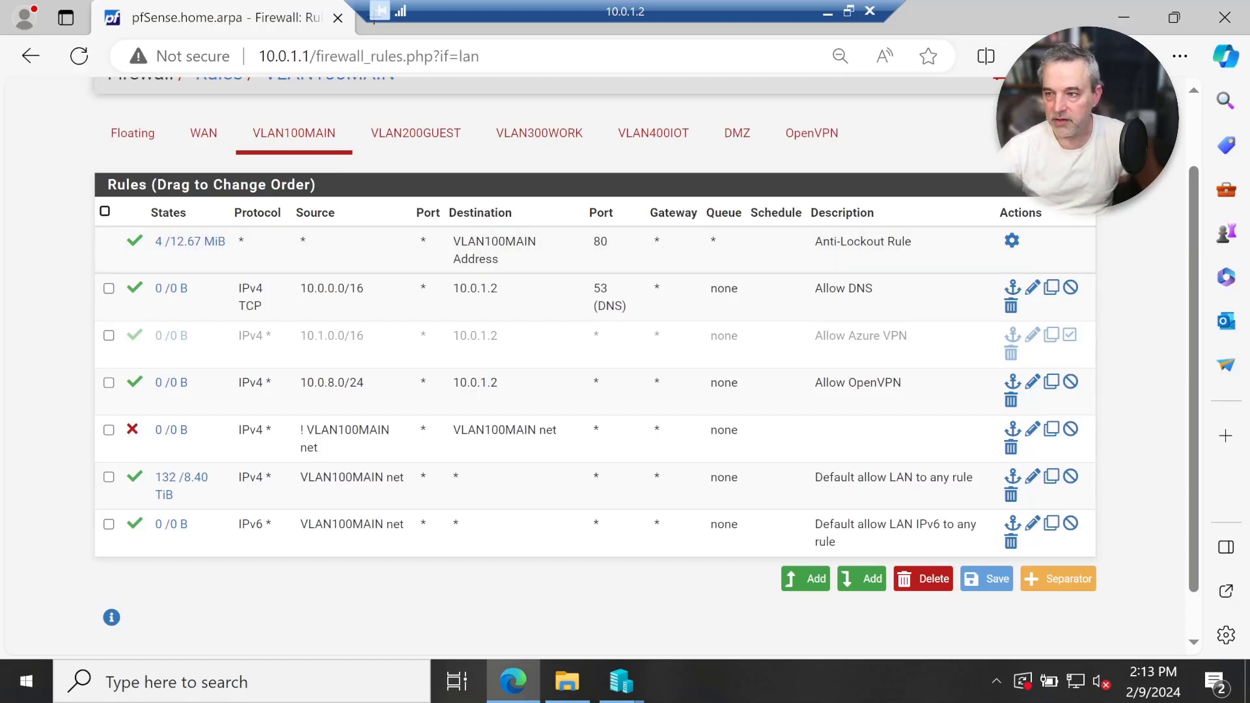
scroll(594, 365, "up", 2)
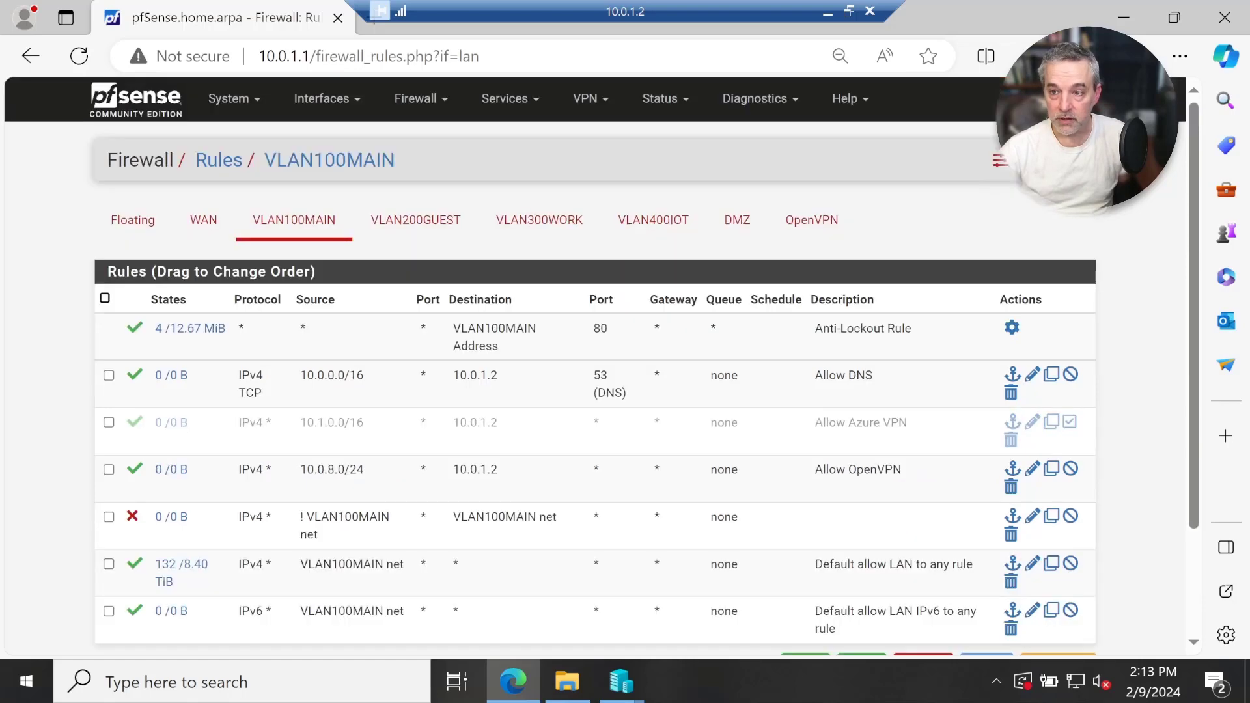